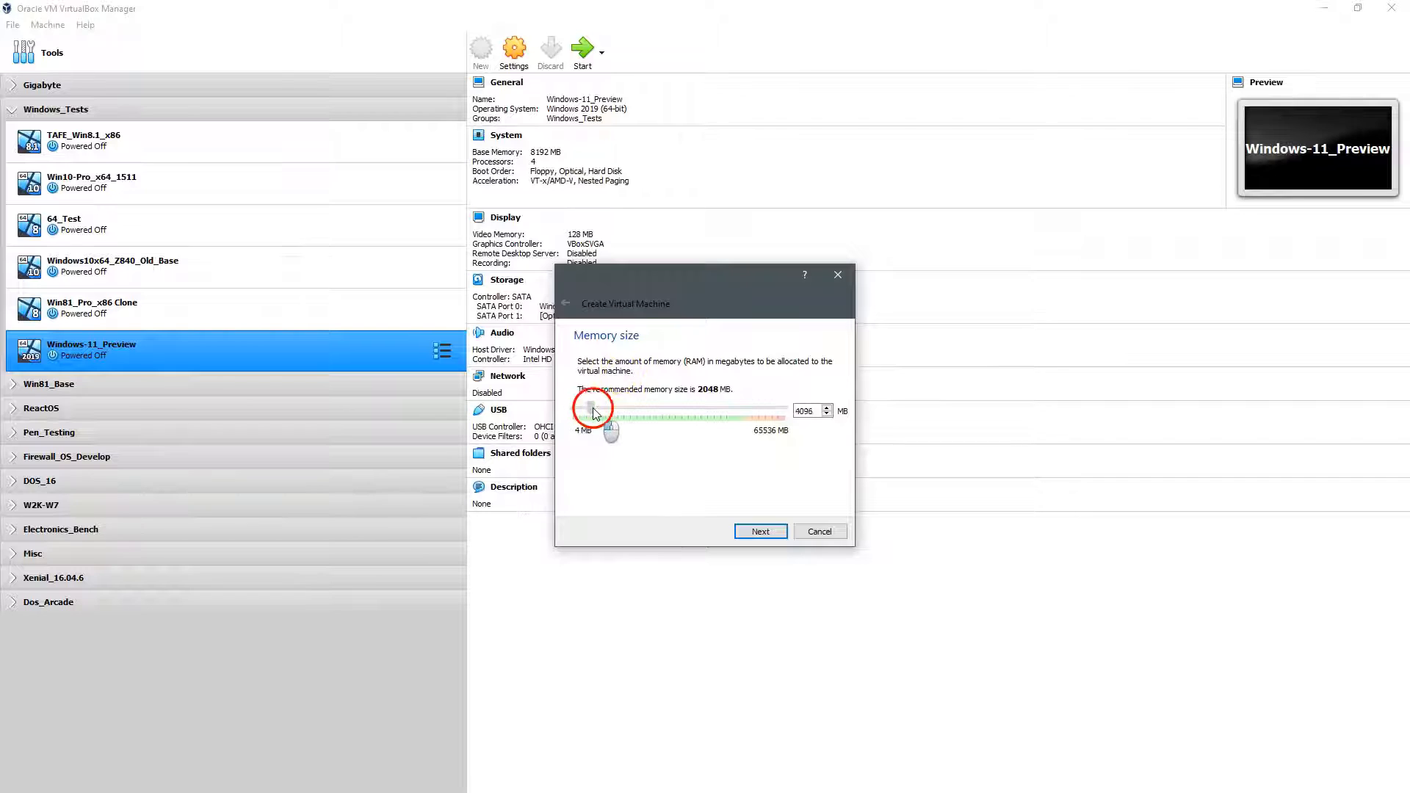
Step: Create Windows-11_Preview-02 with 8192 MB memory and a dynamically allocated 50 GB VHD, then open its settings
{"action": "left_click_drag", "start_coordinate": [585, 409], "coordinate": [605, 408]}
{"action": "left_click", "coordinate": [760, 531]}
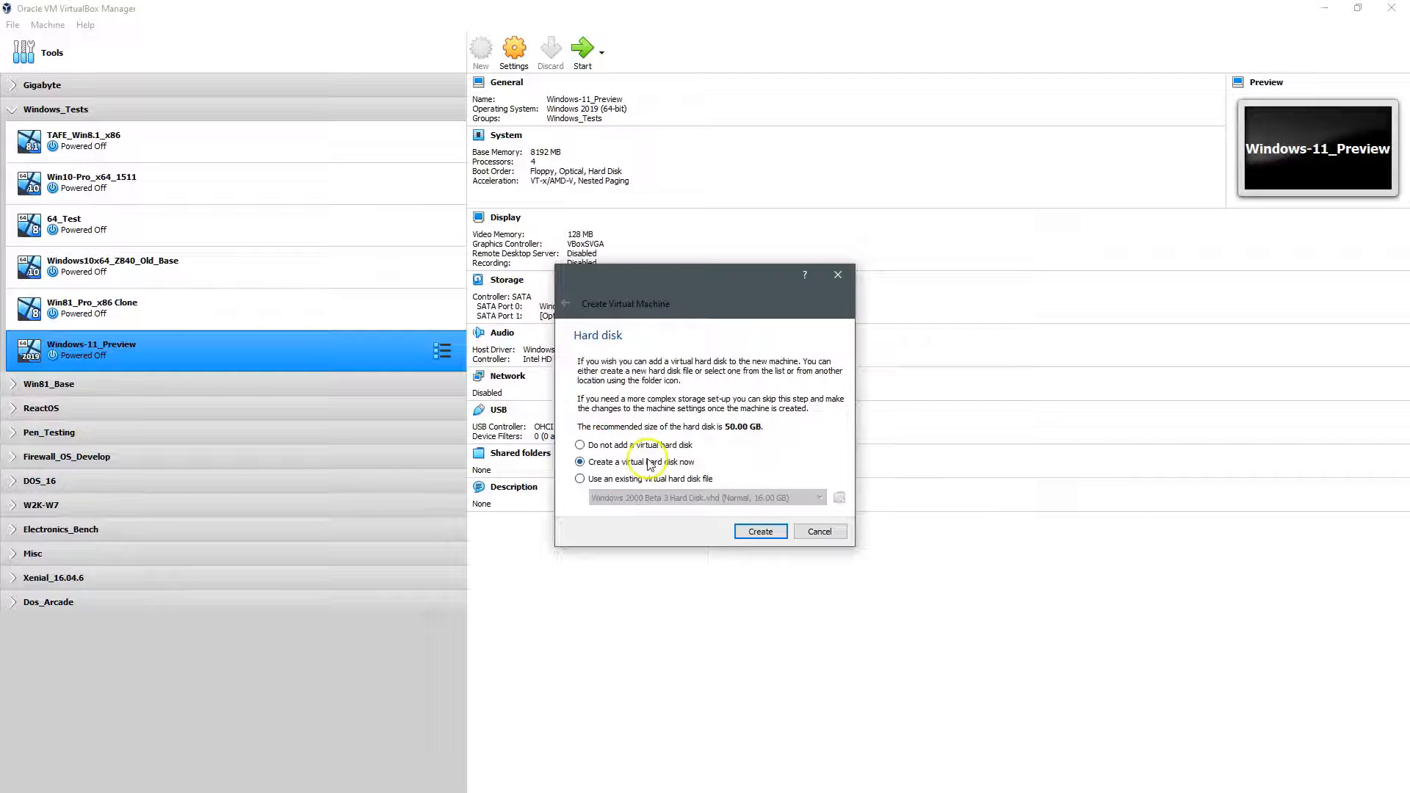
{"action": "left_click", "coordinate": [645, 465]}
{"action": "left_click", "coordinate": [766, 532]}
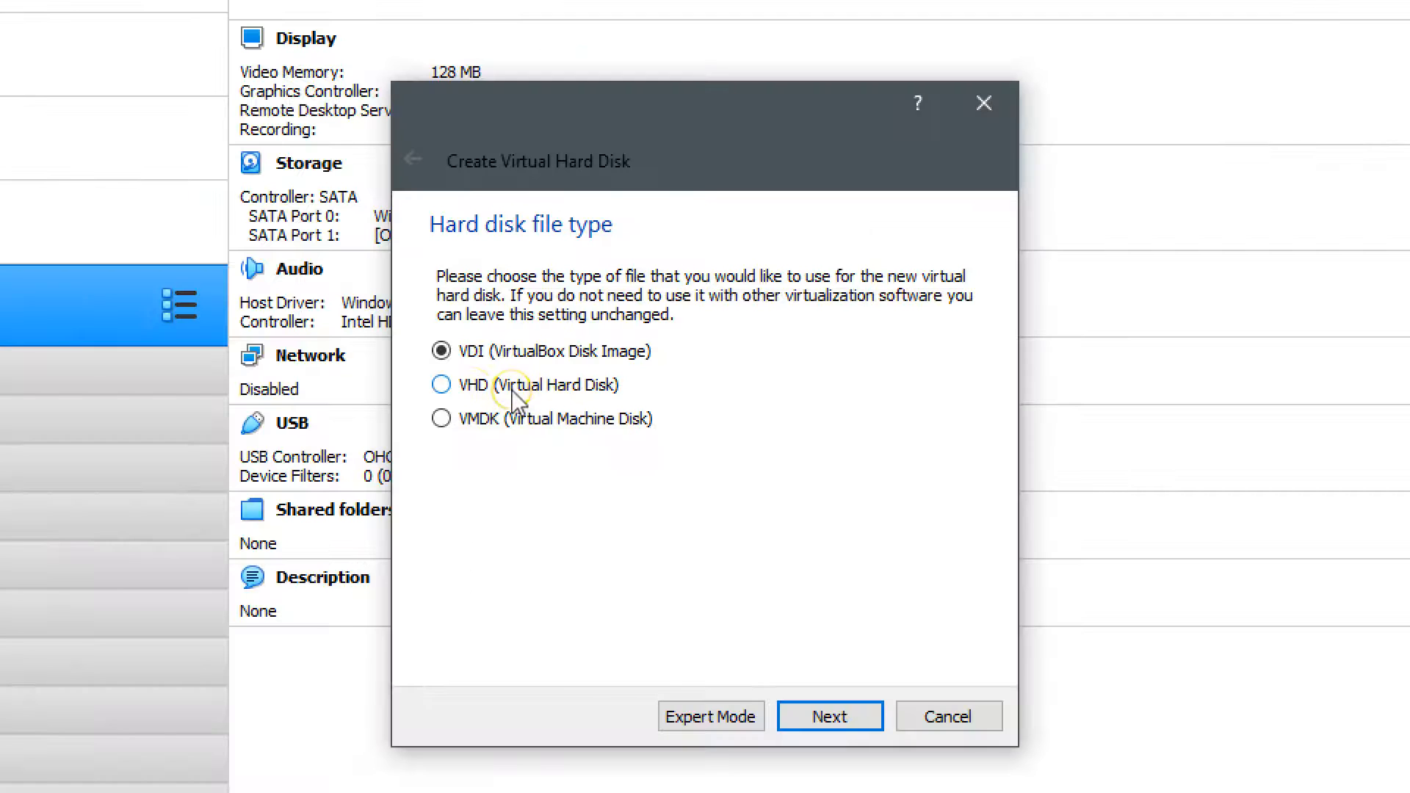
{"action": "left_click", "coordinate": [608, 393]}
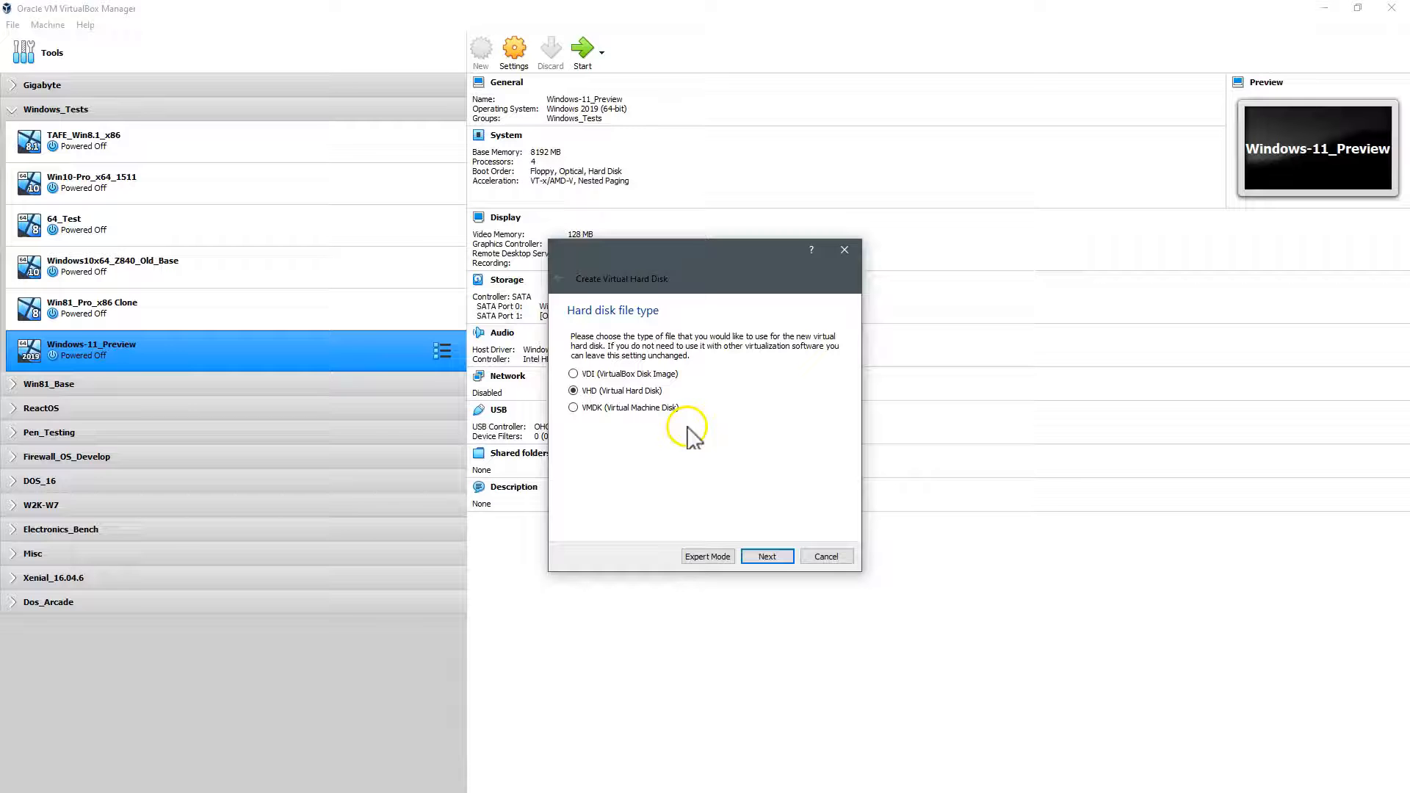
{"action": "left_click", "coordinate": [768, 556]}
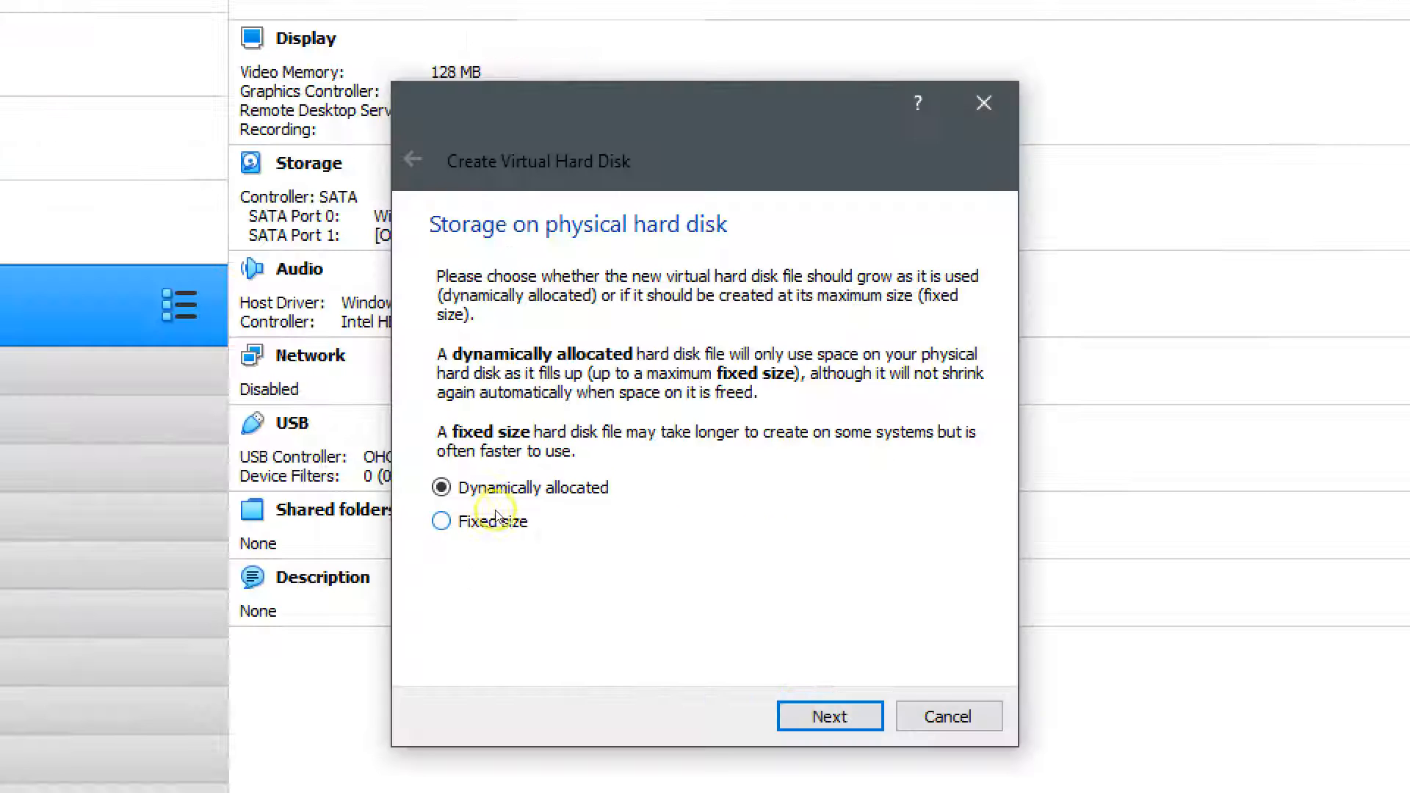
{"action": "left_click", "coordinate": [830, 717]}
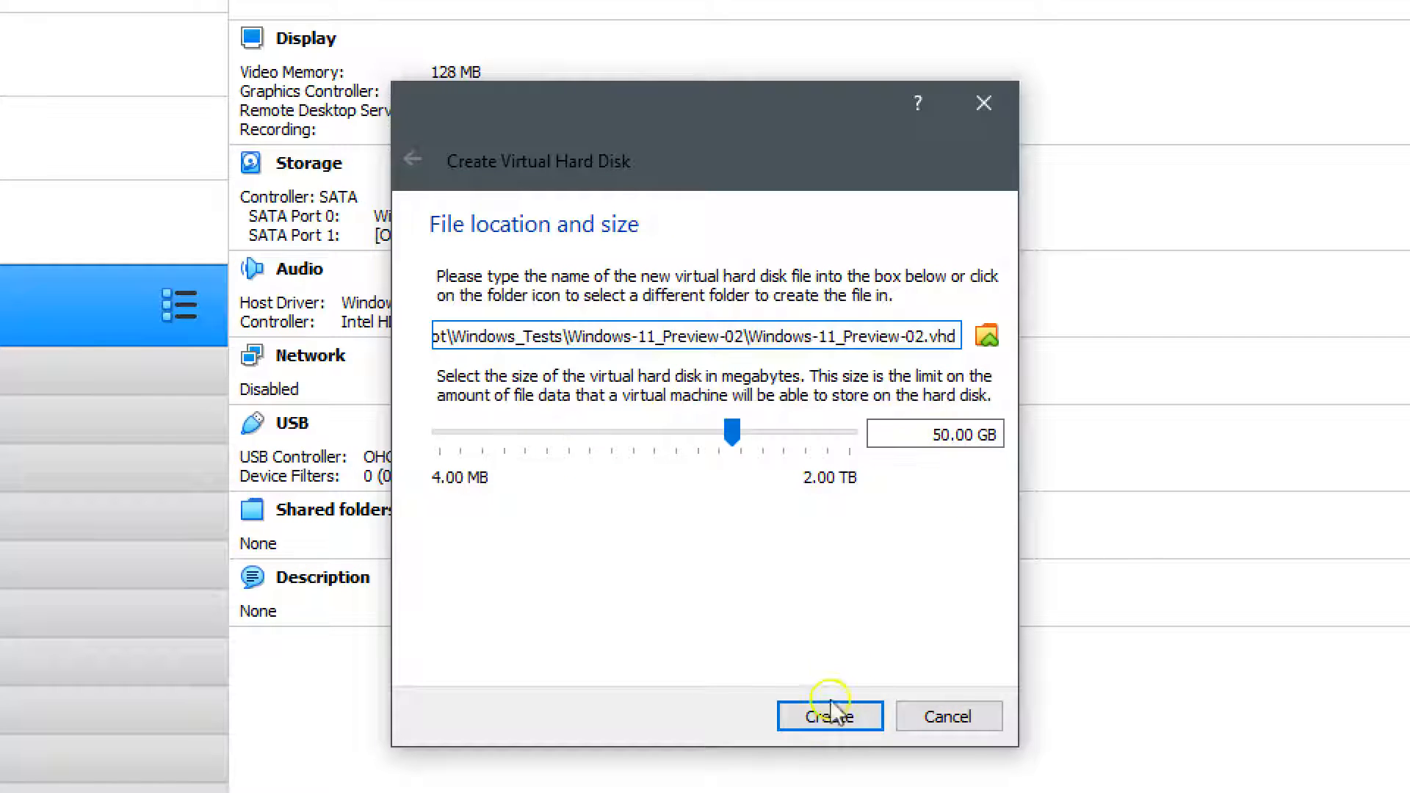
{"action": "left_click", "coordinate": [827, 716]}
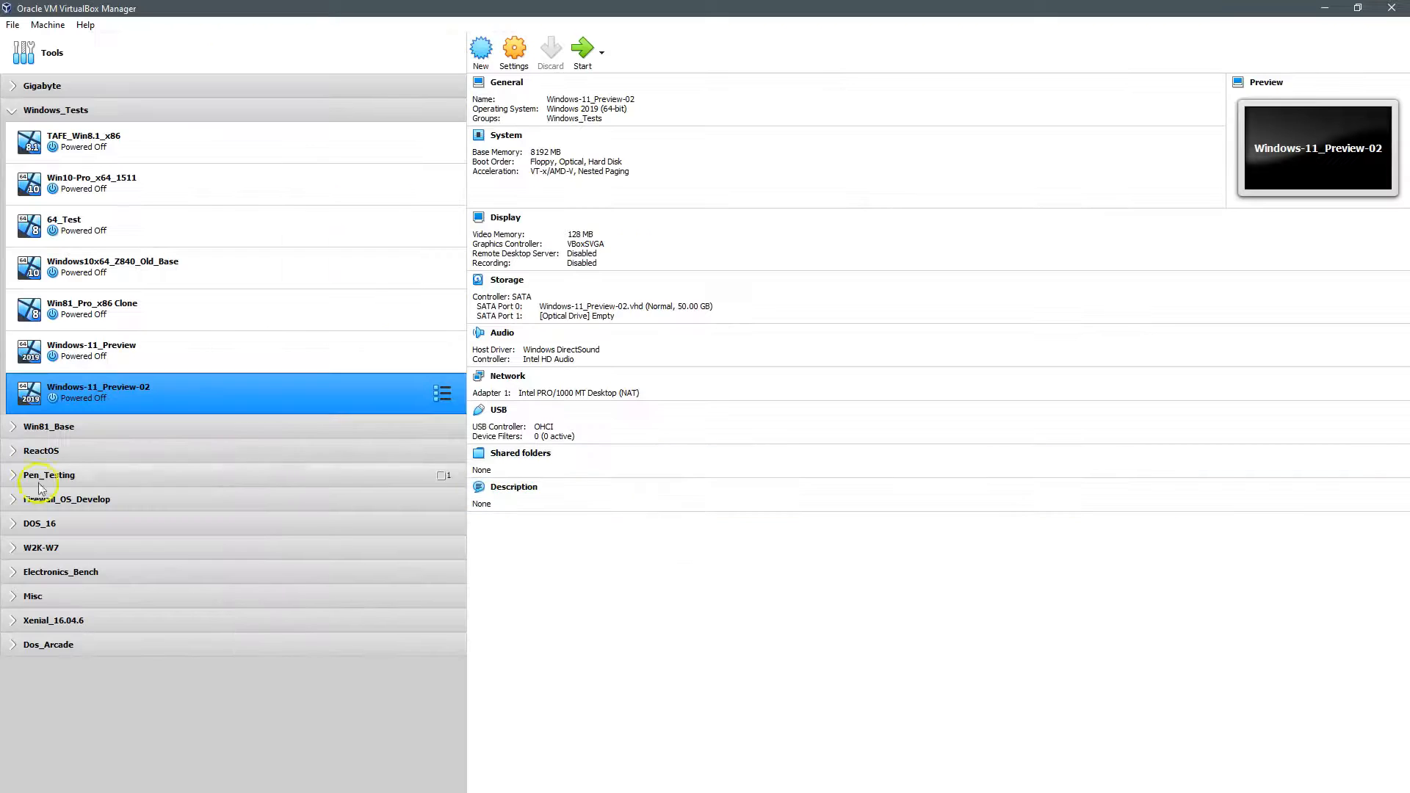
{"action": "left_click", "coordinate": [514, 50]}
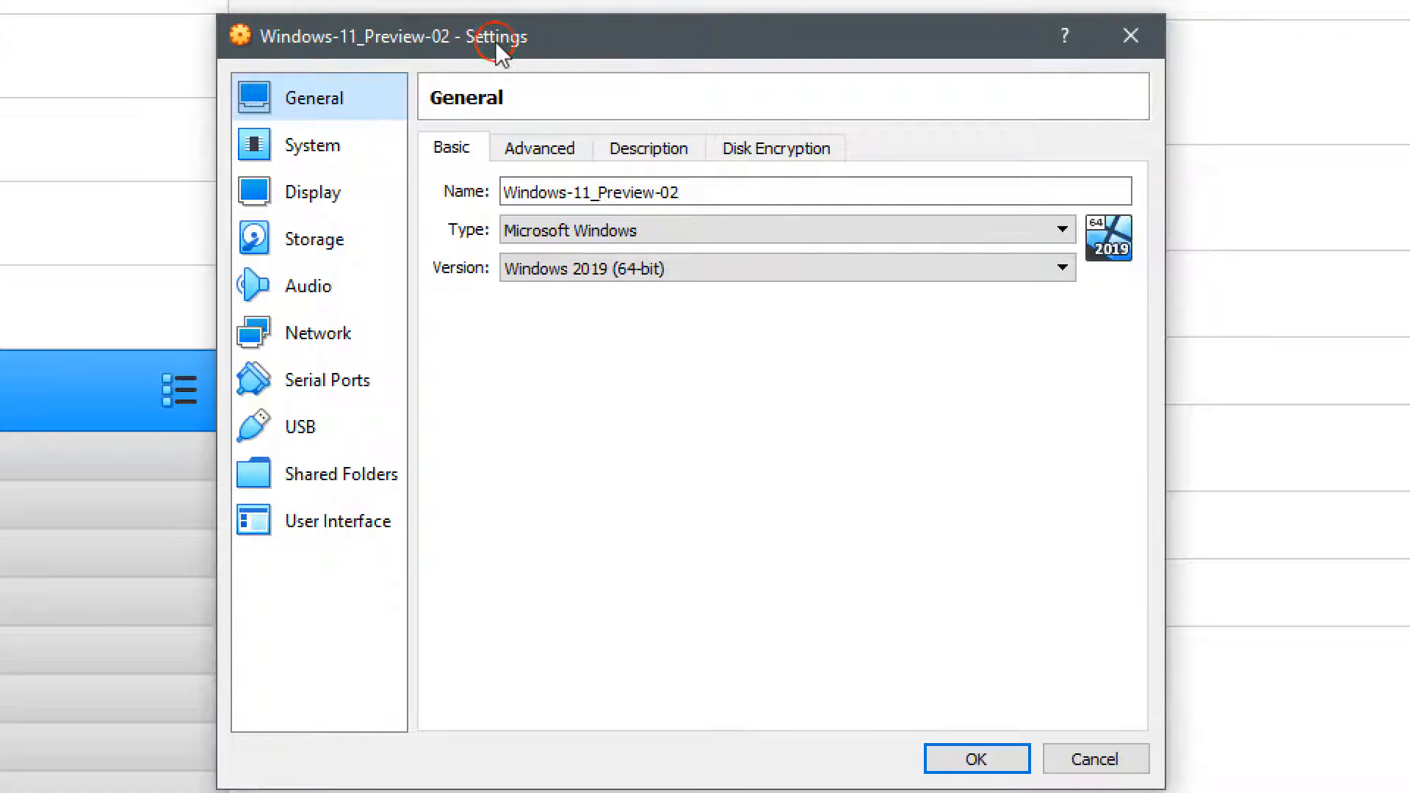
Step: Review the General, System, Display and Storage settings, leaving the chipset at PIIX3
{"action": "left_click", "coordinate": [540, 153]}
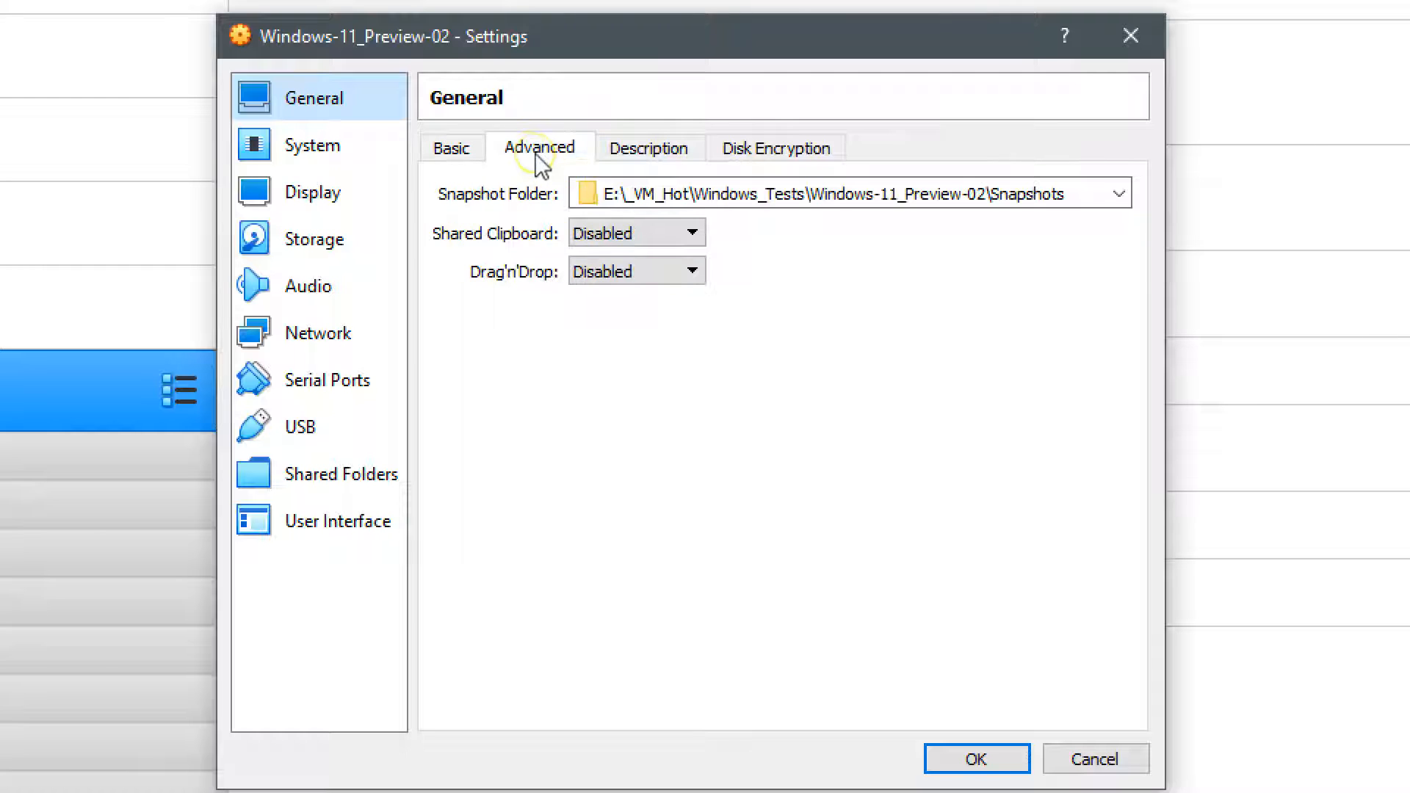
{"action": "left_click", "coordinate": [338, 155]}
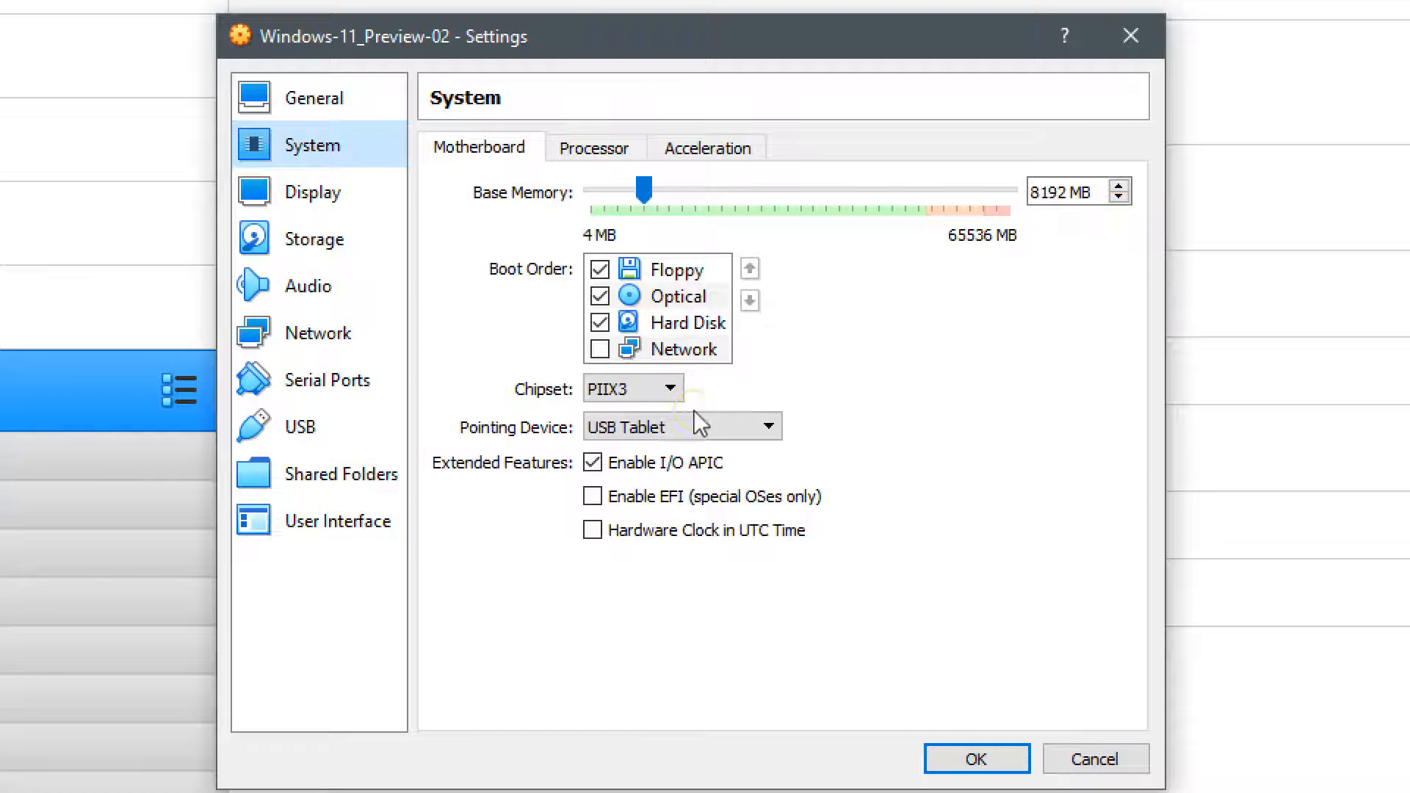
{"action": "left_click", "coordinate": [632, 388]}
{"action": "left_click", "coordinate": [614, 409]}
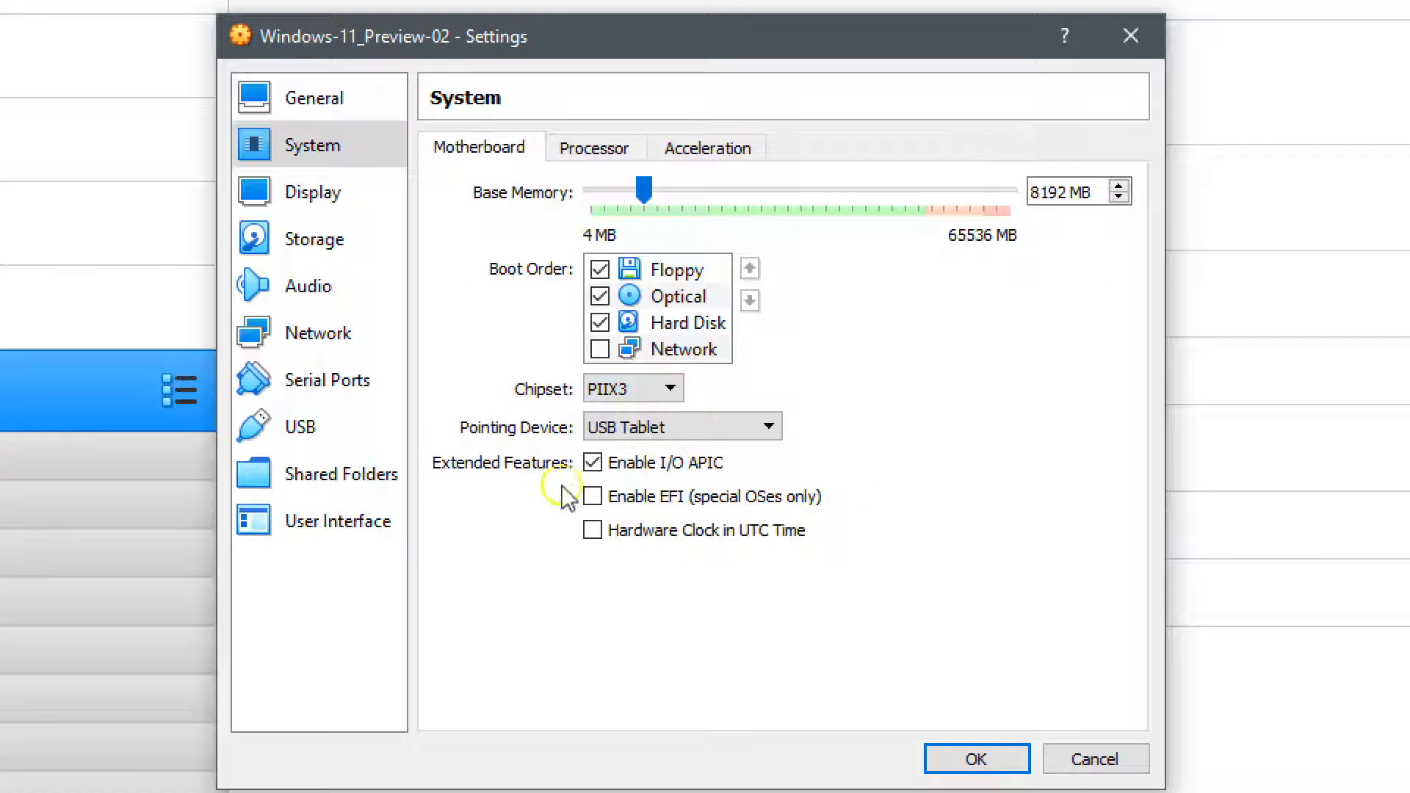
{"action": "left_click", "coordinate": [299, 206]}
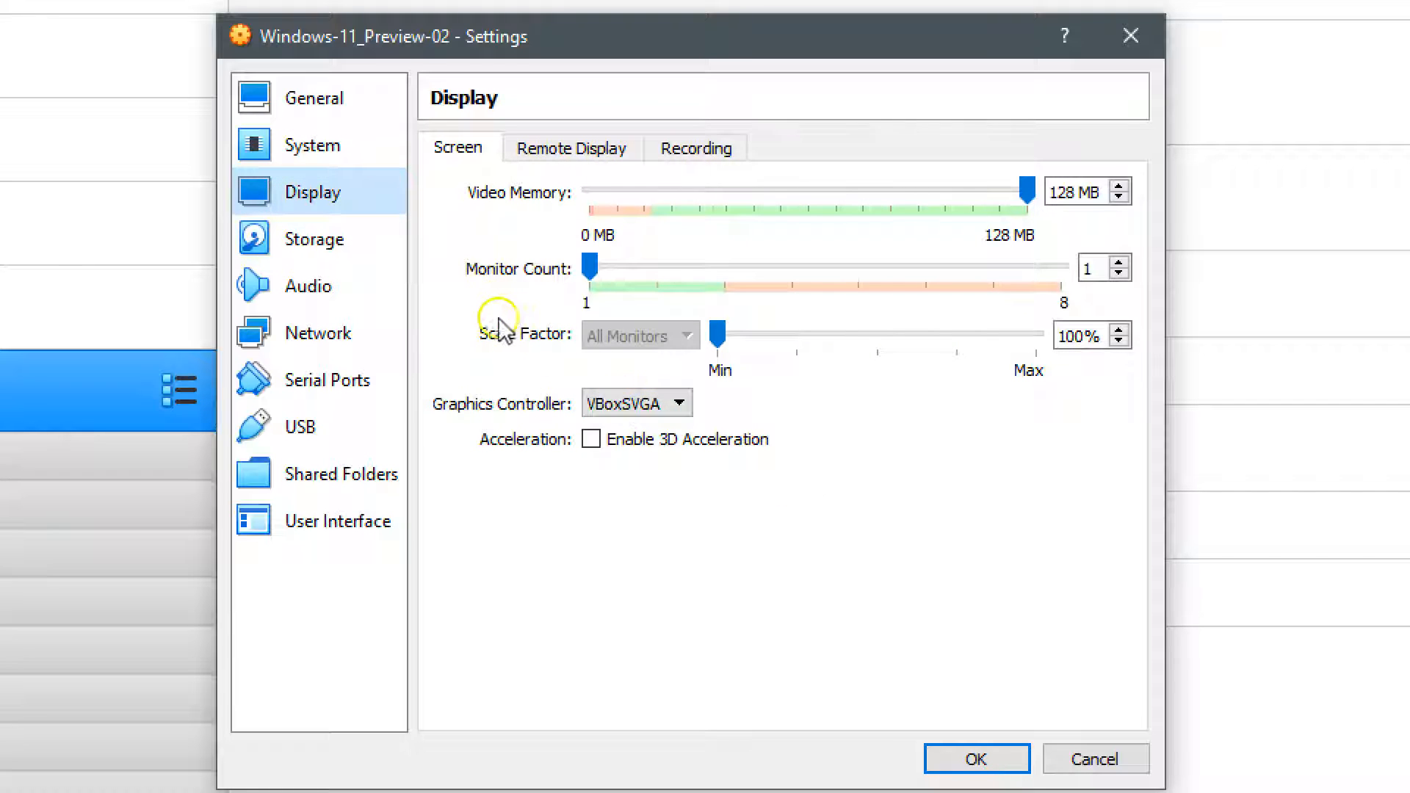
{"action": "left_click", "coordinate": [287, 228]}
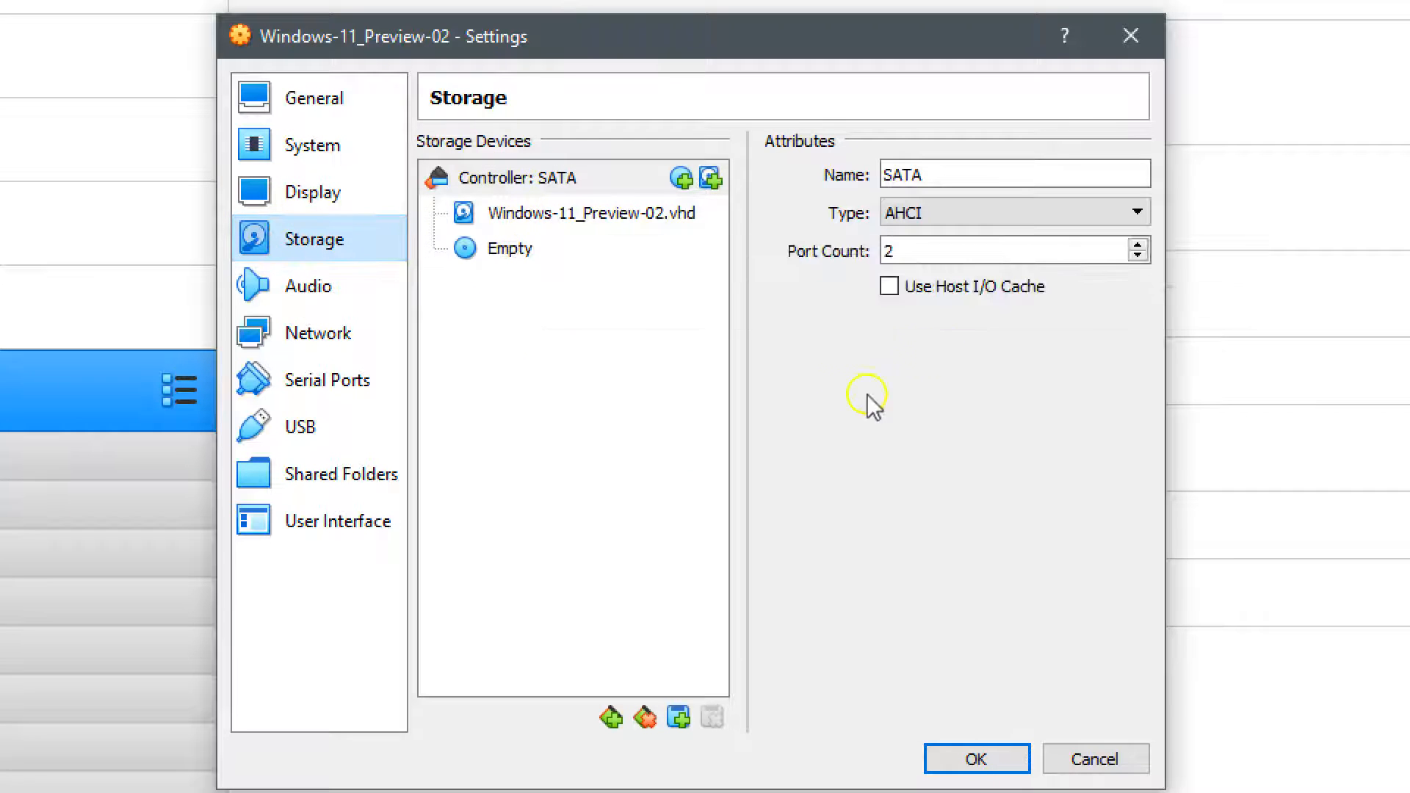
{"action": "left_click", "coordinate": [499, 214]}
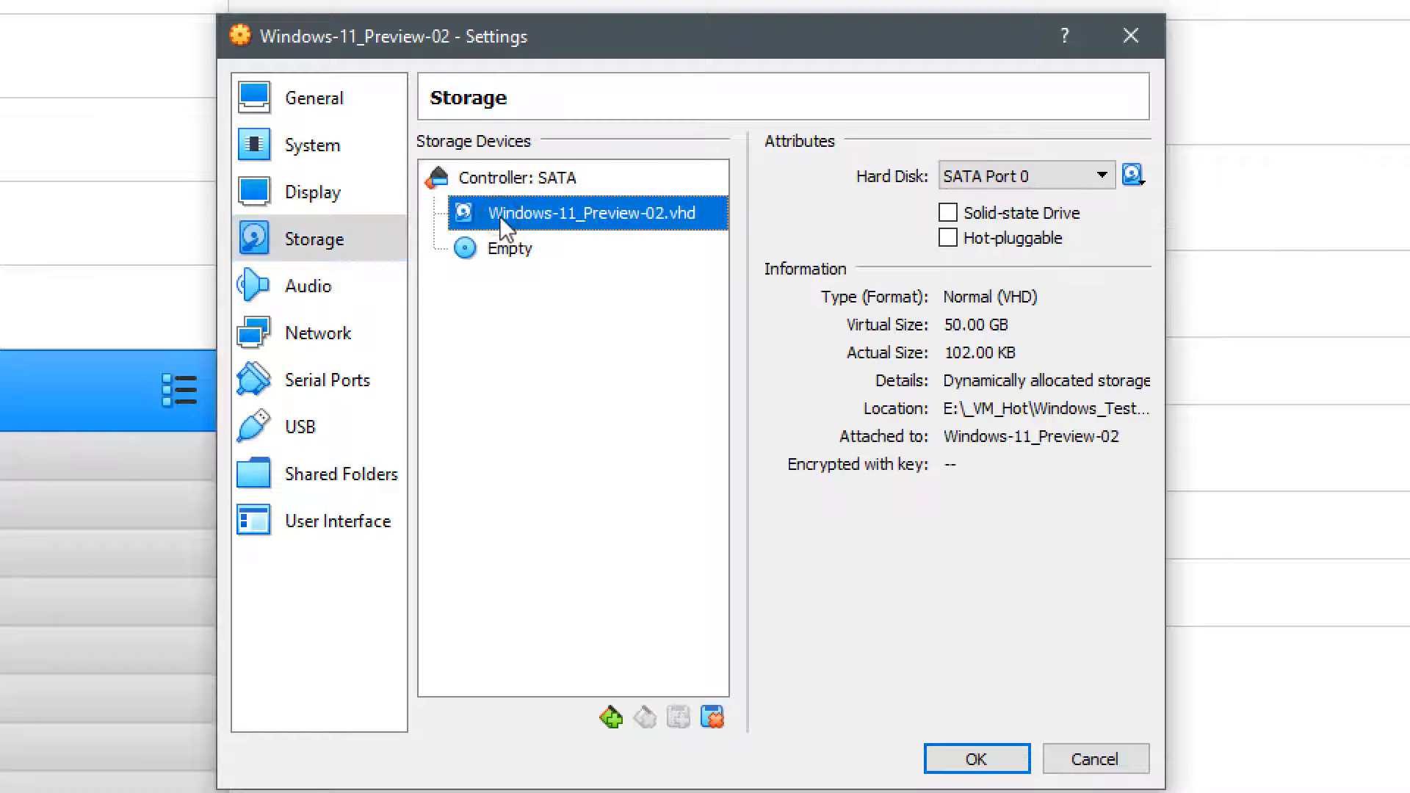
Step: Disable the network adapter, review the remaining pages, and save the settings with OK
{"action": "left_click", "coordinate": [312, 288]}
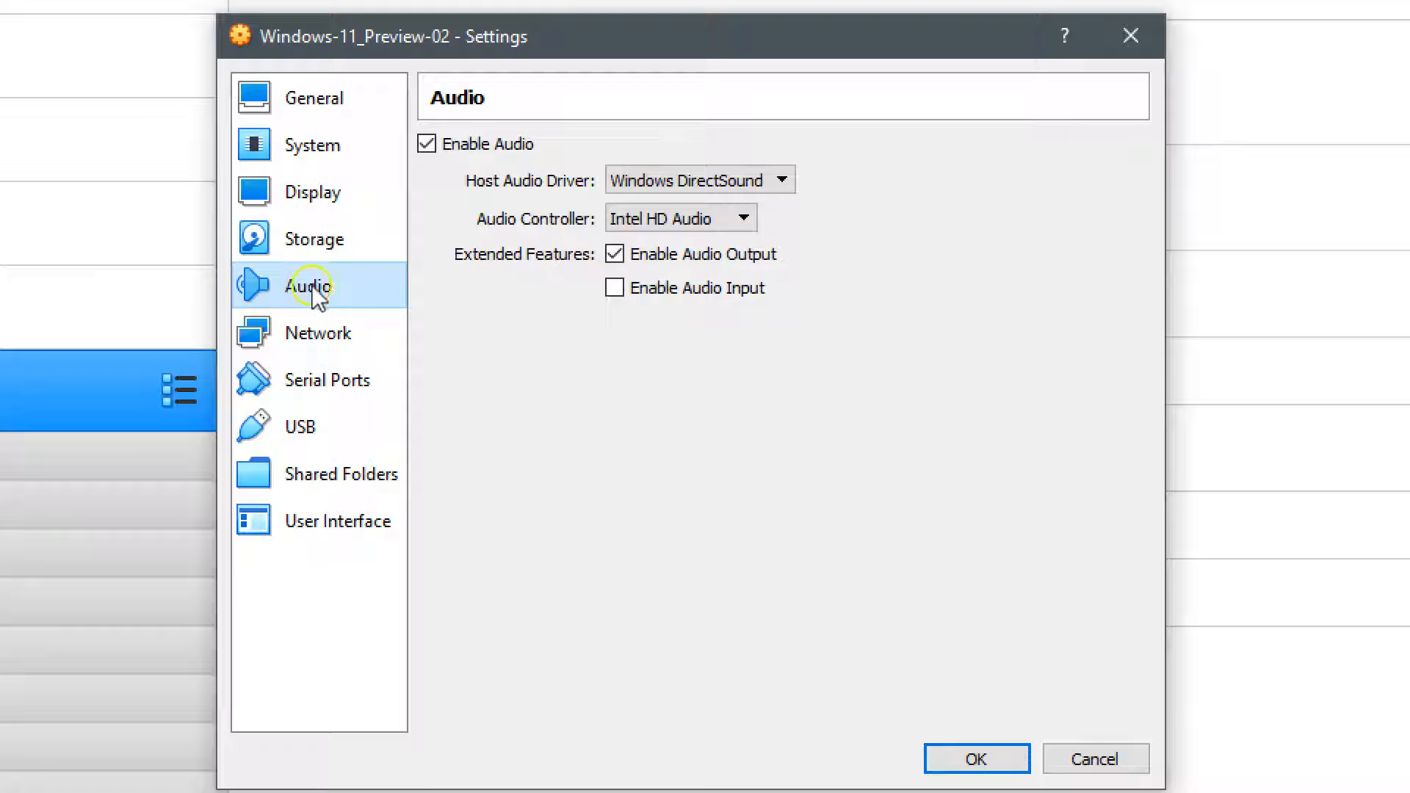
{"action": "left_click", "coordinate": [302, 340]}
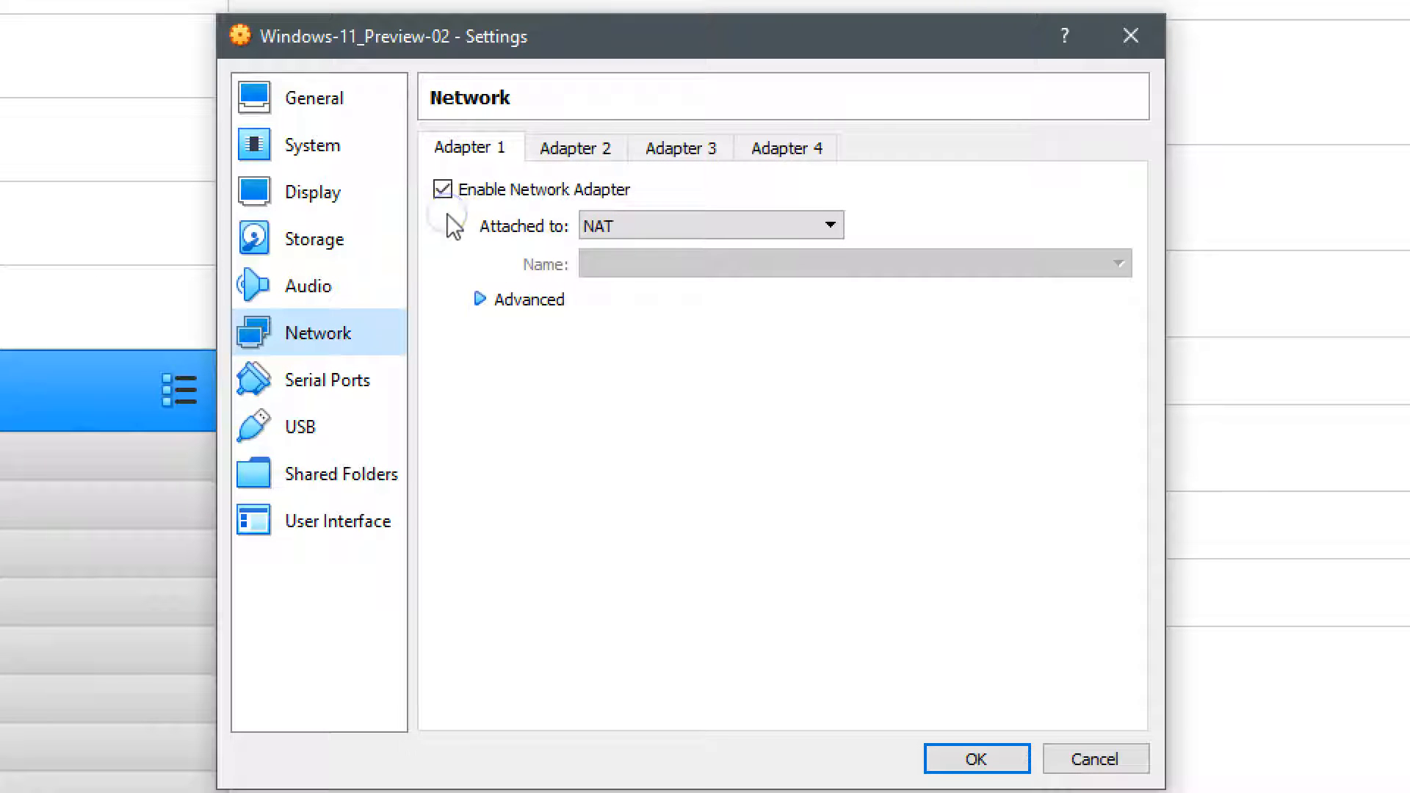
{"action": "left_click", "coordinate": [444, 189]}
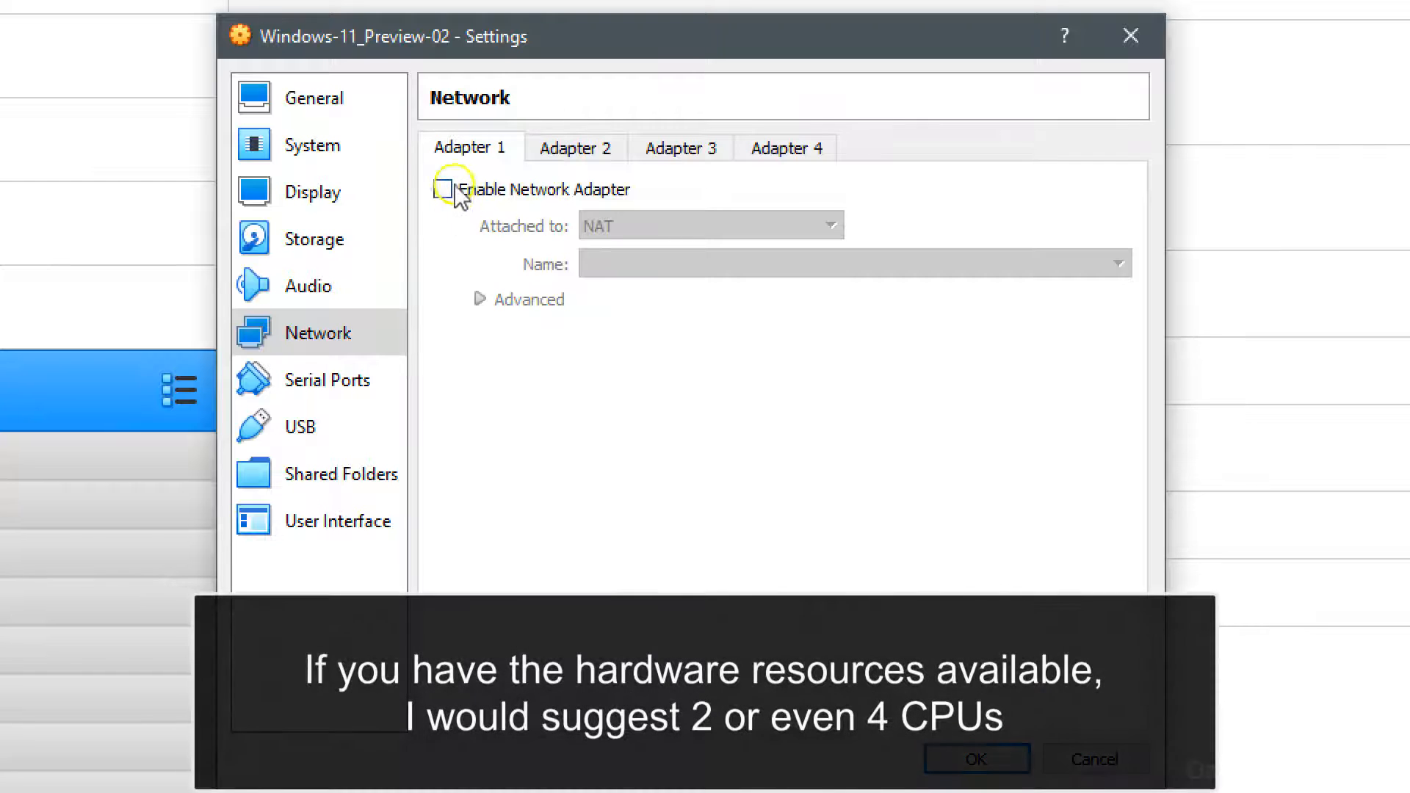
{"action": "left_click", "coordinate": [303, 381]}
{"action": "left_click", "coordinate": [300, 429]}
{"action": "left_click", "coordinate": [302, 474]}
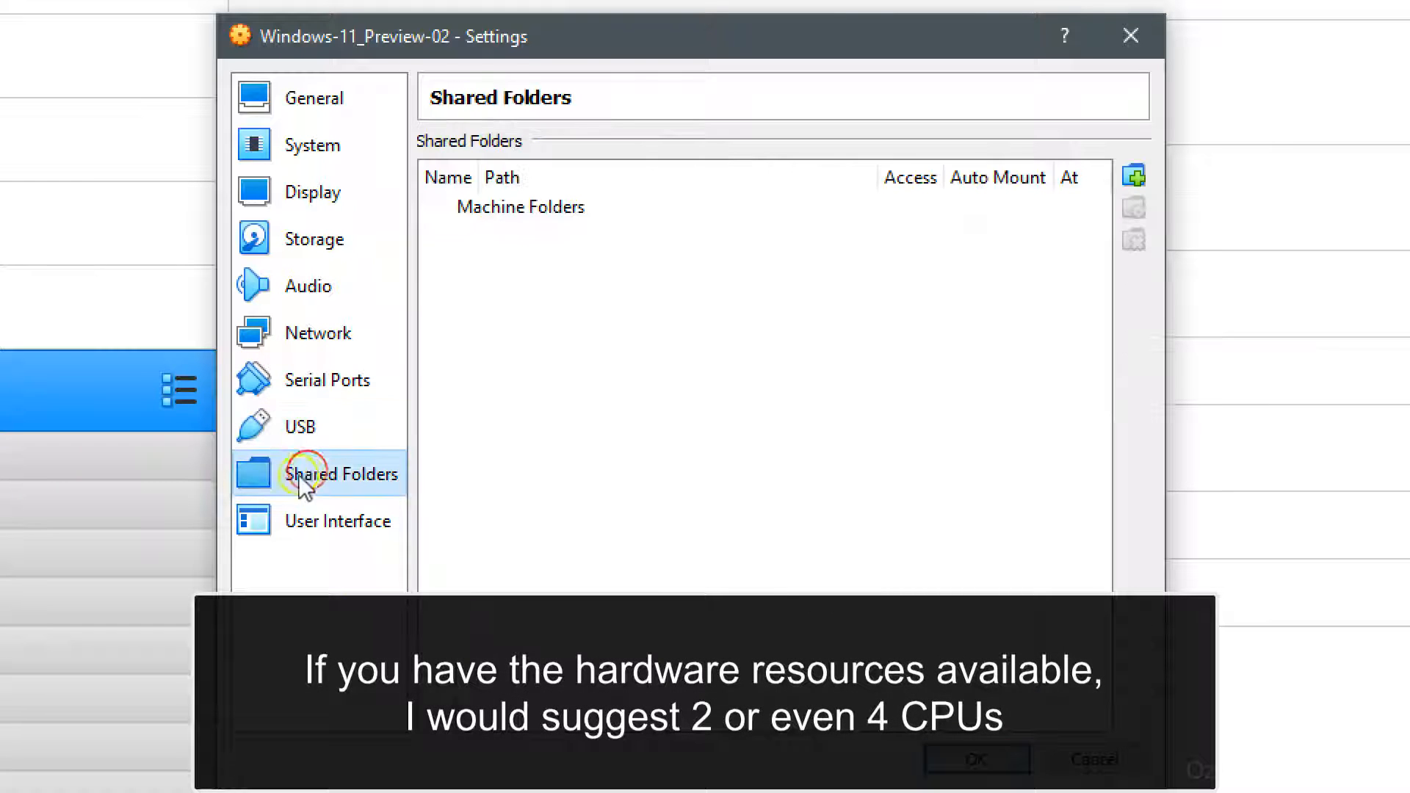
{"action": "left_click", "coordinate": [312, 103]}
{"action": "left_click", "coordinate": [979, 761]}
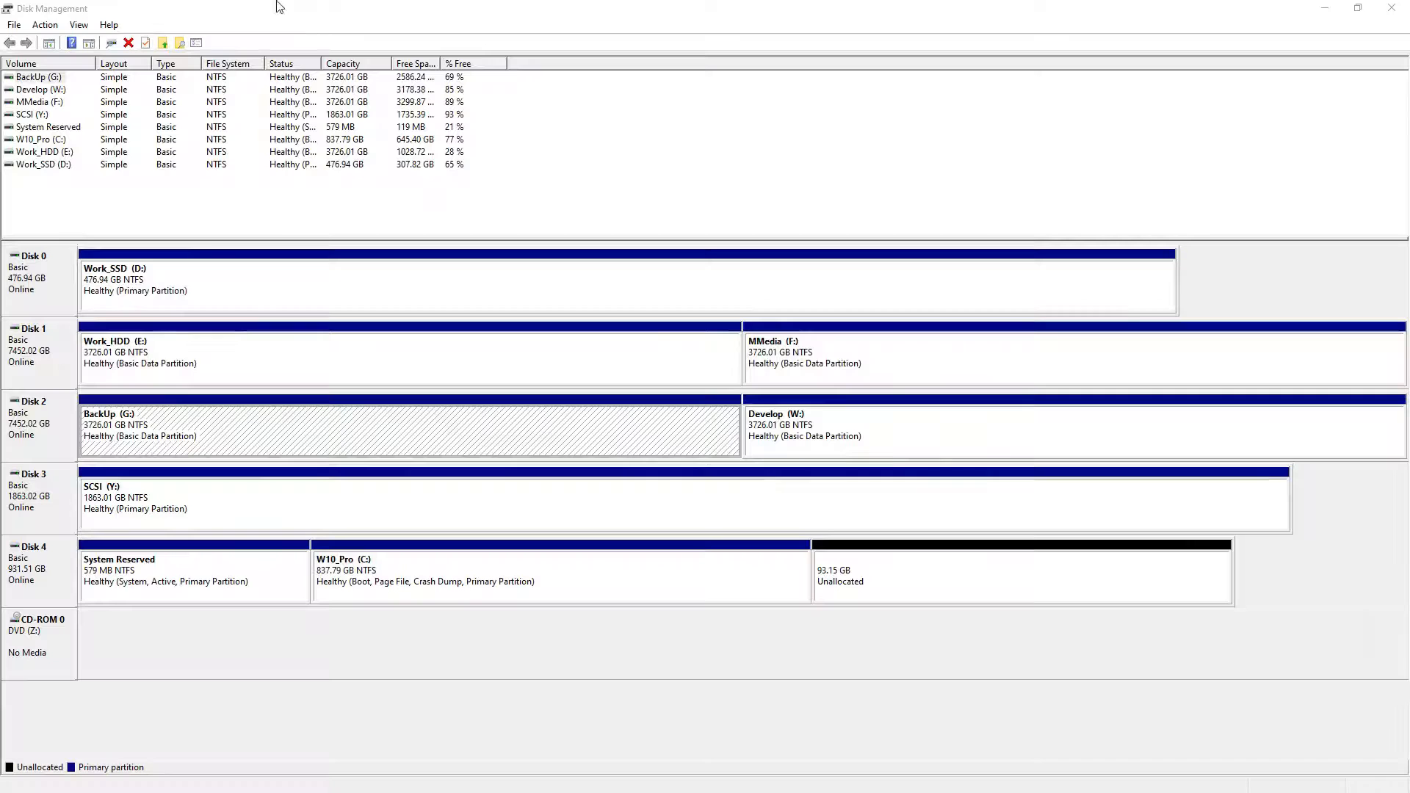
Step: Show the Action menu in Disk Management
{"action": "left_click", "coordinate": [44, 25]}
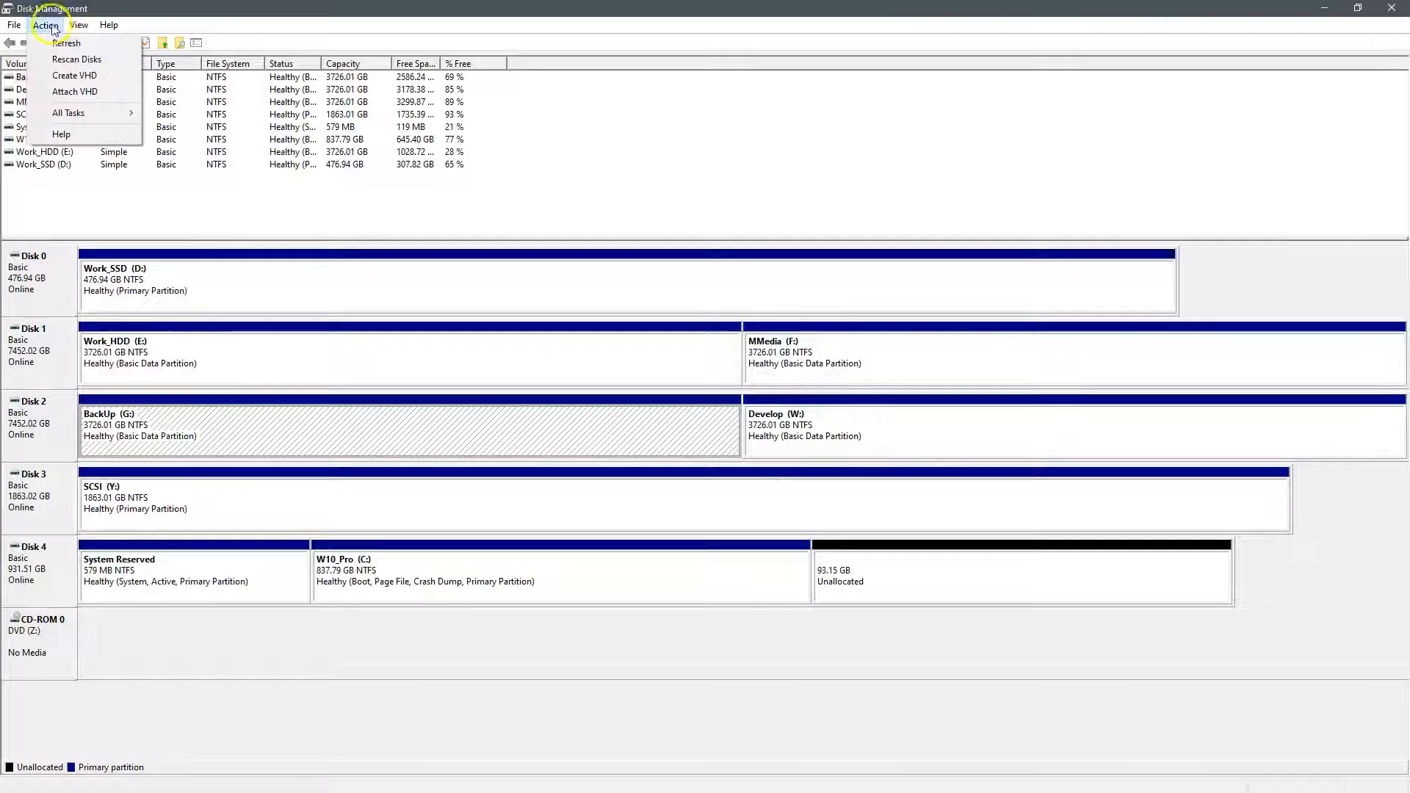
Step: Start a new VHD and browse to the _VM_Hot\Windows_Tests\Windows-11_Preview-02 folder to save it
{"action": "left_click", "coordinate": [83, 78]}
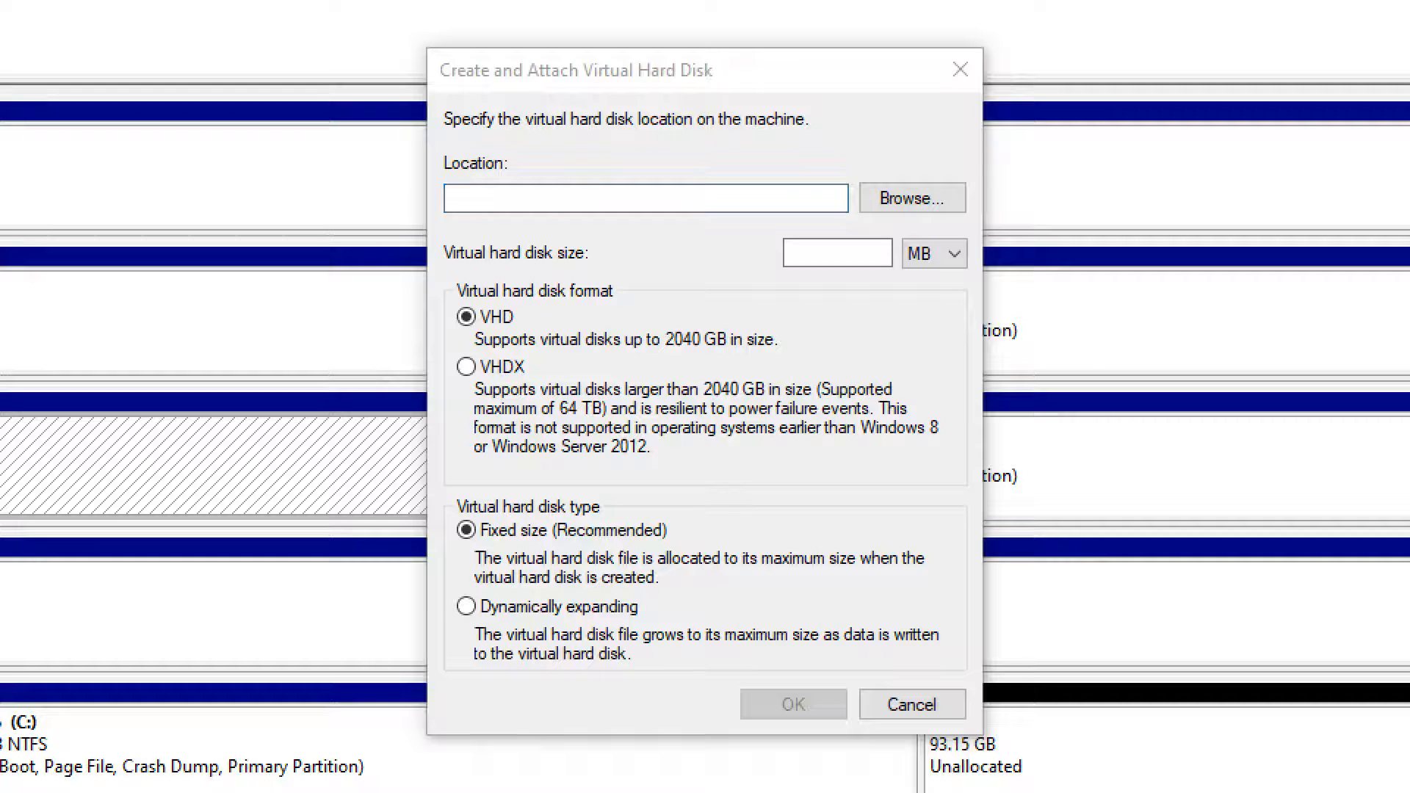
{"action": "left_click", "coordinate": [867, 207]}
{"action": "scroll", "coordinate": [592, 576], "scroll_direction": "down", "scroll_amount": 4}
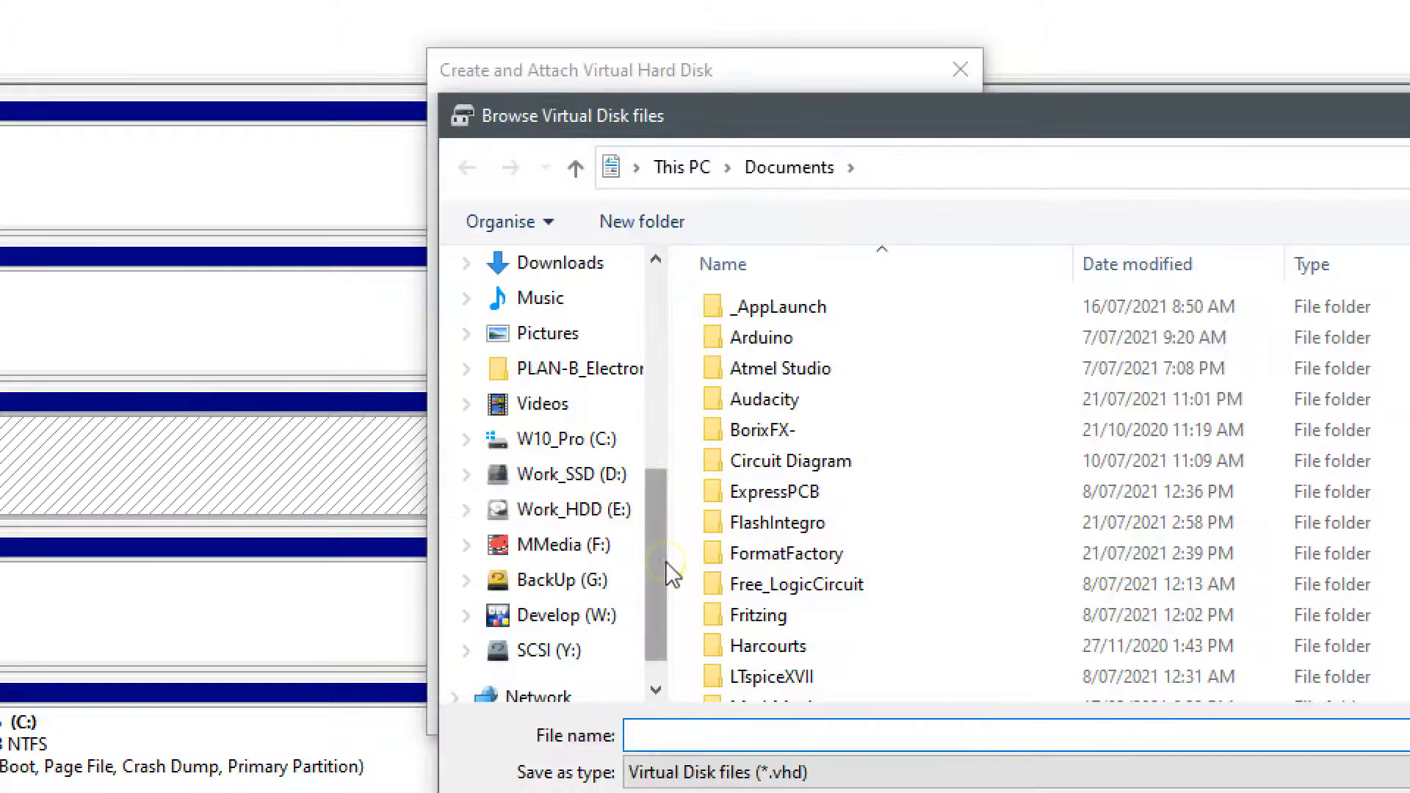
{"action": "left_click", "coordinate": [560, 481]}
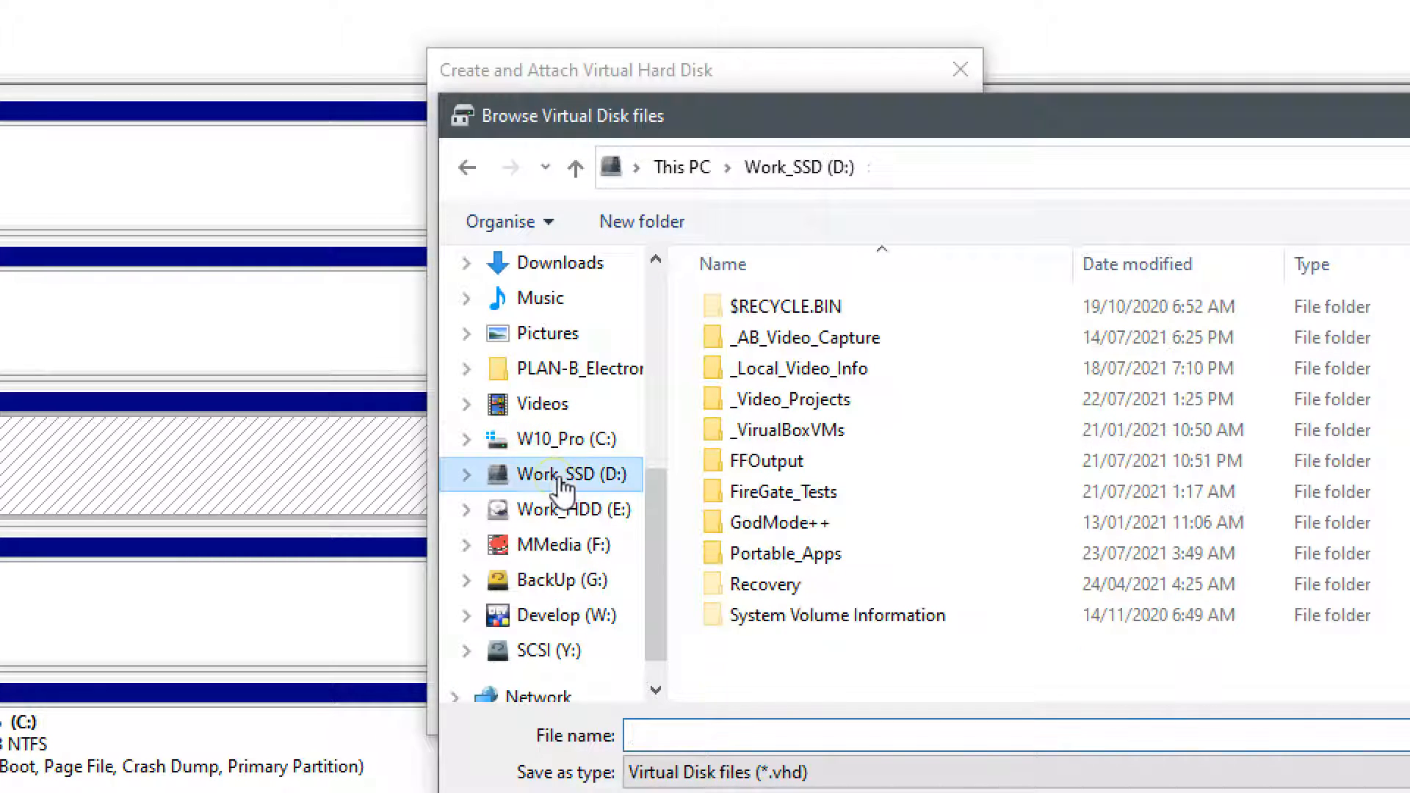
{"action": "left_click", "coordinate": [580, 510]}
{"action": "double_click", "coordinate": [723, 523]}
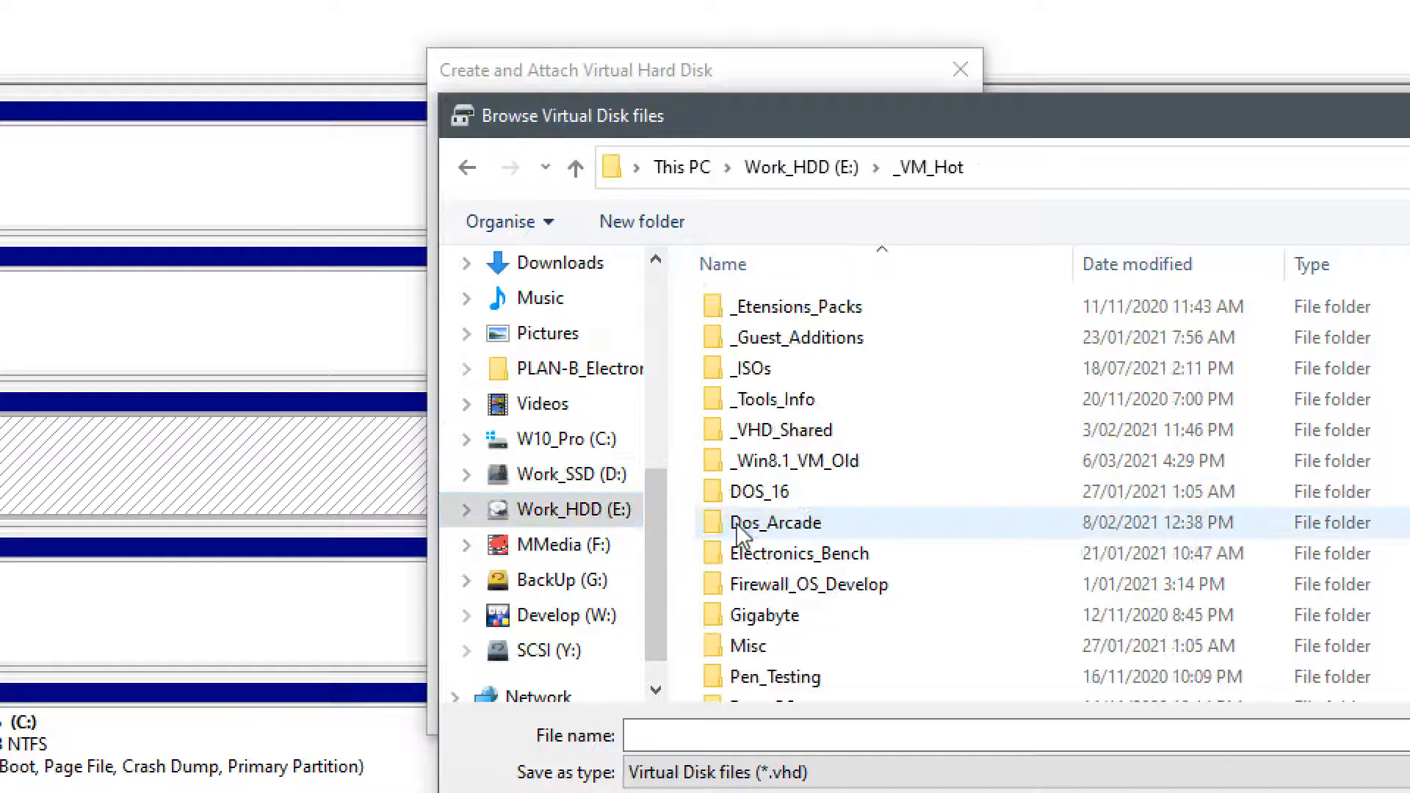
{"action": "scroll", "coordinate": [742, 537], "scroll_direction": "down", "scroll_amount": 2}
{"action": "double_click", "coordinate": [749, 654]}
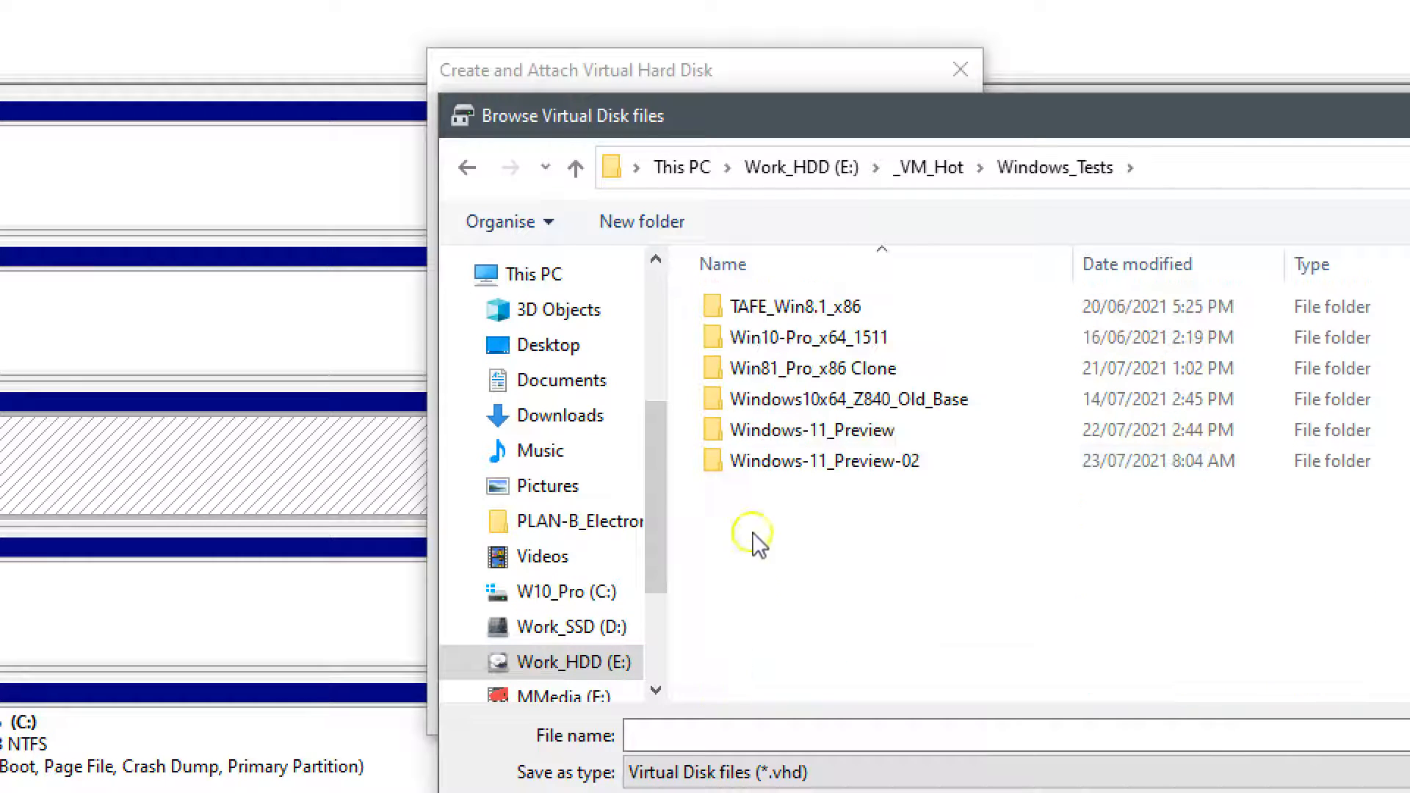
{"action": "double_click", "coordinate": [743, 460]}
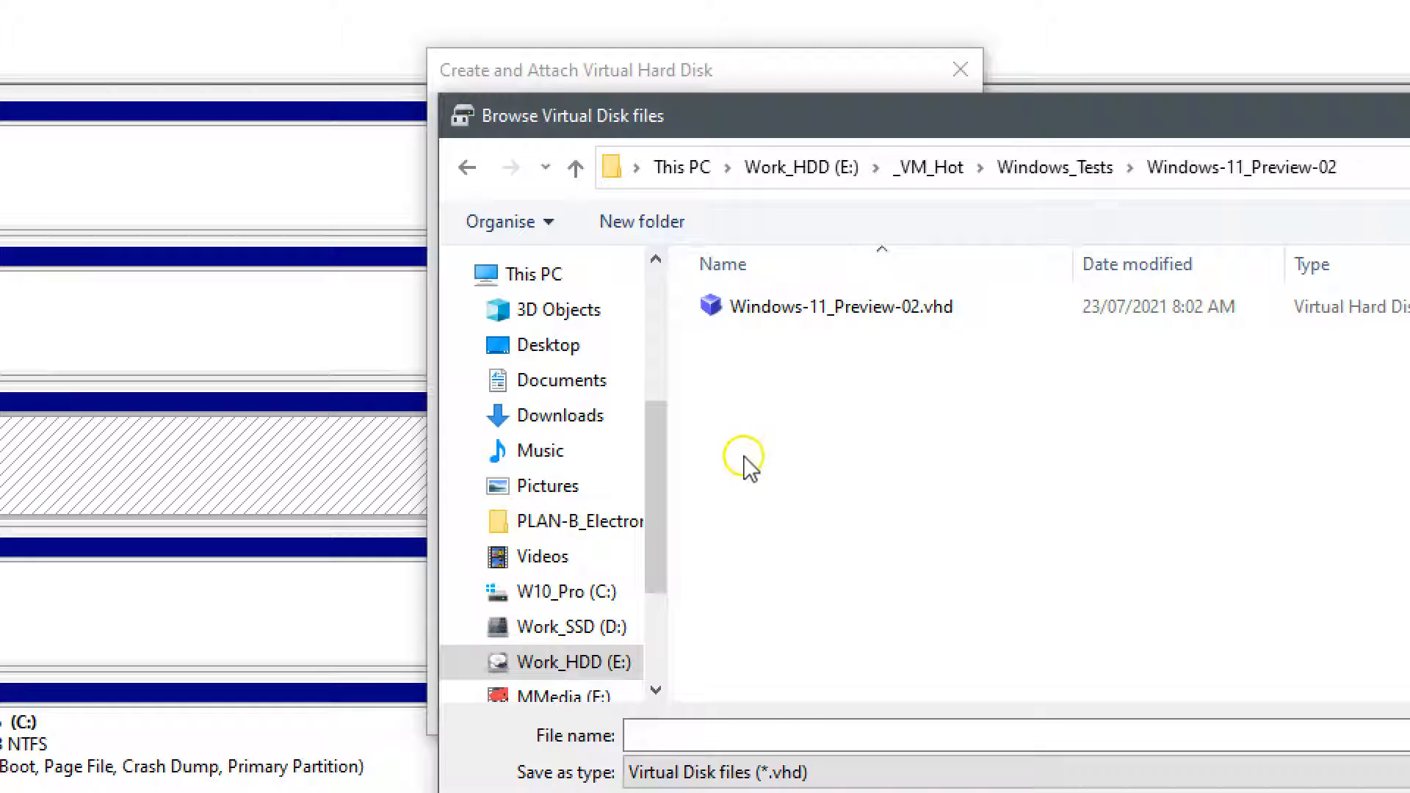
Step: Name the new VHD file W11_Install
{"action": "left_click", "coordinate": [849, 728]}
{"action": "type", "text": "W"}
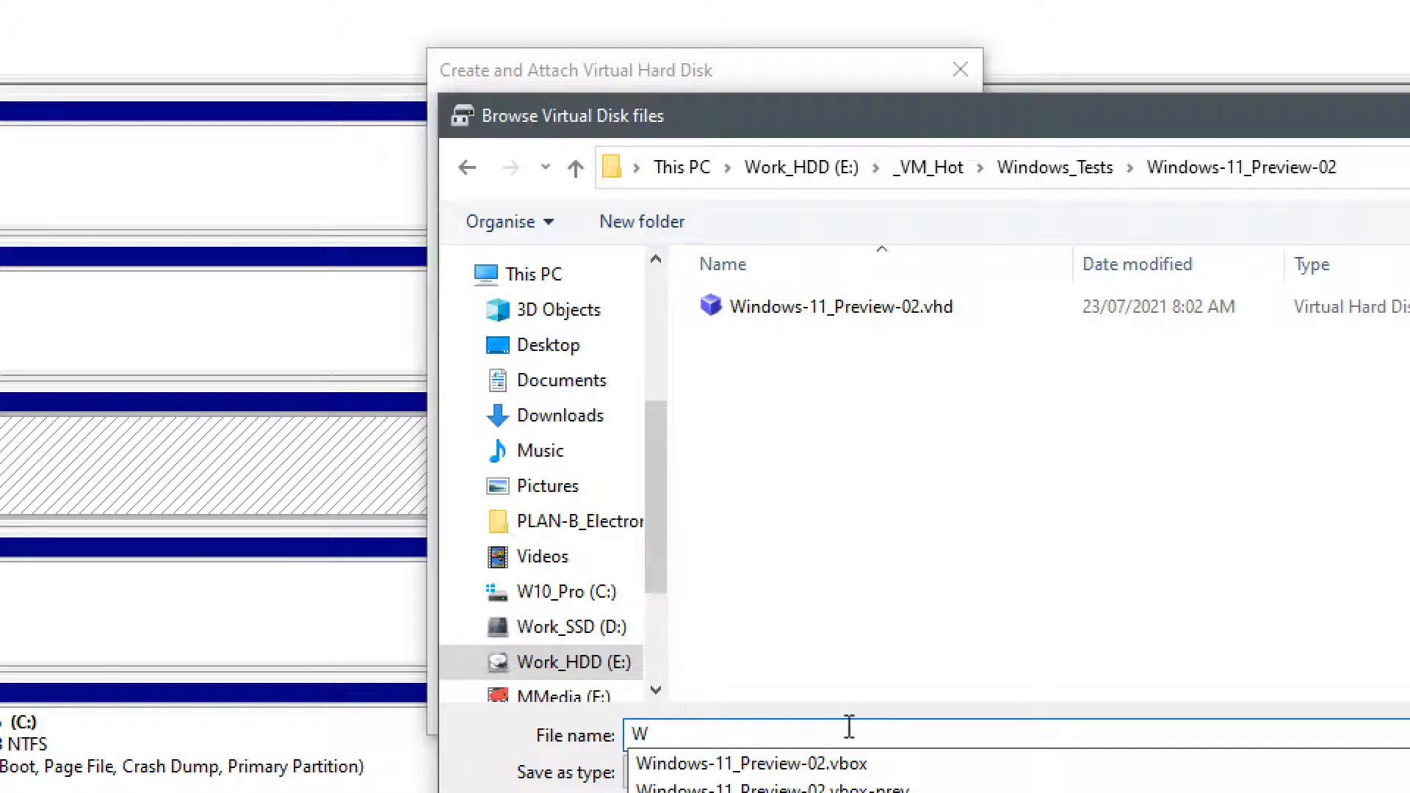
{"action": "type", "text": "11_B"}
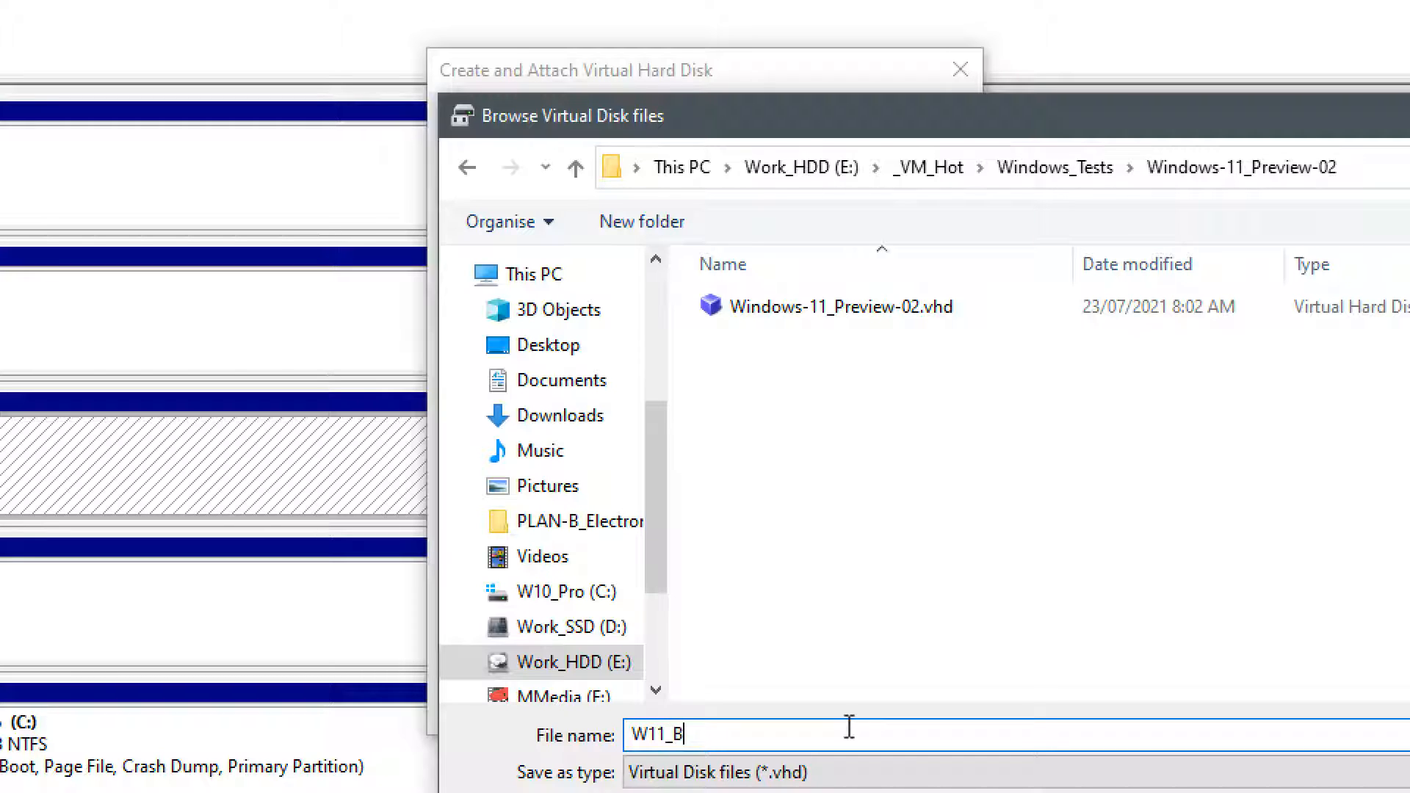
{"action": "key", "text": "BackSpace"}
{"action": "type", "text": "Install"}
{"action": "key", "text": "Return"}
Step: Set the disk size to 20 GB, fixed-size VHD, and create and attach it
{"action": "left_click", "coordinate": [927, 255]}
{"action": "left_click", "coordinate": [927, 298]}
{"action": "left_click", "coordinate": [839, 250]}
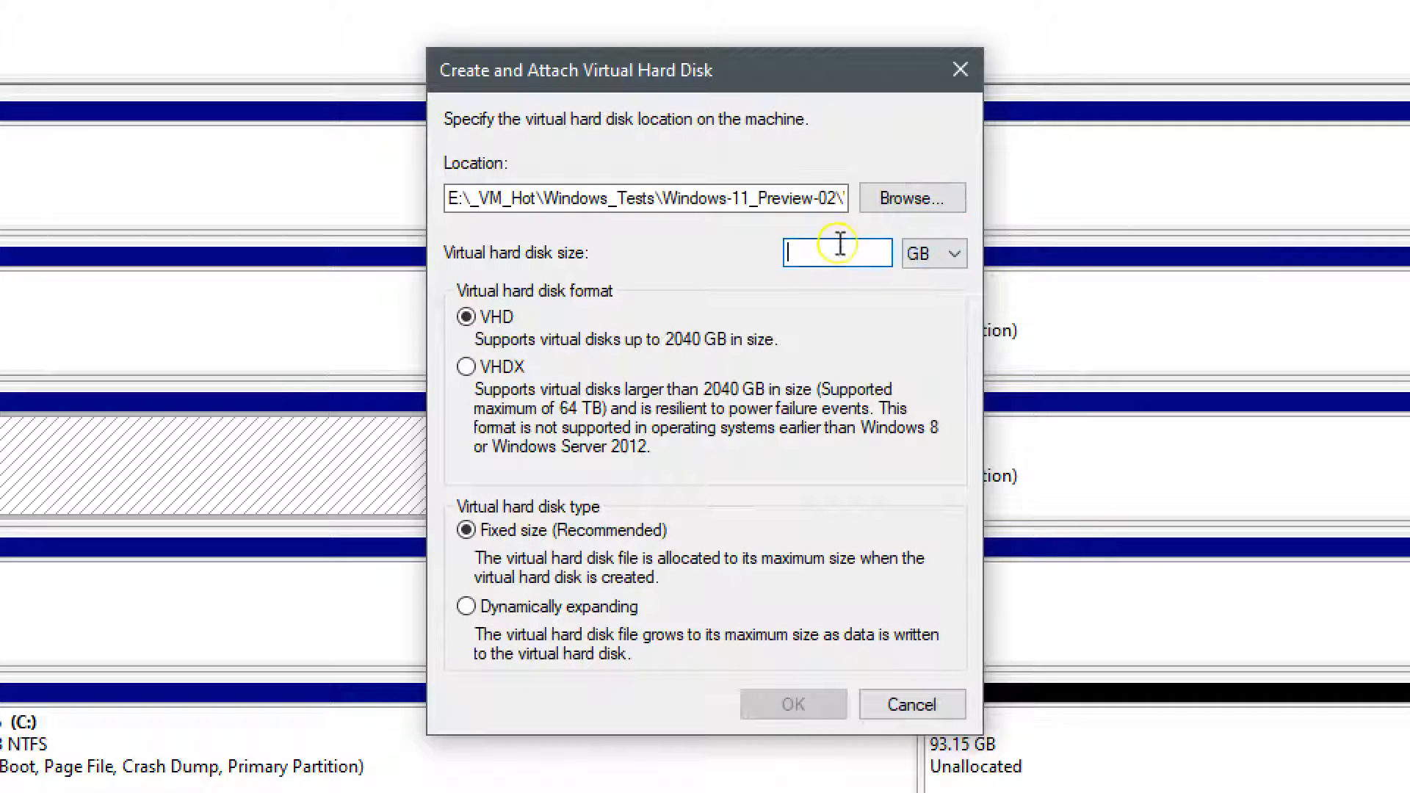
{"action": "type", "text": "20"}
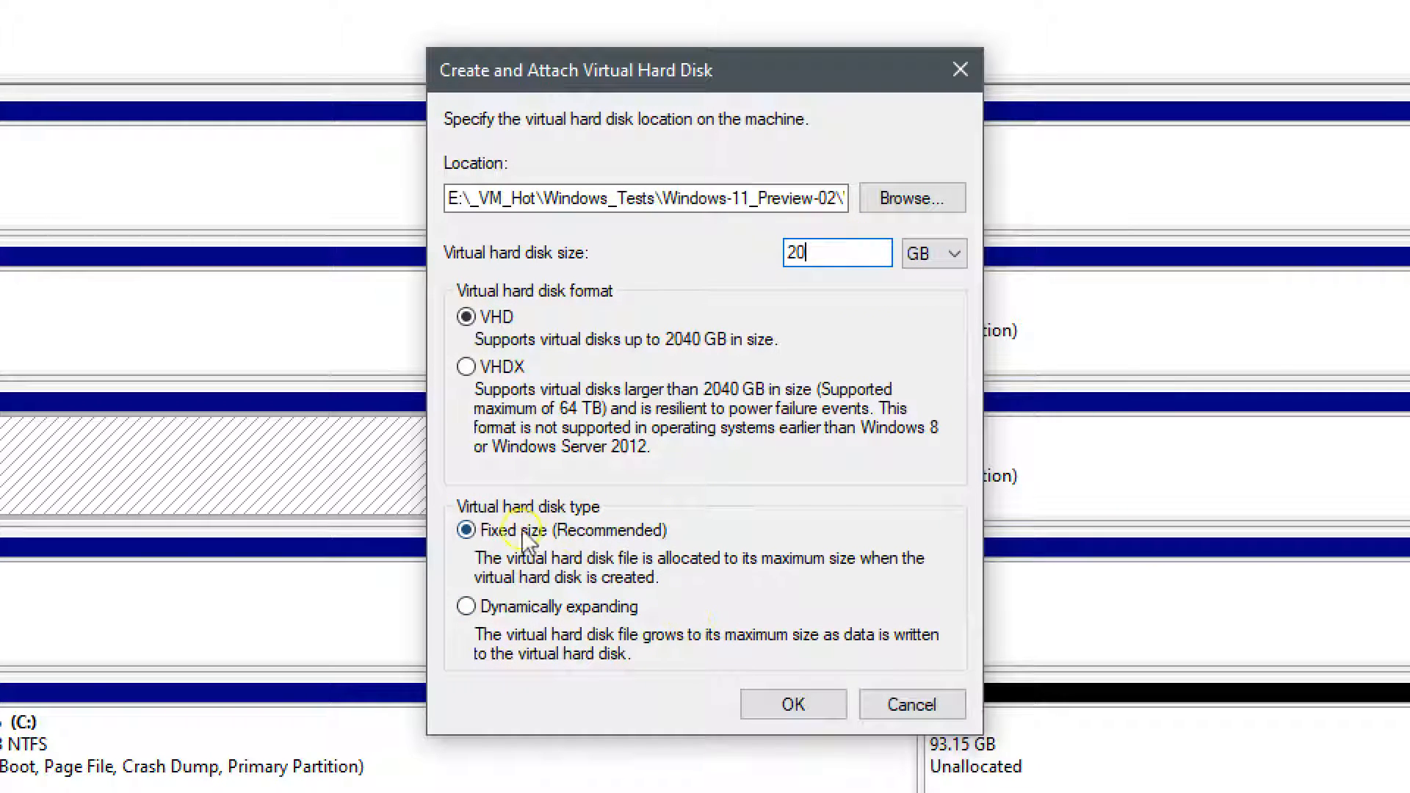
{"action": "left_click", "coordinate": [804, 703]}
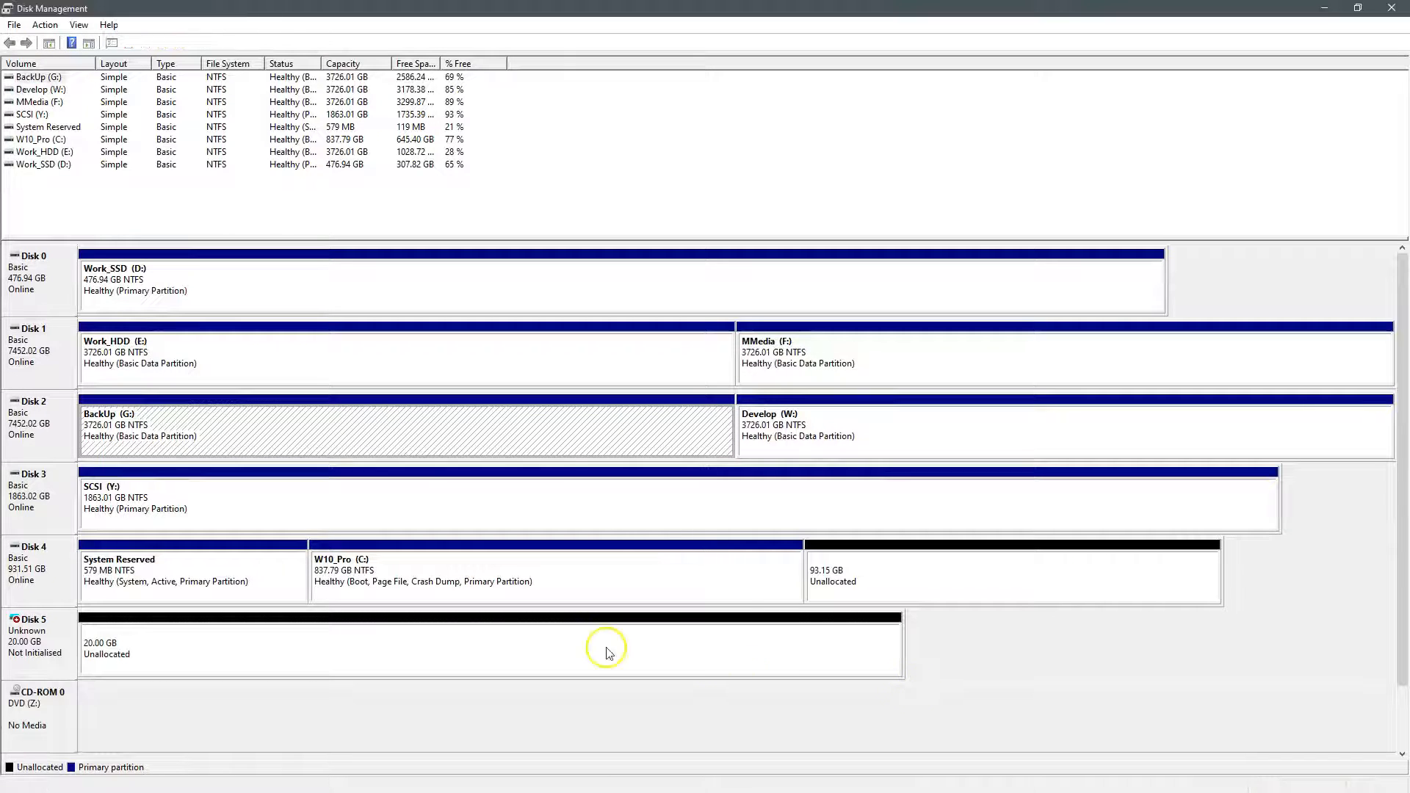
Step: Initialise Disk 5 with the MBR partition style
{"action": "right_click", "coordinate": [607, 650]}
{"action": "right_click", "coordinate": [50, 645]}
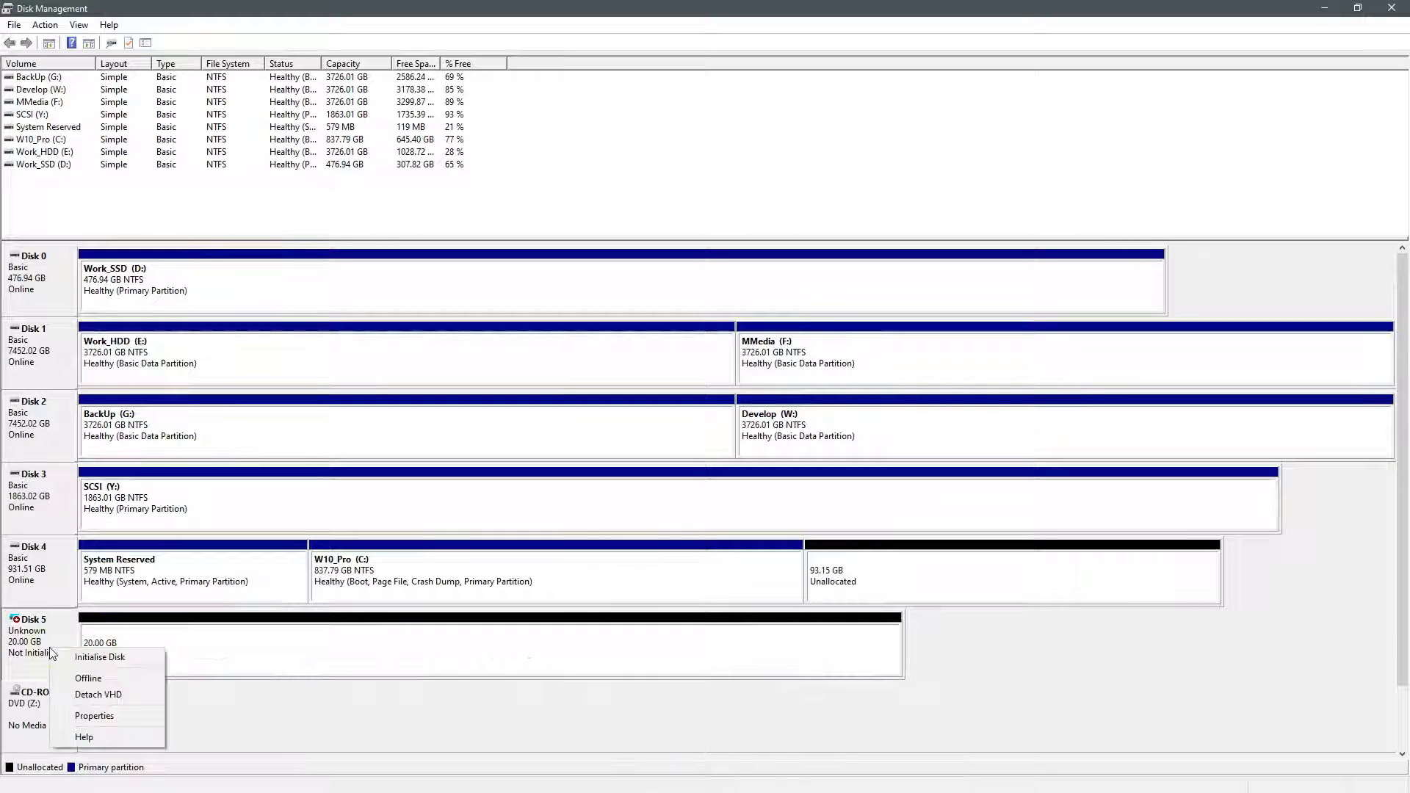
{"action": "left_click", "coordinate": [69, 657]}
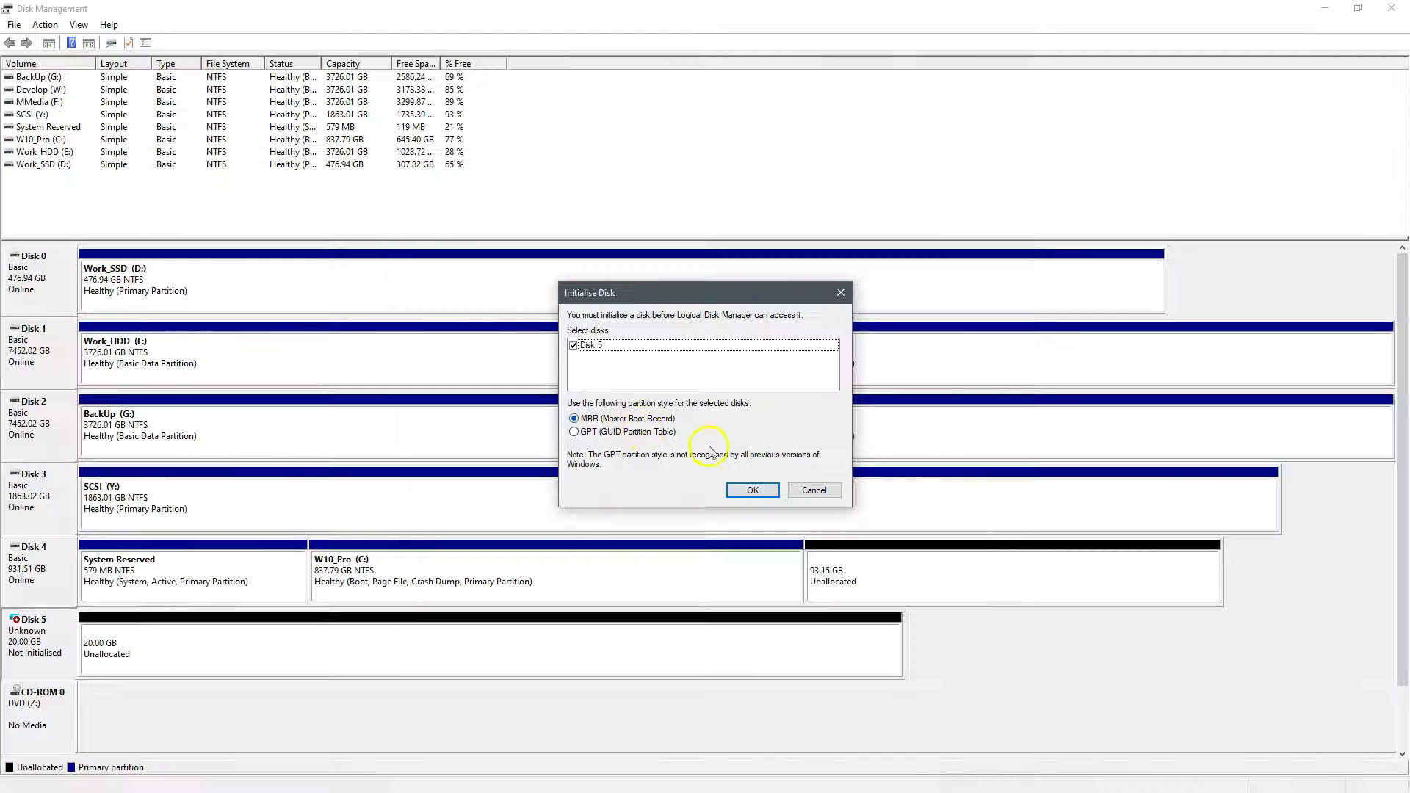
{"action": "left_click", "coordinate": [742, 490]}
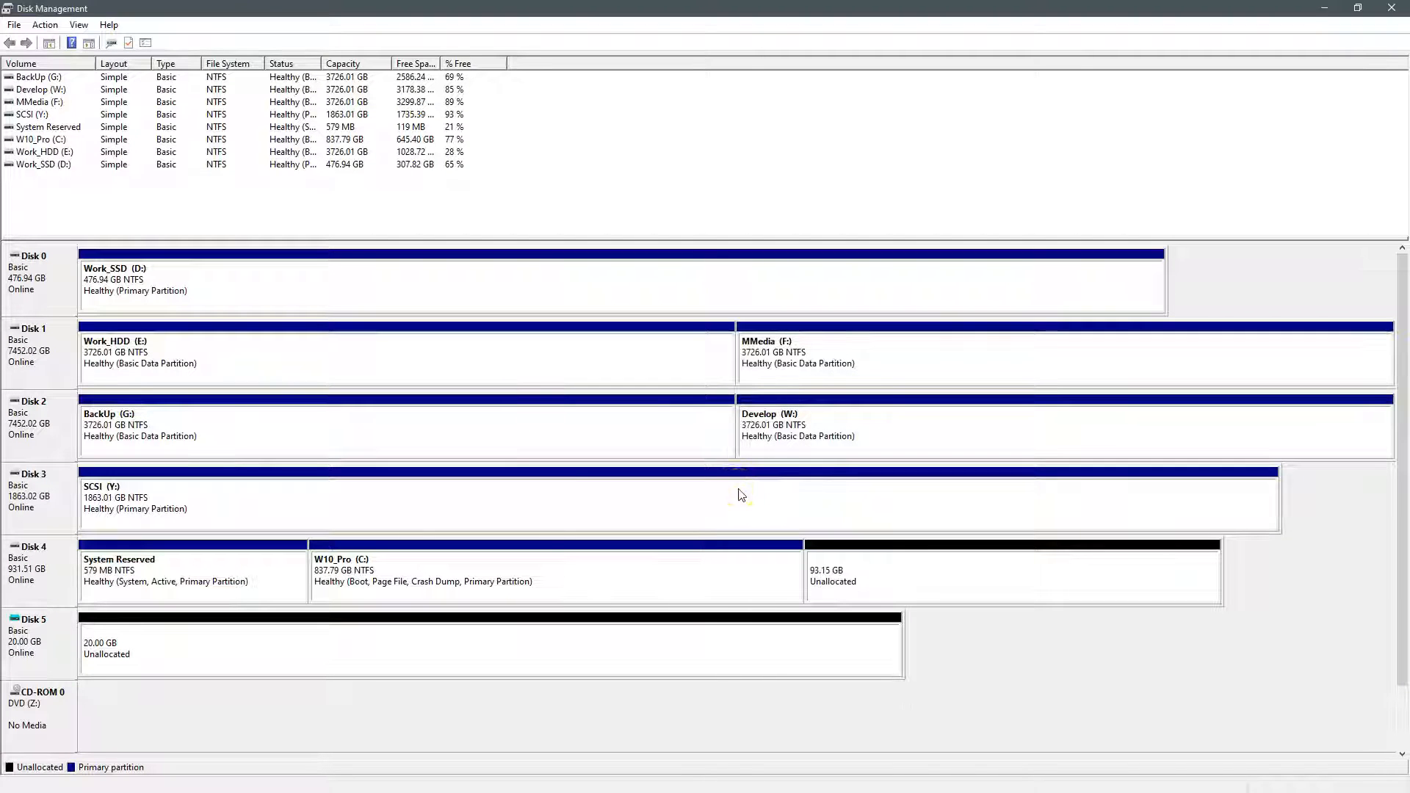
Step: Create a full 20477 MB NTFS simple volume on Disk 5 as drive H:, labelled W11_Install
{"action": "right_click", "coordinate": [445, 639]}
{"action": "left_click", "coordinate": [478, 643]}
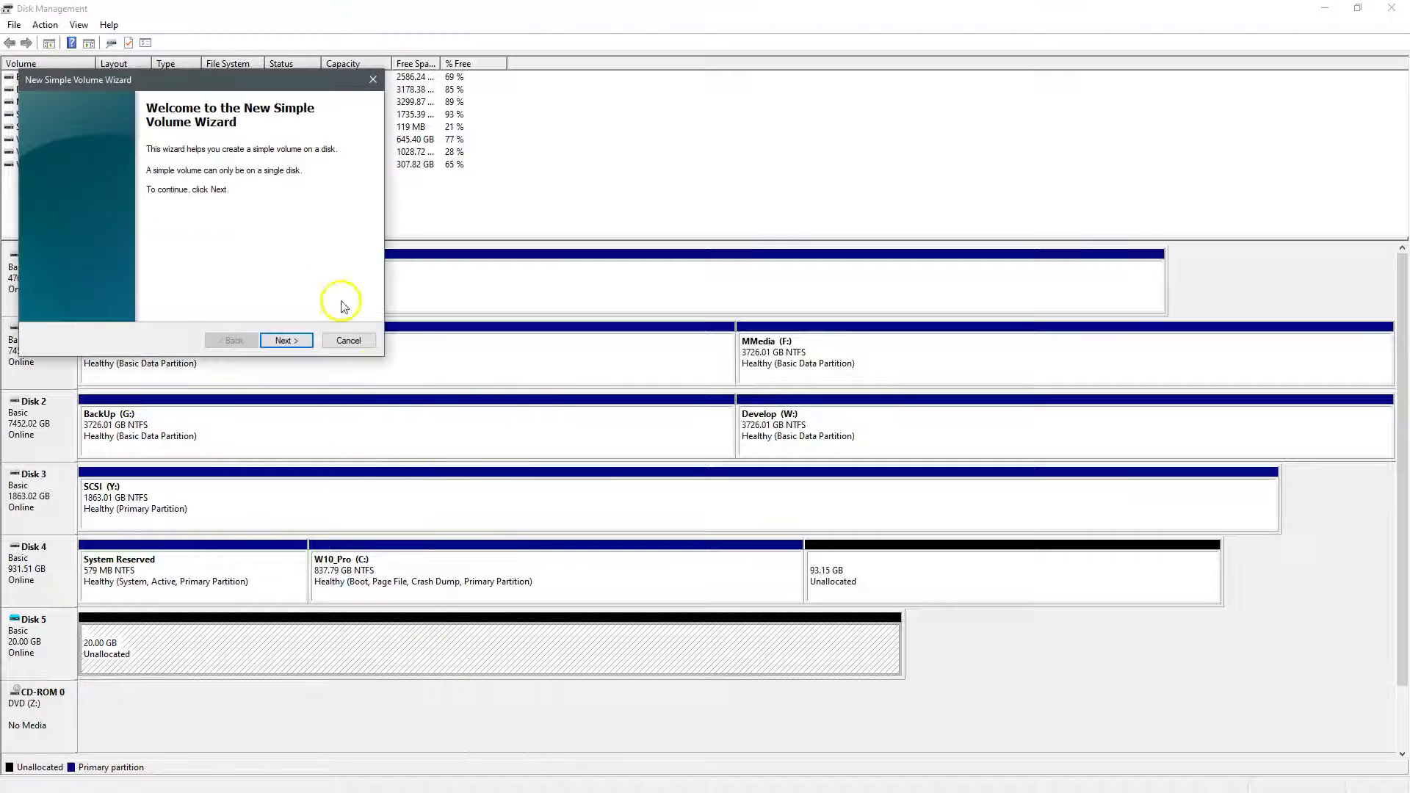
{"action": "left_click_drag", "start_coordinate": [236, 80], "coordinate": [708, 258]}
{"action": "left_click", "coordinate": [804, 634]}
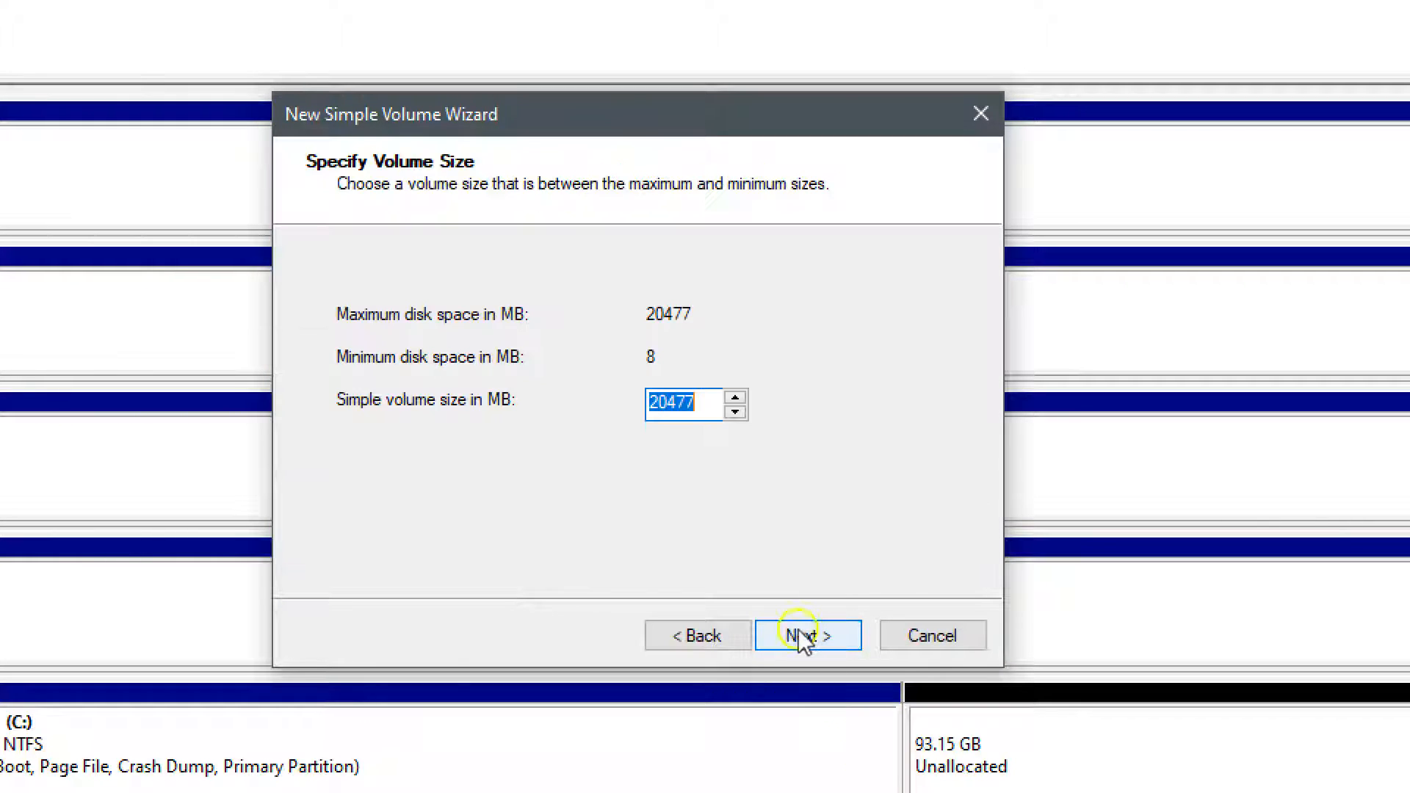
{"action": "left_click", "coordinate": [801, 632]}
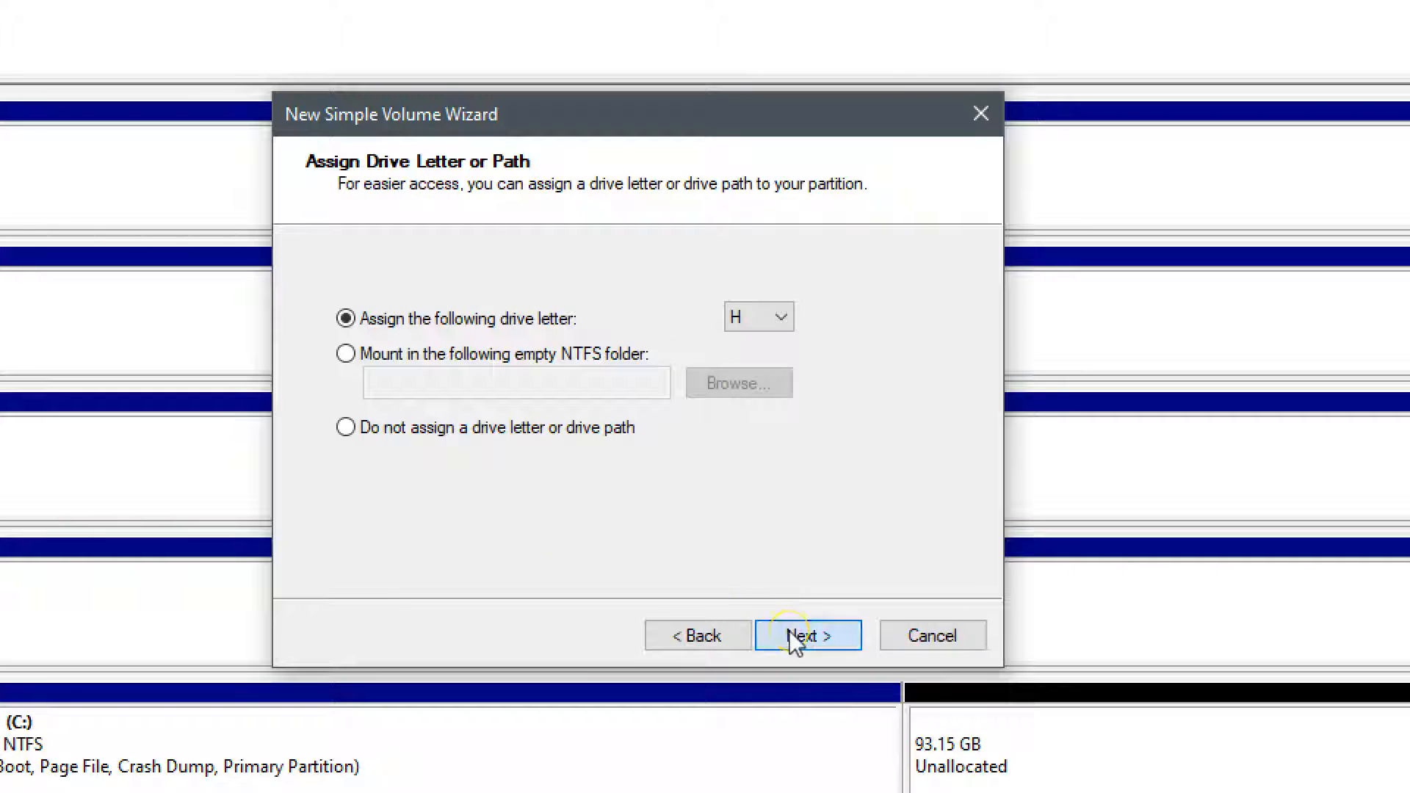
{"action": "left_click", "coordinate": [789, 632]}
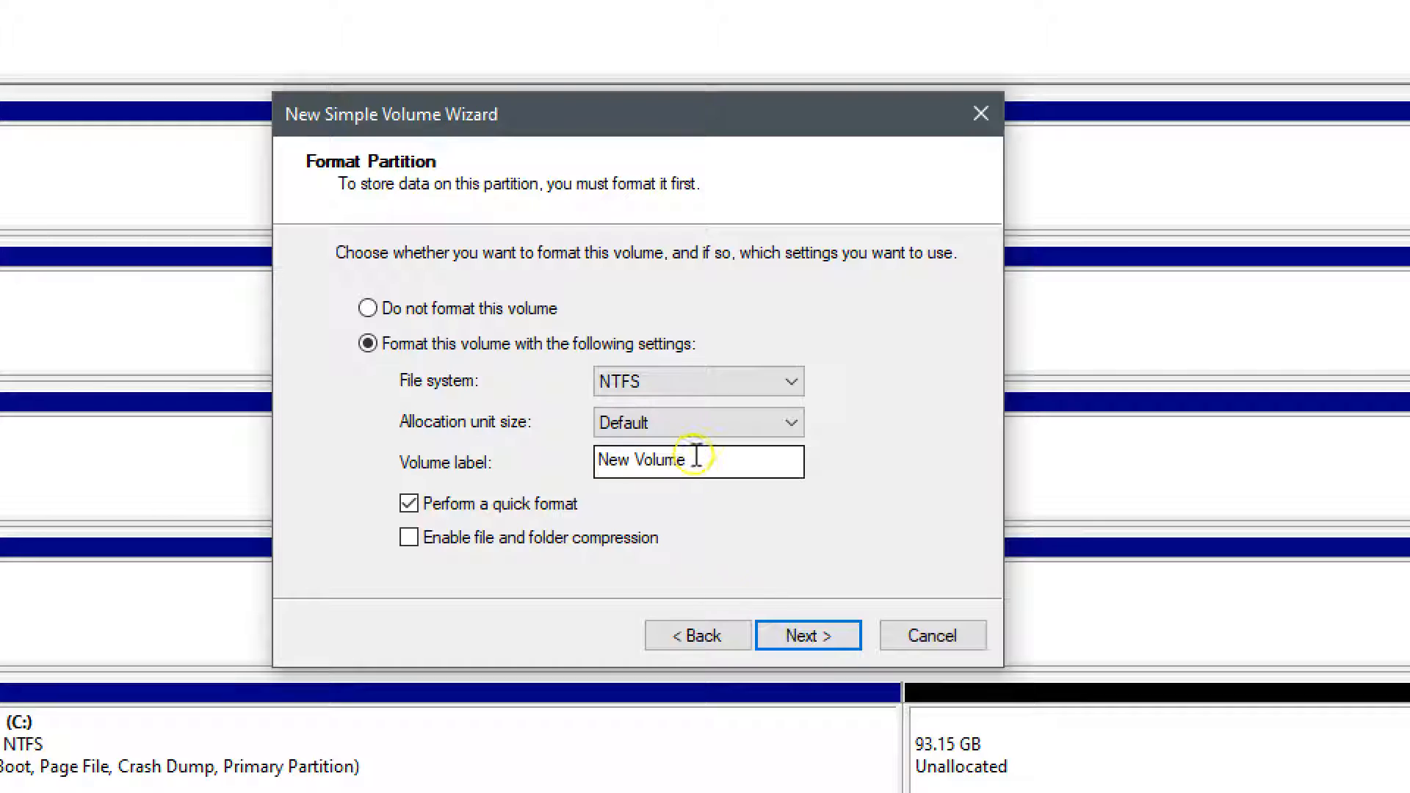
{"action": "left_click_drag", "start_coordinate": [699, 460], "coordinate": [587, 469]}
{"action": "type", "text": "W11"}
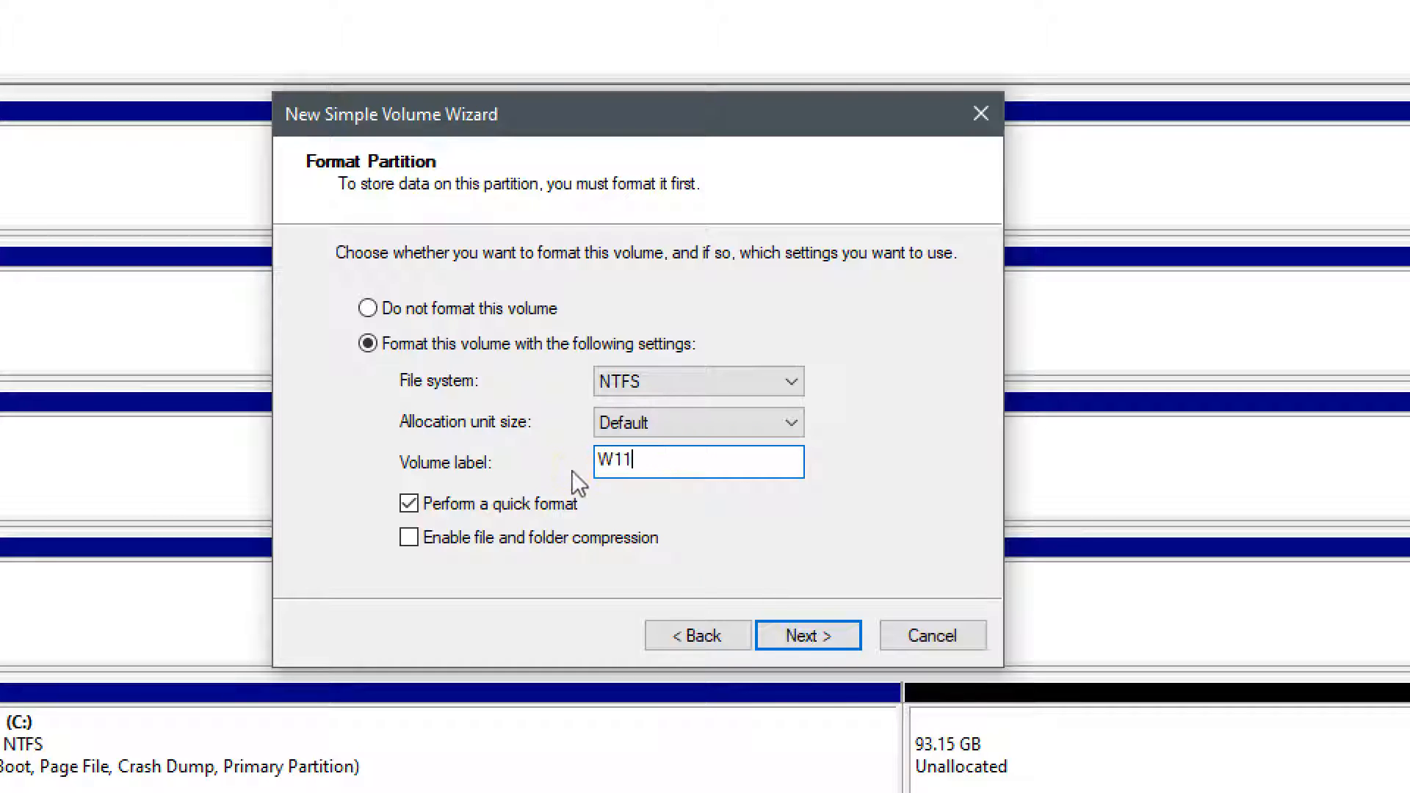
{"action": "type", "text": "_Install"}
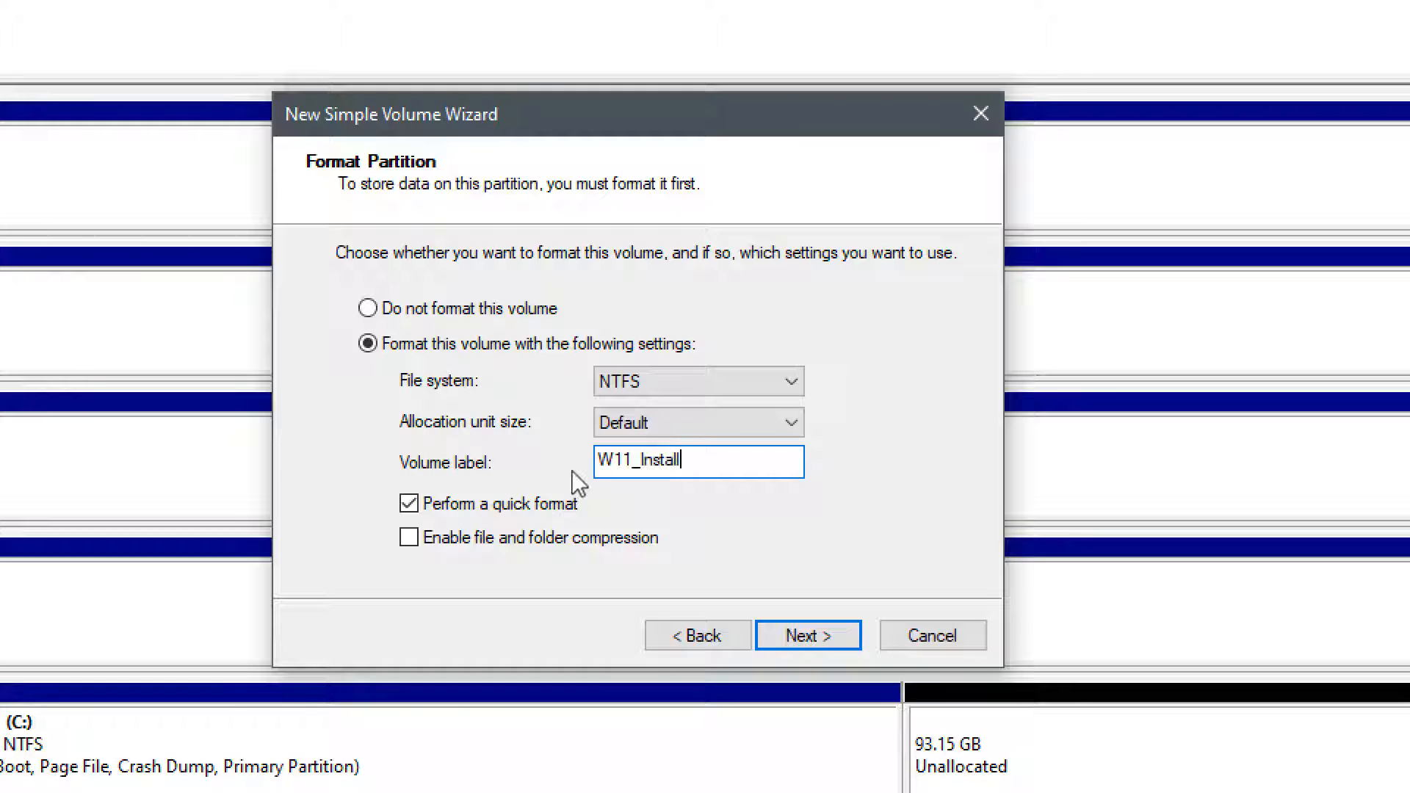
{"action": "left_click", "coordinate": [778, 645]}
{"action": "left_click", "coordinate": [784, 642]}
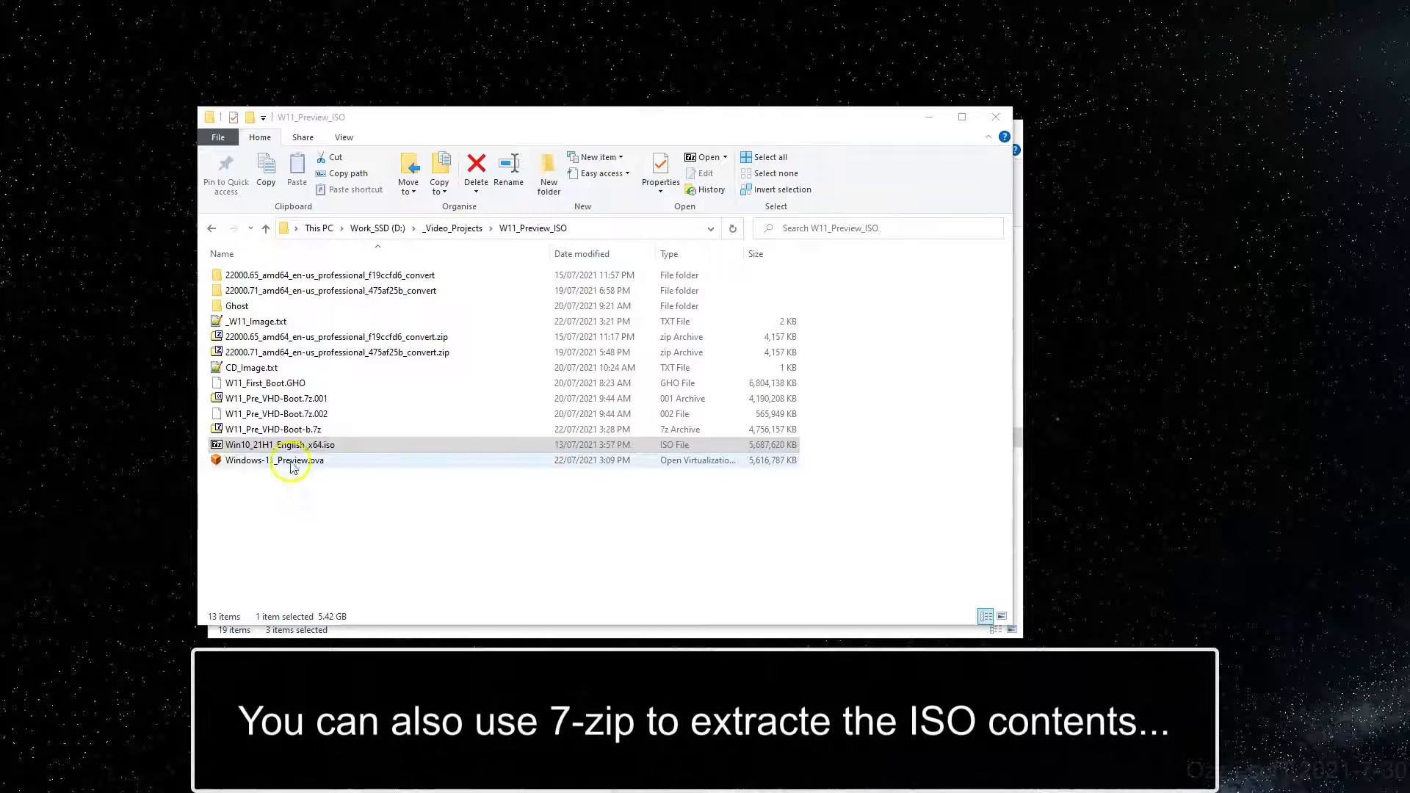
Step: Mount the Win10_21H1 ISO under a drive letter
{"action": "left_click", "coordinate": [222, 448]}
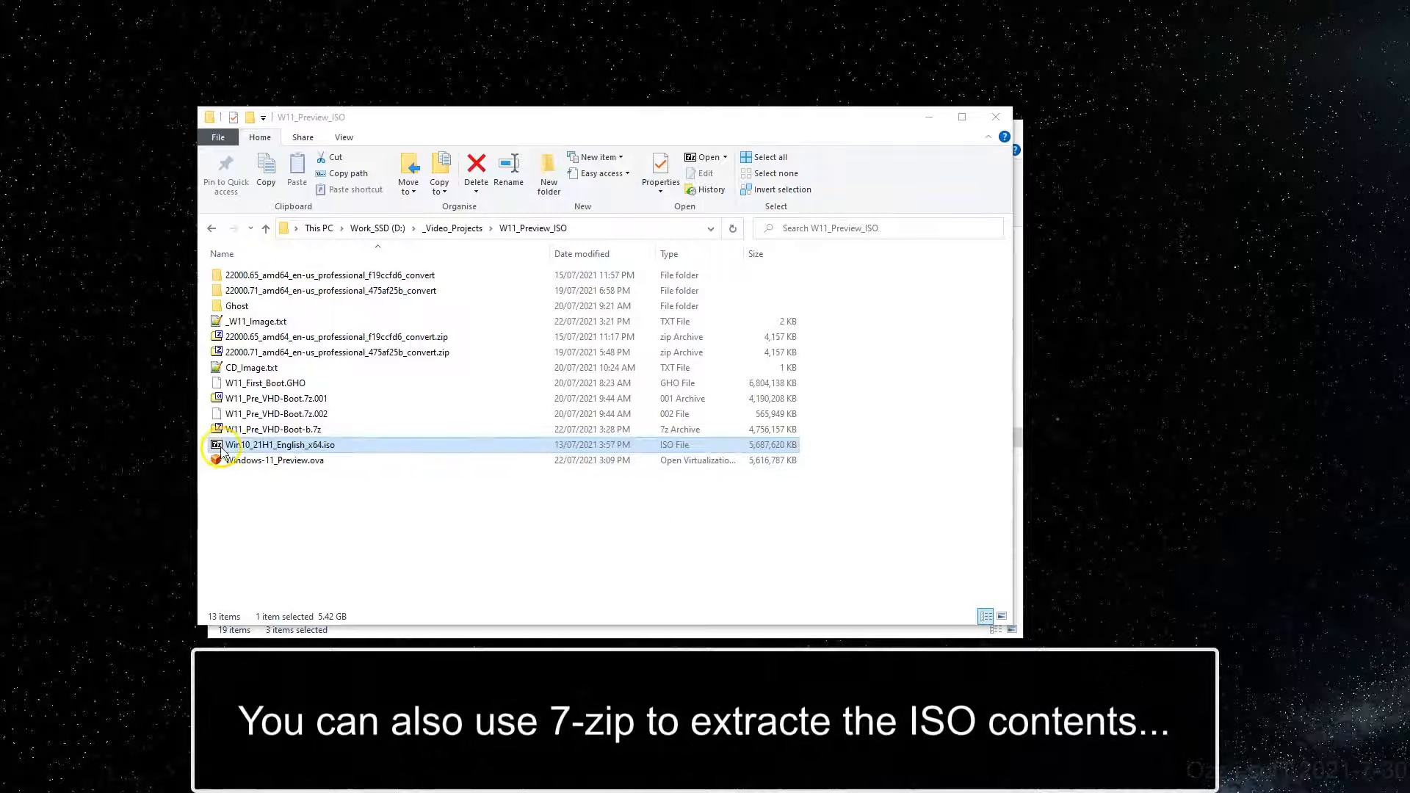
{"action": "left_click_drag", "start_coordinate": [355, 130], "coordinate": [678, 143]}
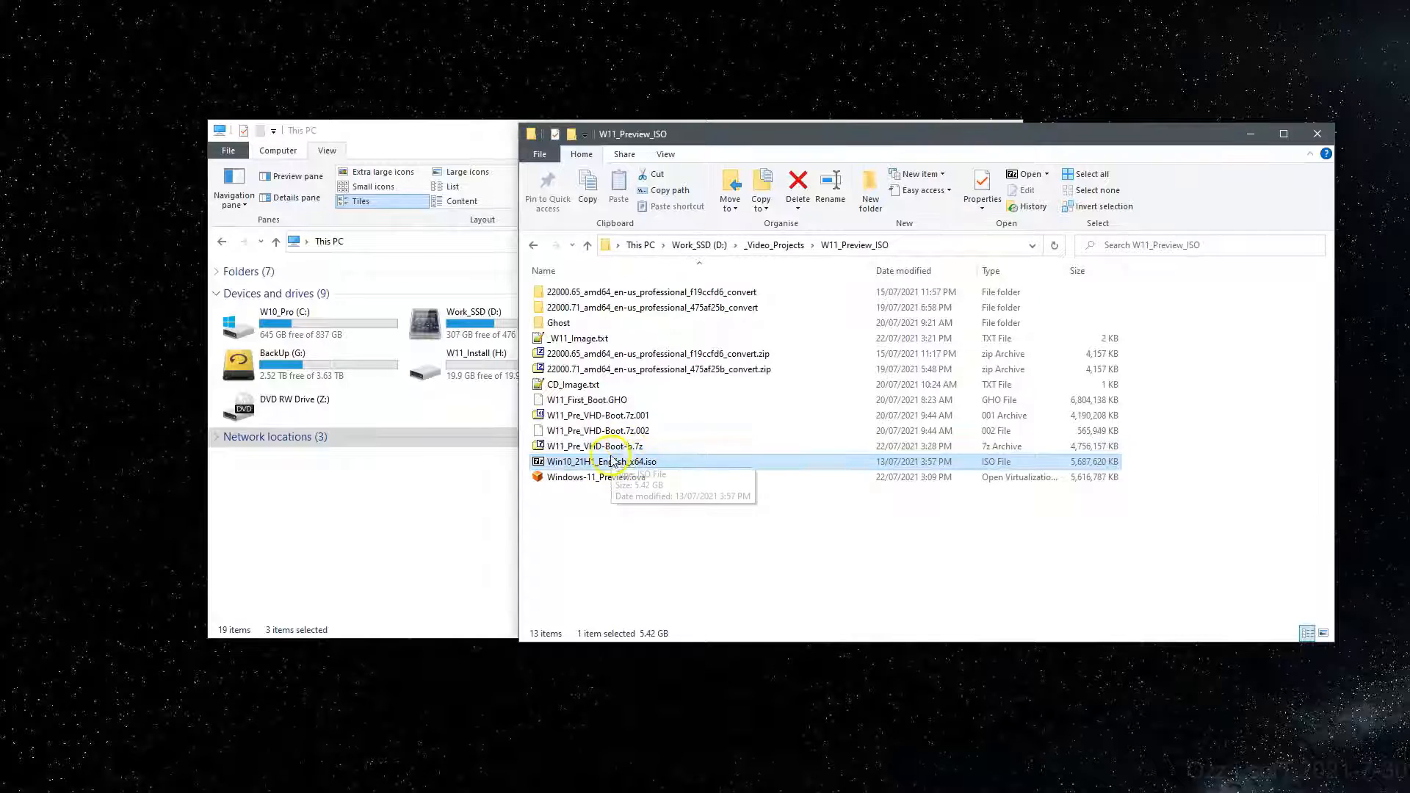
{"action": "right_click", "coordinate": [607, 461]}
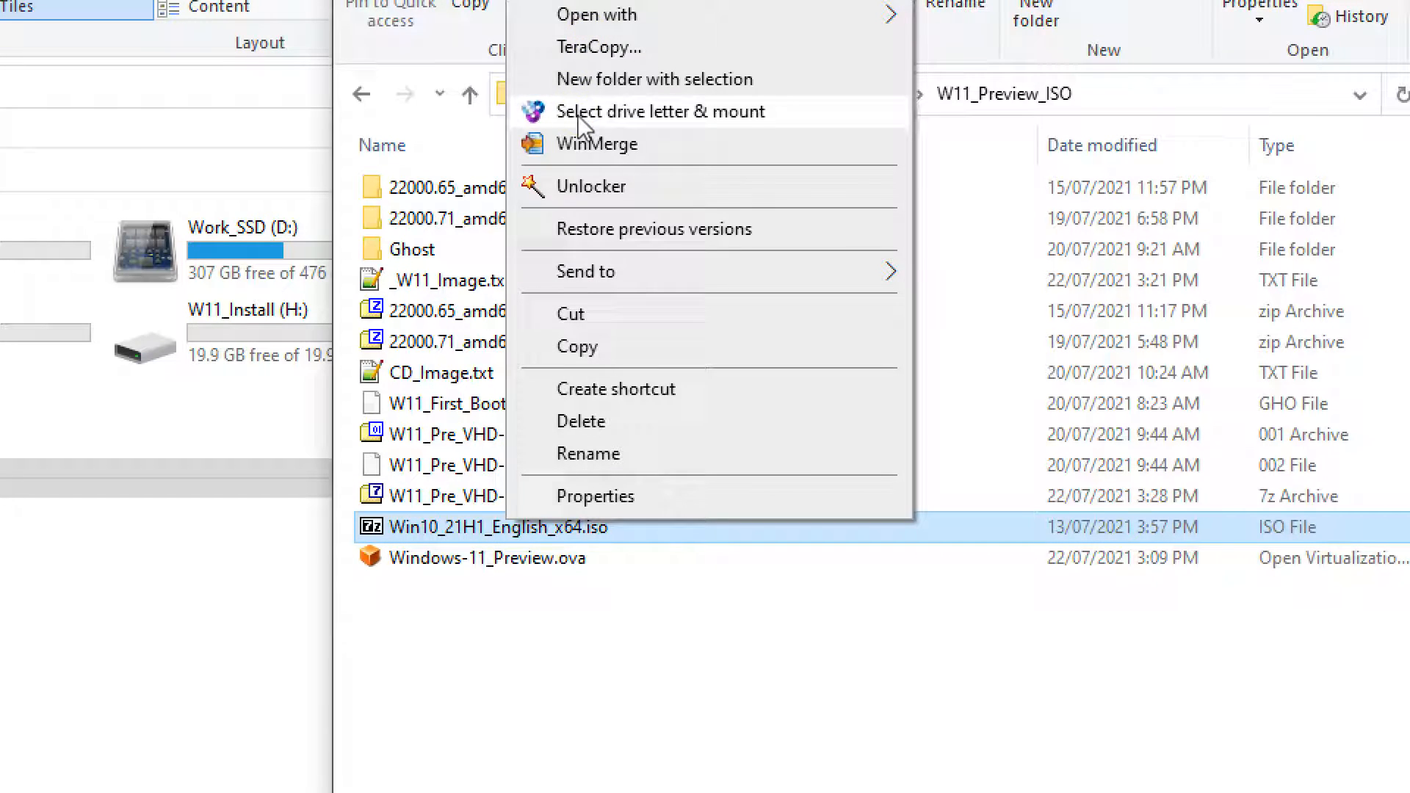
{"action": "left_click", "coordinate": [580, 116]}
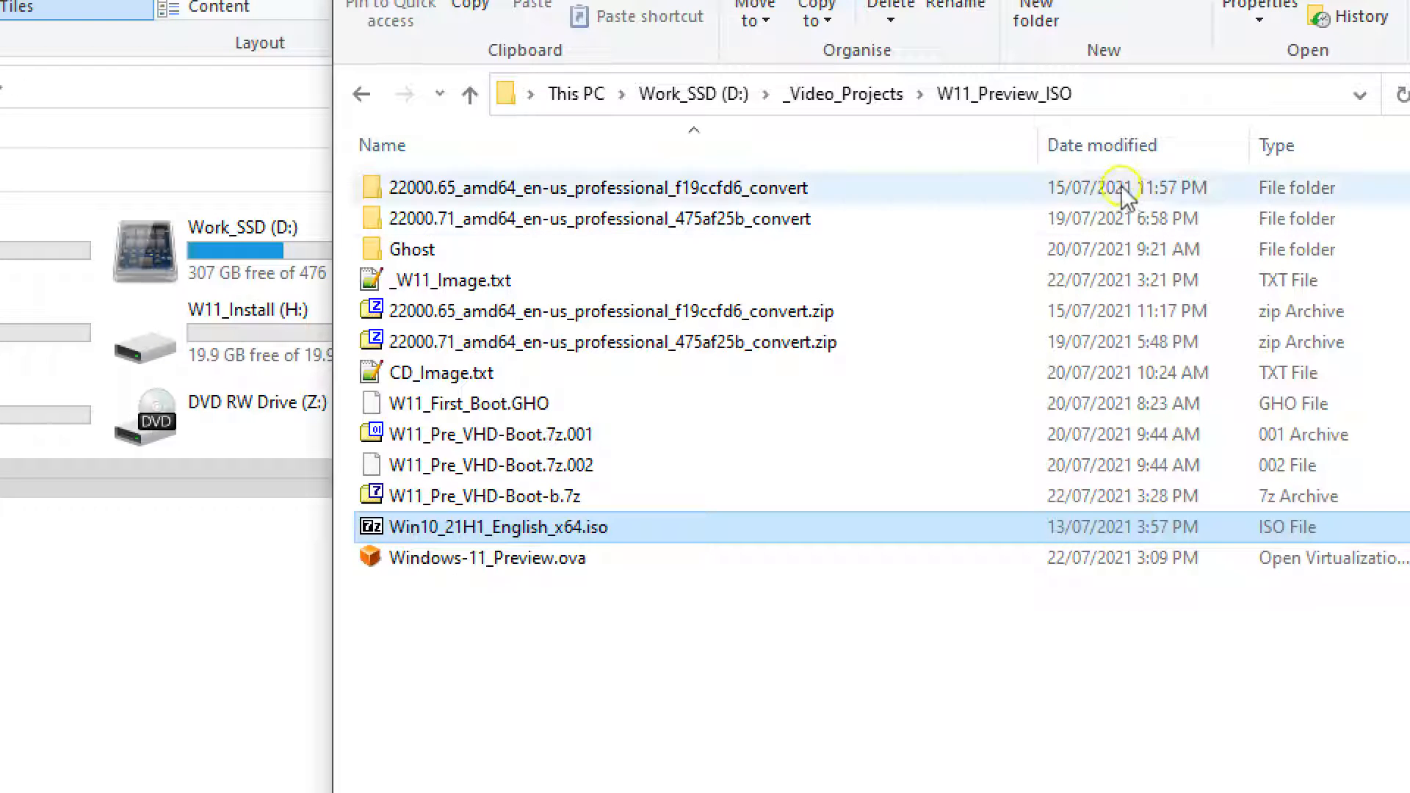
Step: Open the mounted CD Drive (S:) from This PC
{"action": "left_click", "coordinate": [148, 13]}
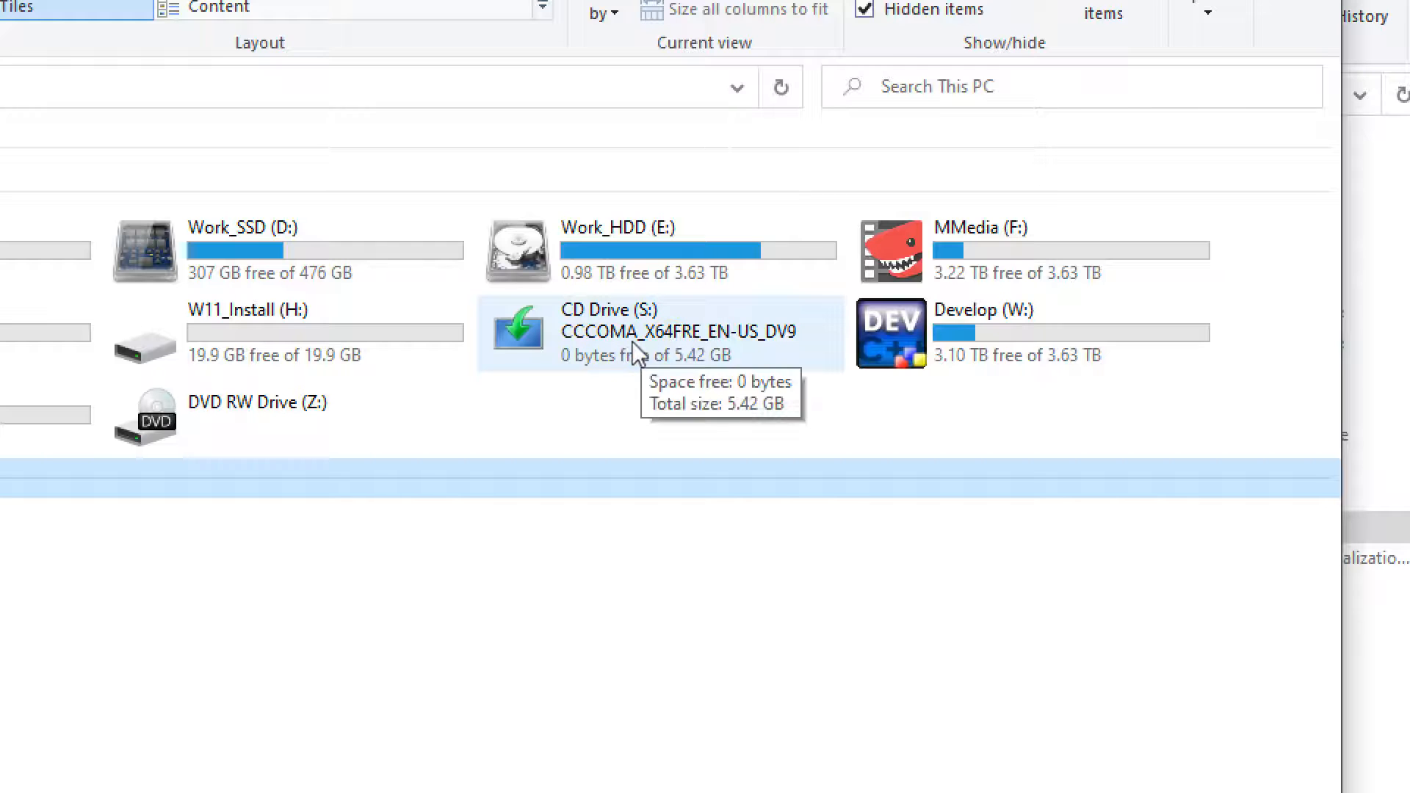
{"action": "right_click", "coordinate": [551, 341]}
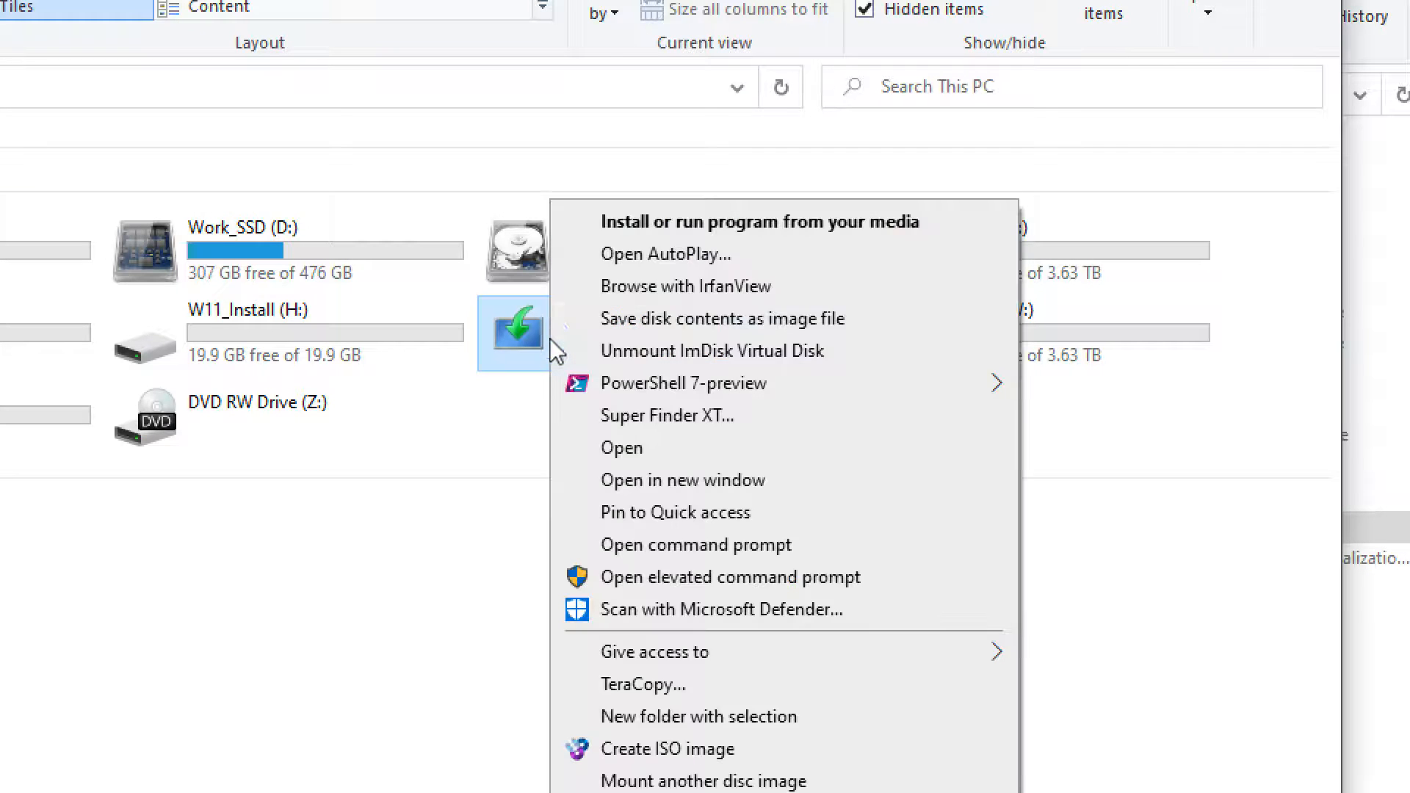
{"action": "left_click", "coordinate": [705, 450]}
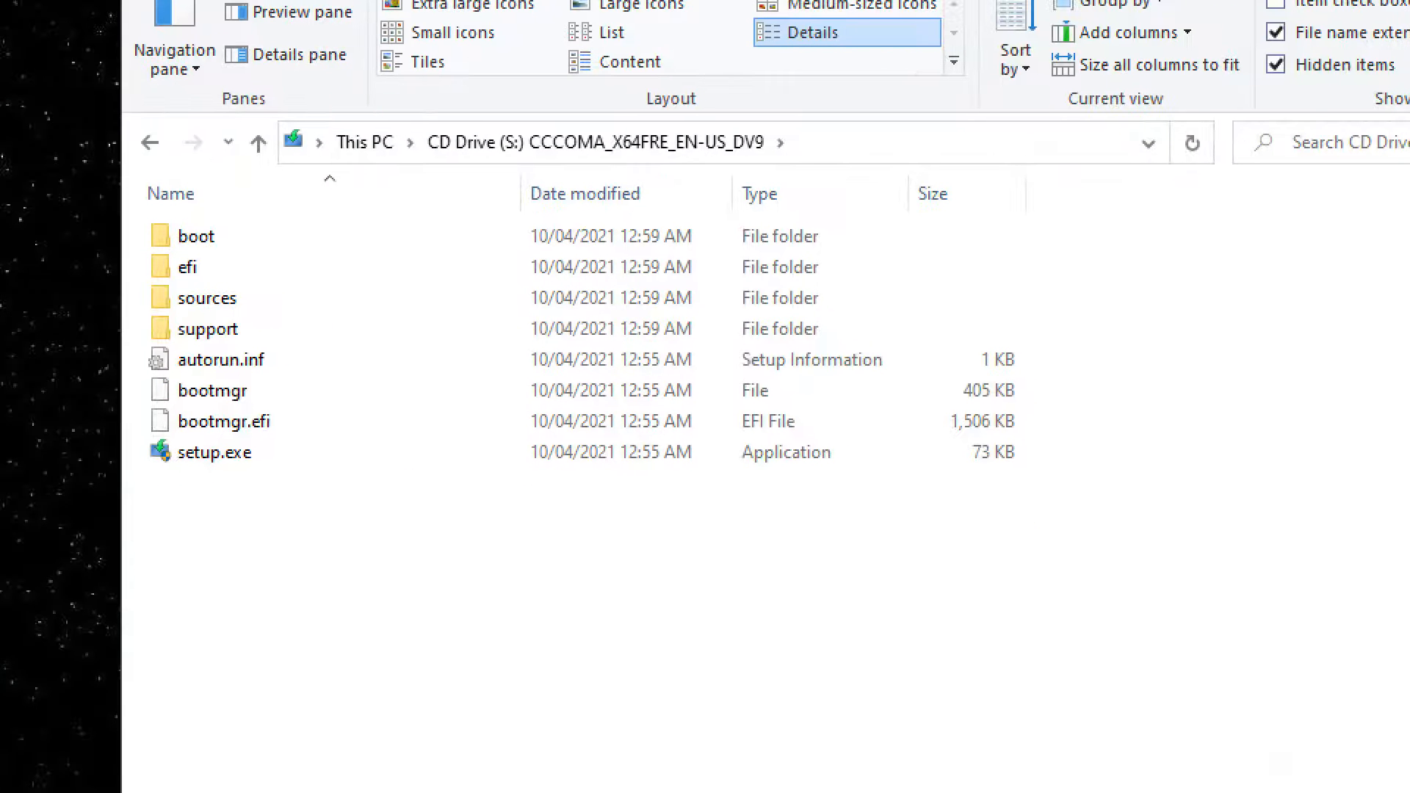
Step: Copy all eight items from the mounted ISO
{"action": "left_click_drag", "start_coordinate": [363, 497], "coordinate": [173, 239]}
{"action": "right_click", "coordinate": [174, 232]}
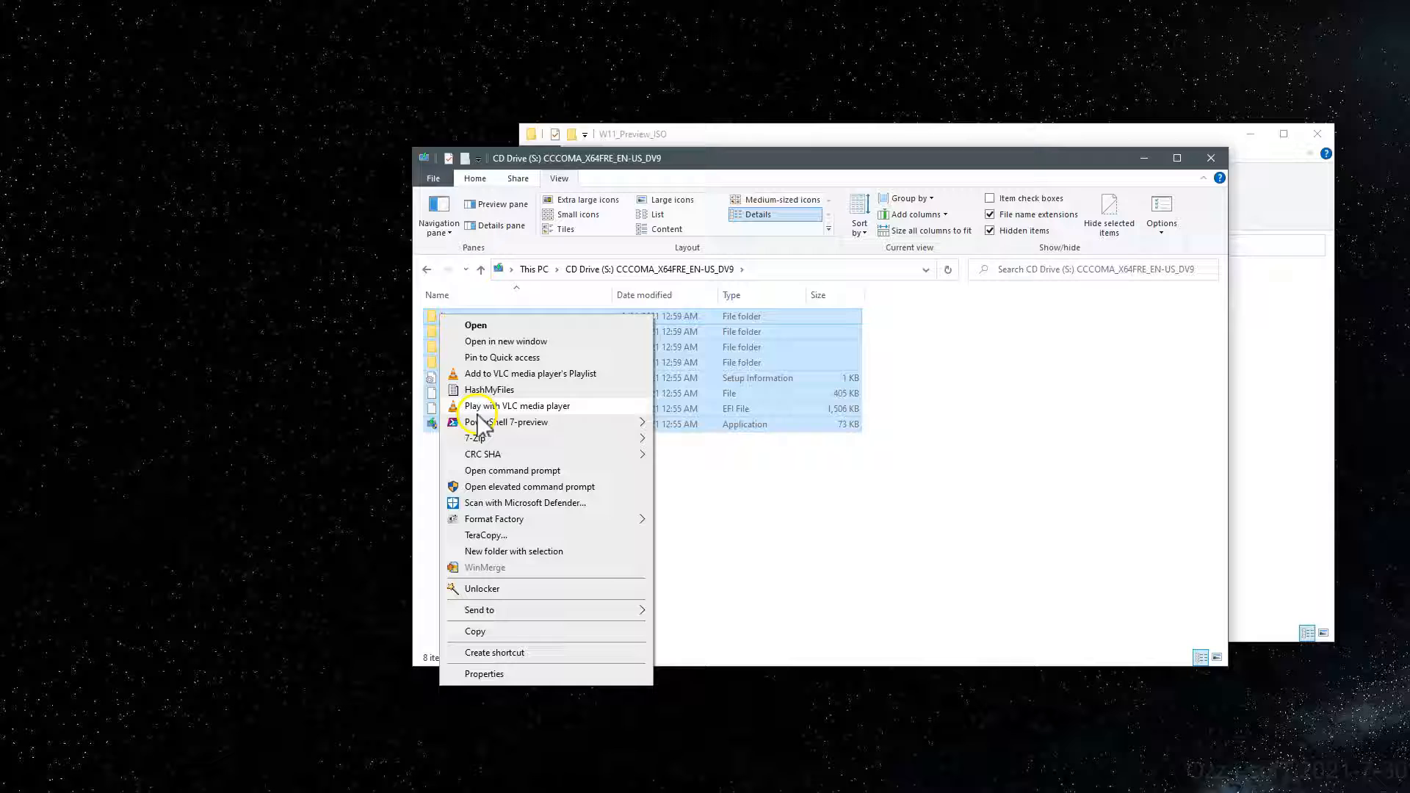
{"action": "left_click", "coordinate": [518, 632]}
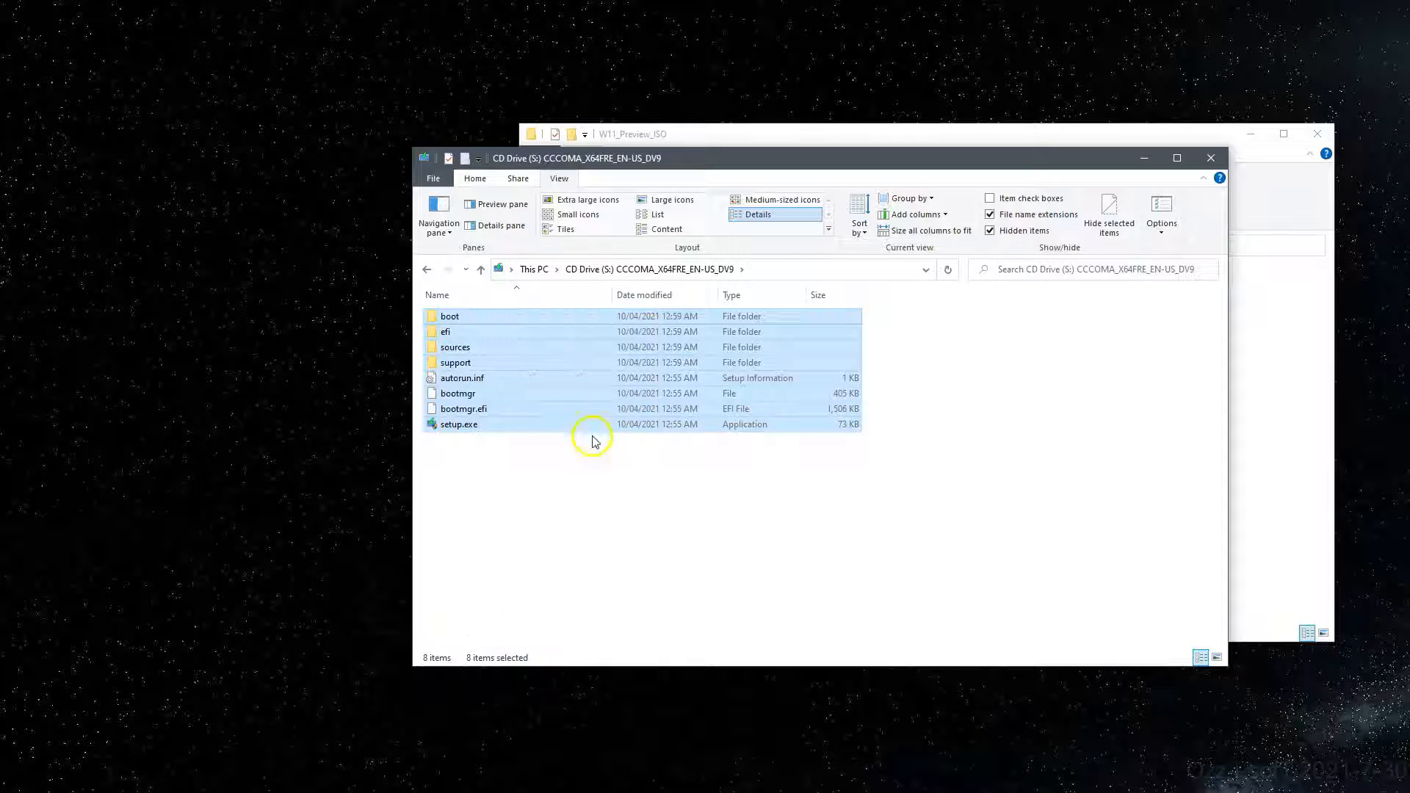
Step: Paste the copied installer files into the W11_Install (H:) drive
{"action": "left_click", "coordinate": [688, 134]}
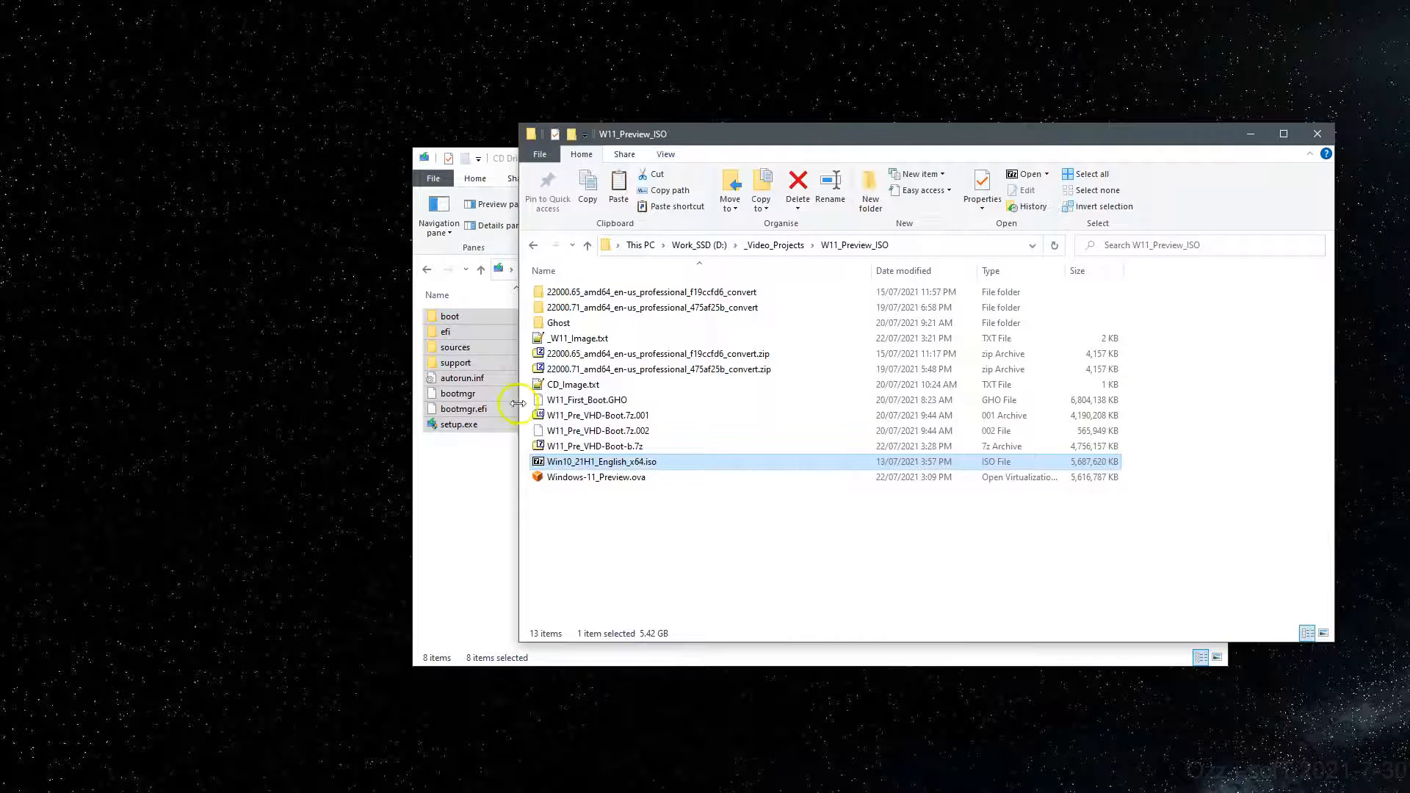
{"action": "left_click", "coordinate": [472, 455]}
{"action": "left_click", "coordinate": [534, 270]}
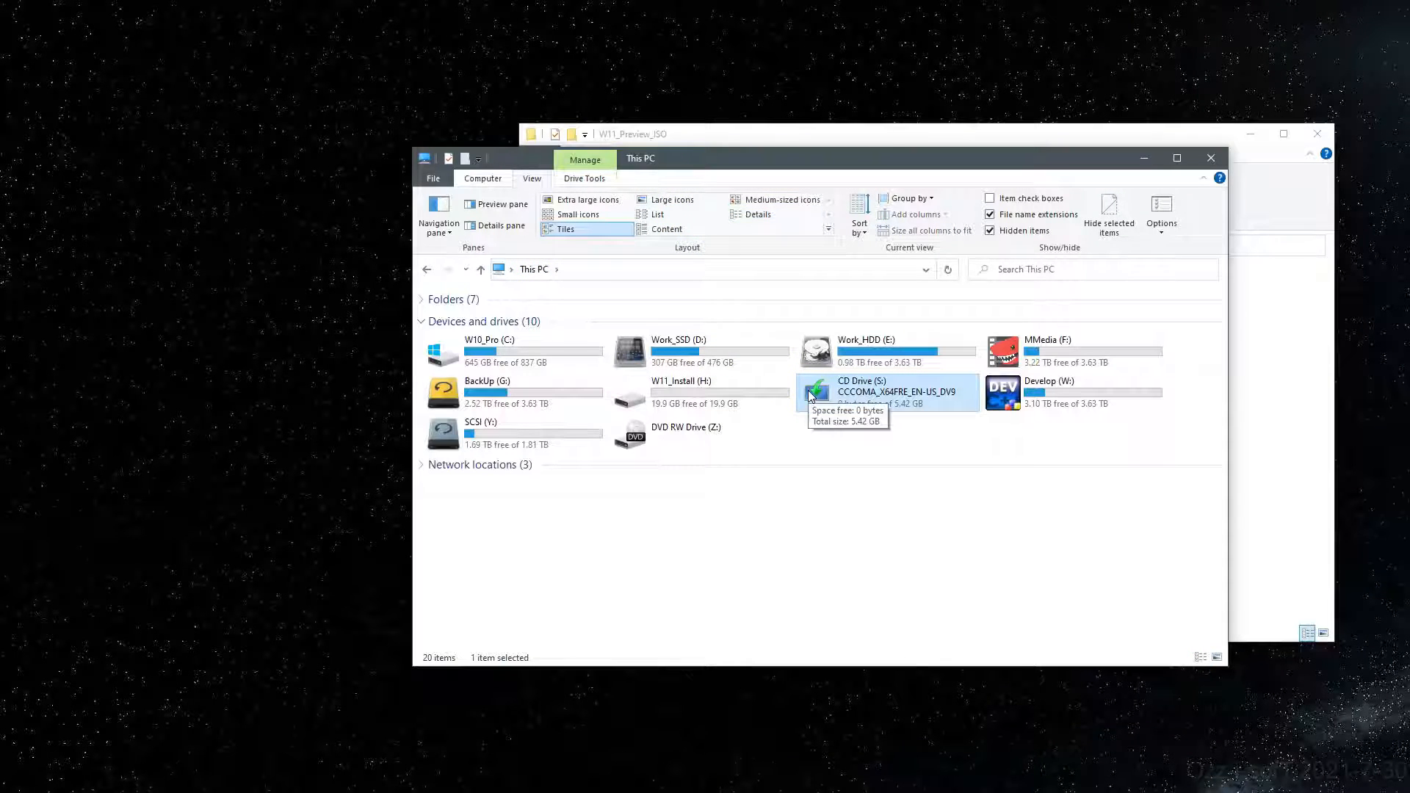
{"action": "double_click", "coordinate": [674, 395]}
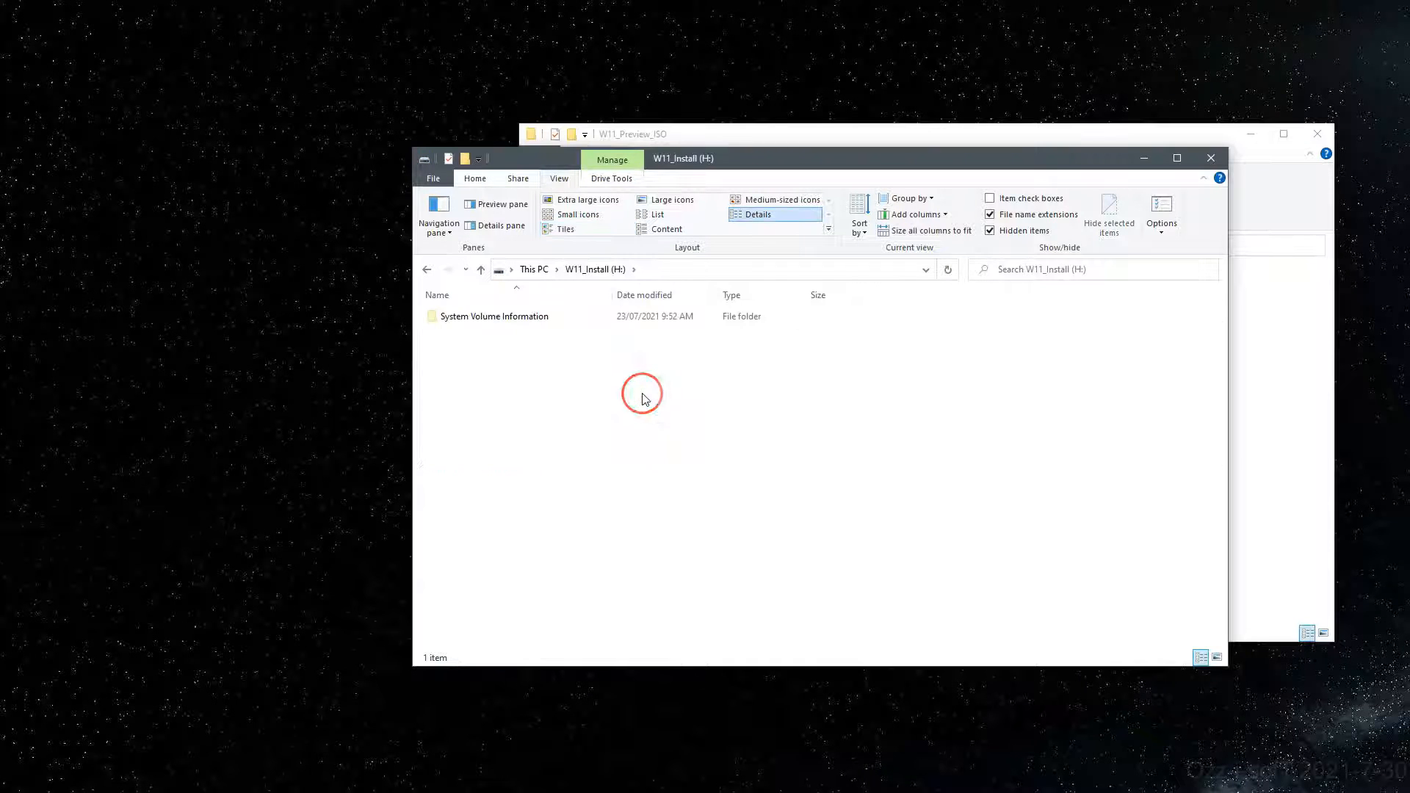
{"action": "right_click", "coordinate": [643, 395]}
{"action": "left_click", "coordinate": [697, 498]}
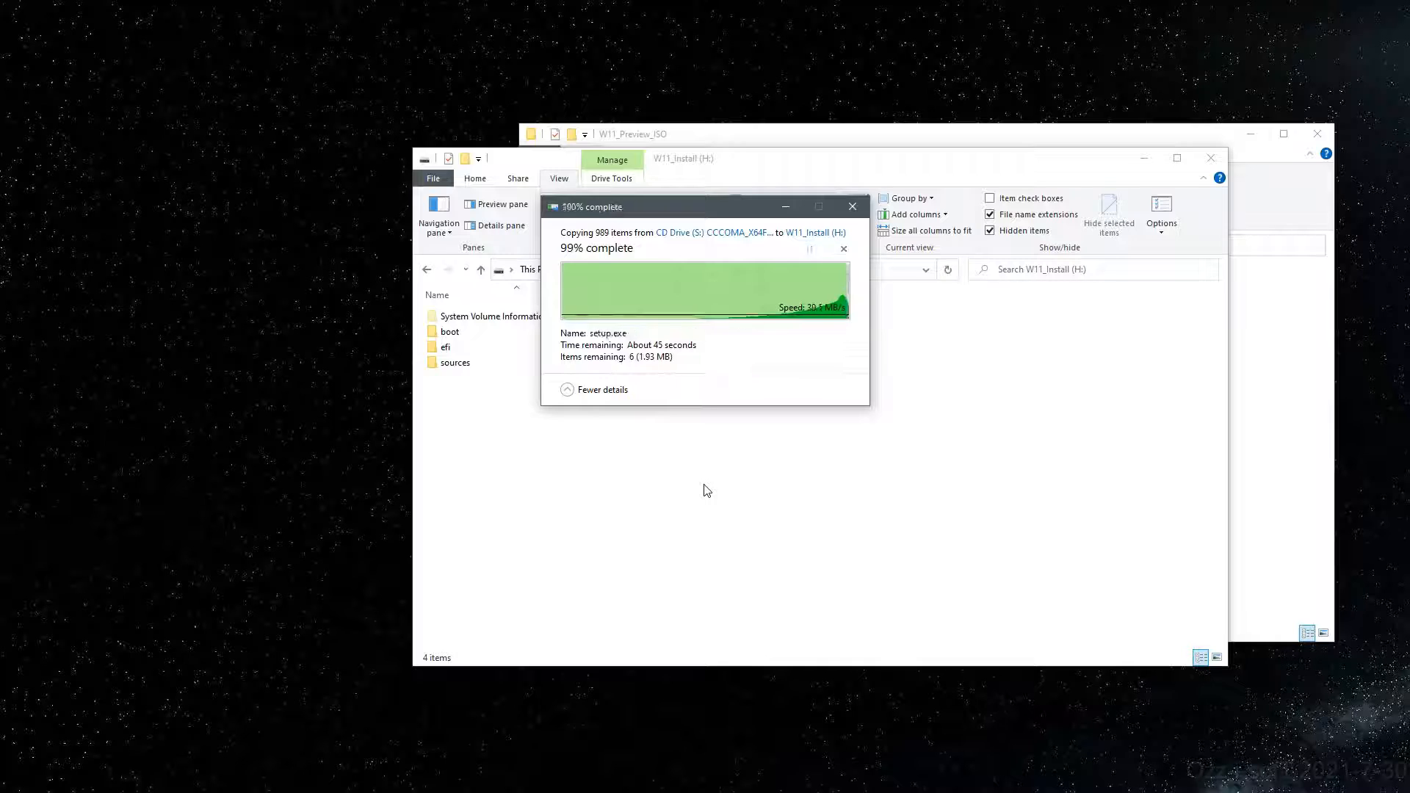
{"action": "left_click", "coordinate": [704, 490]}
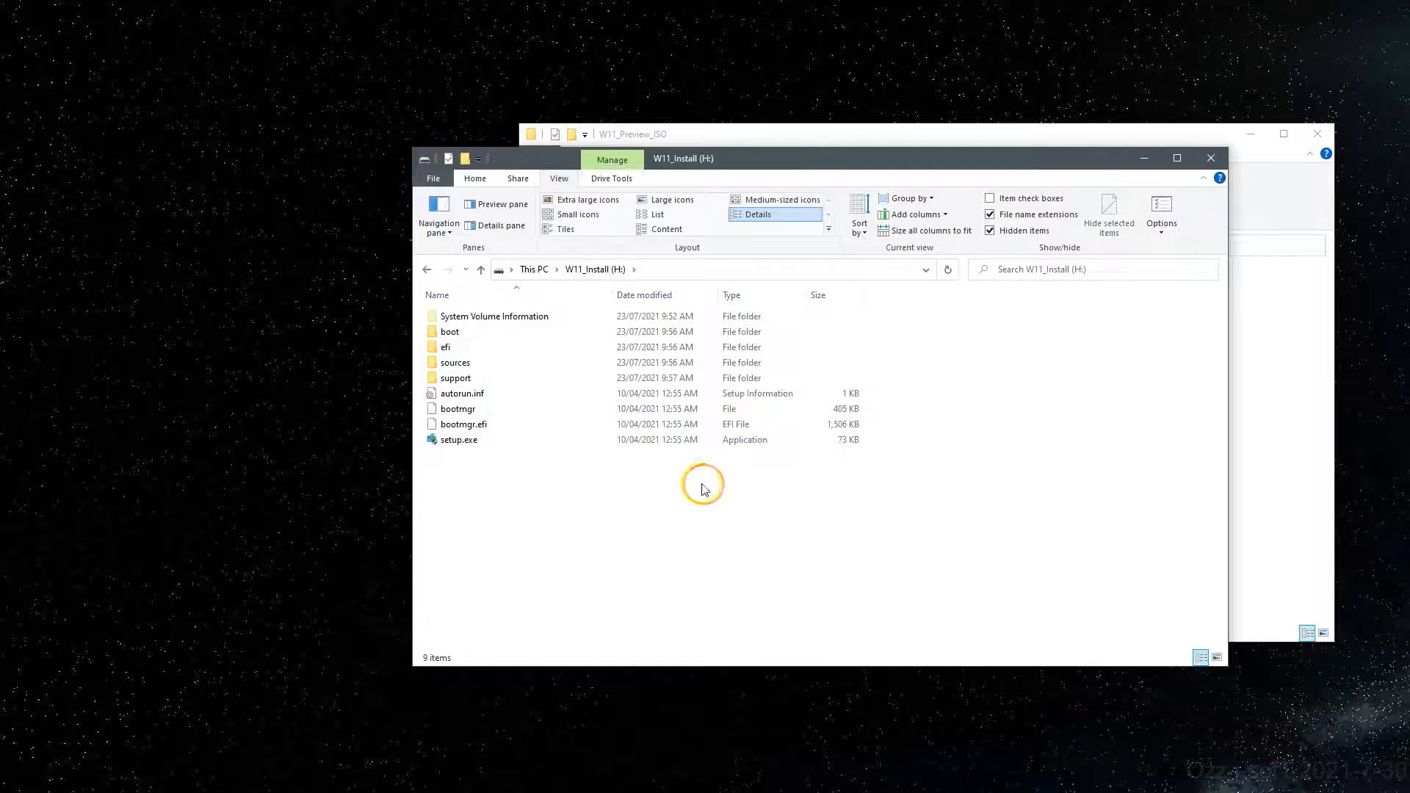
Step: Locate install.wim in the sources folder
{"action": "left_click", "coordinate": [432, 365]}
{"action": "double_click", "coordinate": [433, 365]}
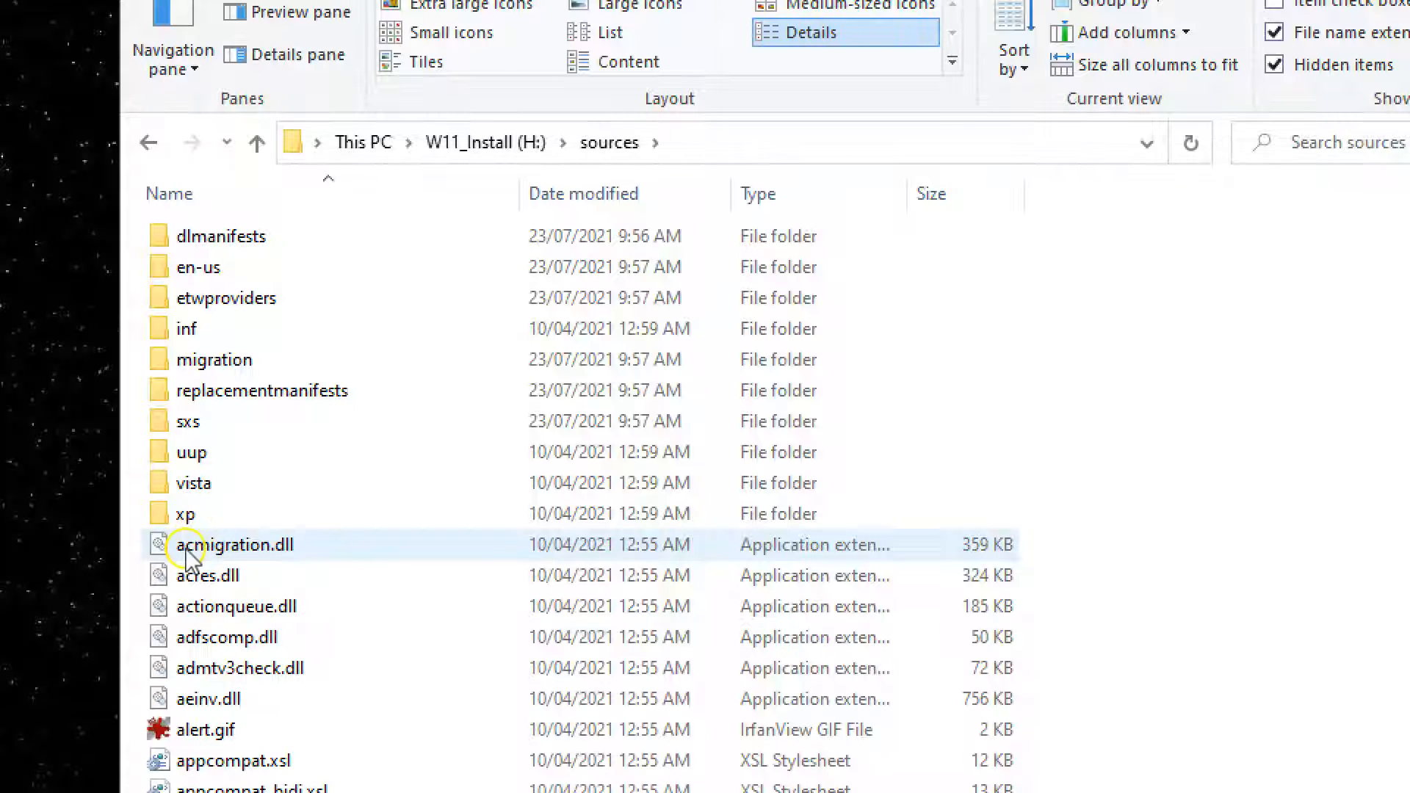
{"action": "left_click", "coordinate": [445, 473]}
{"action": "type", "text": "ins"}
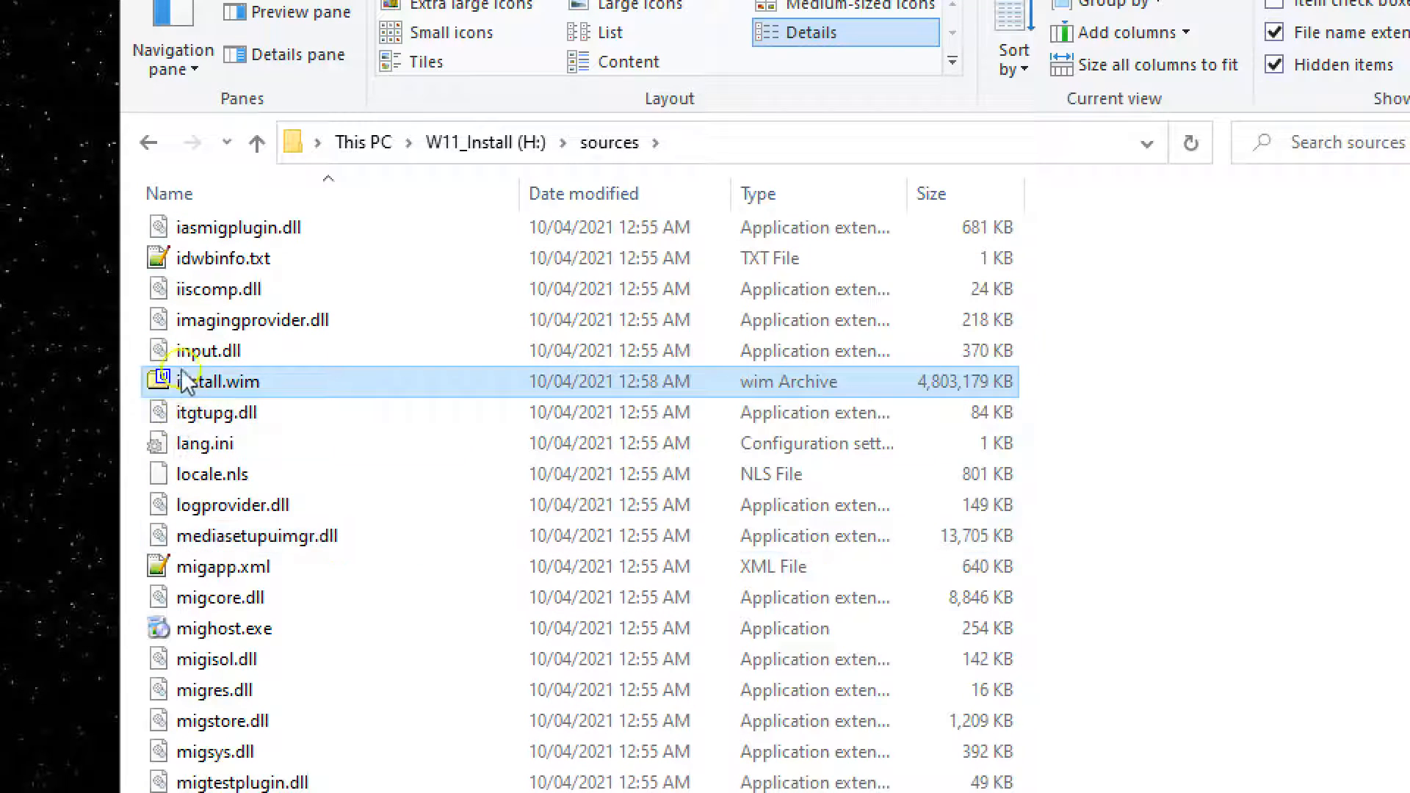
{"action": "left_click", "coordinate": [266, 376]}
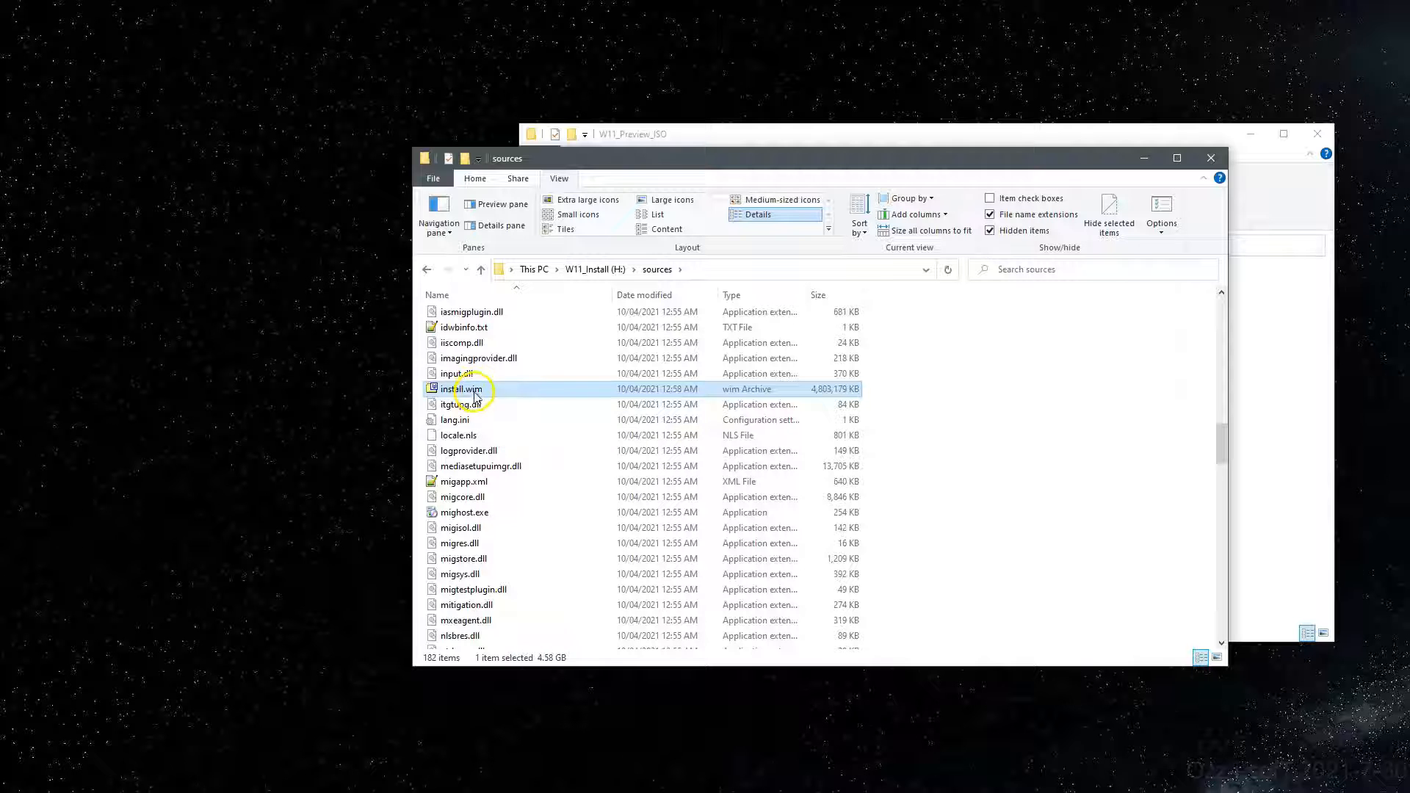
Step: Eject the mounted disc drive from This PC and bring the W11_Preview_ISO window forward
{"action": "left_click", "coordinate": [540, 277]}
{"action": "right_click", "coordinate": [809, 400]}
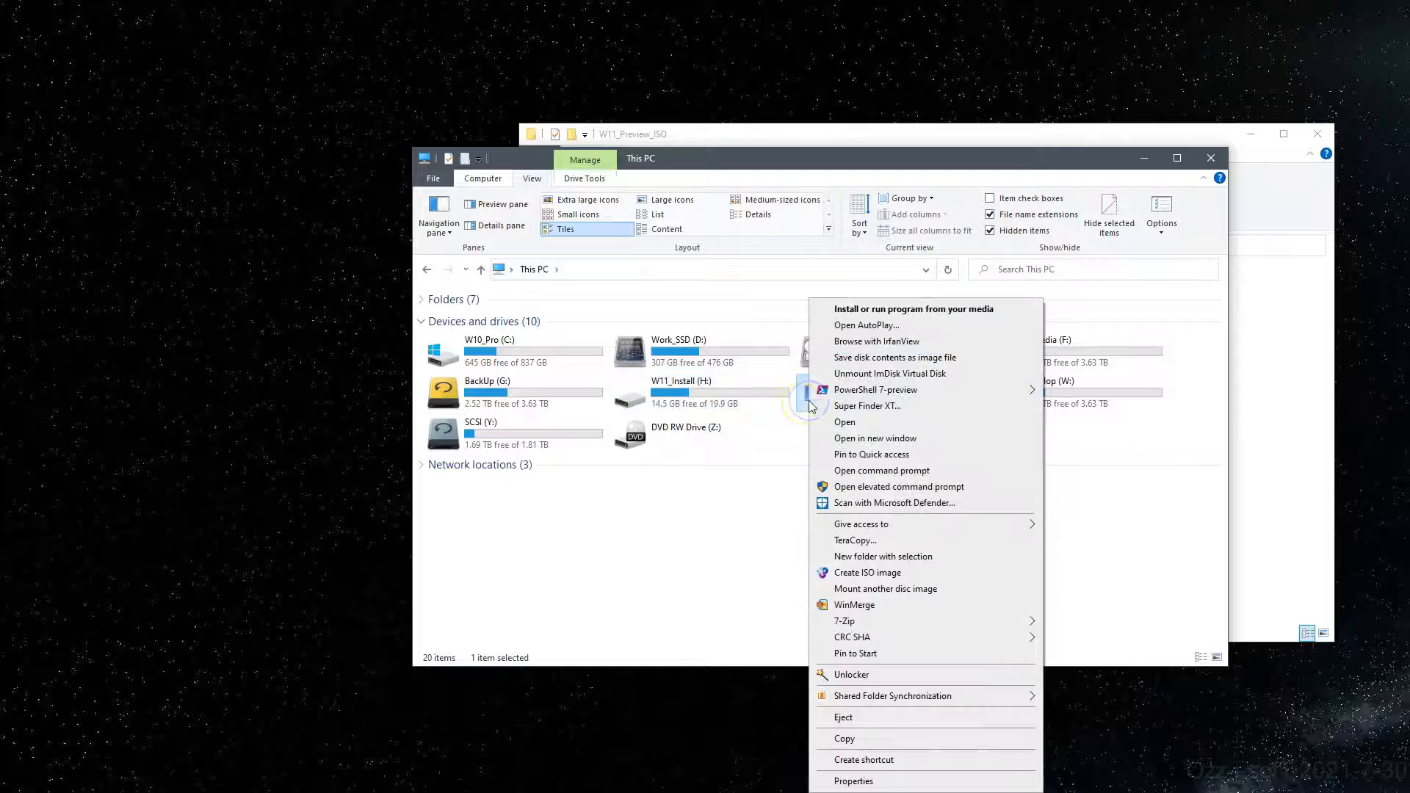
{"action": "left_click", "coordinate": [881, 717]}
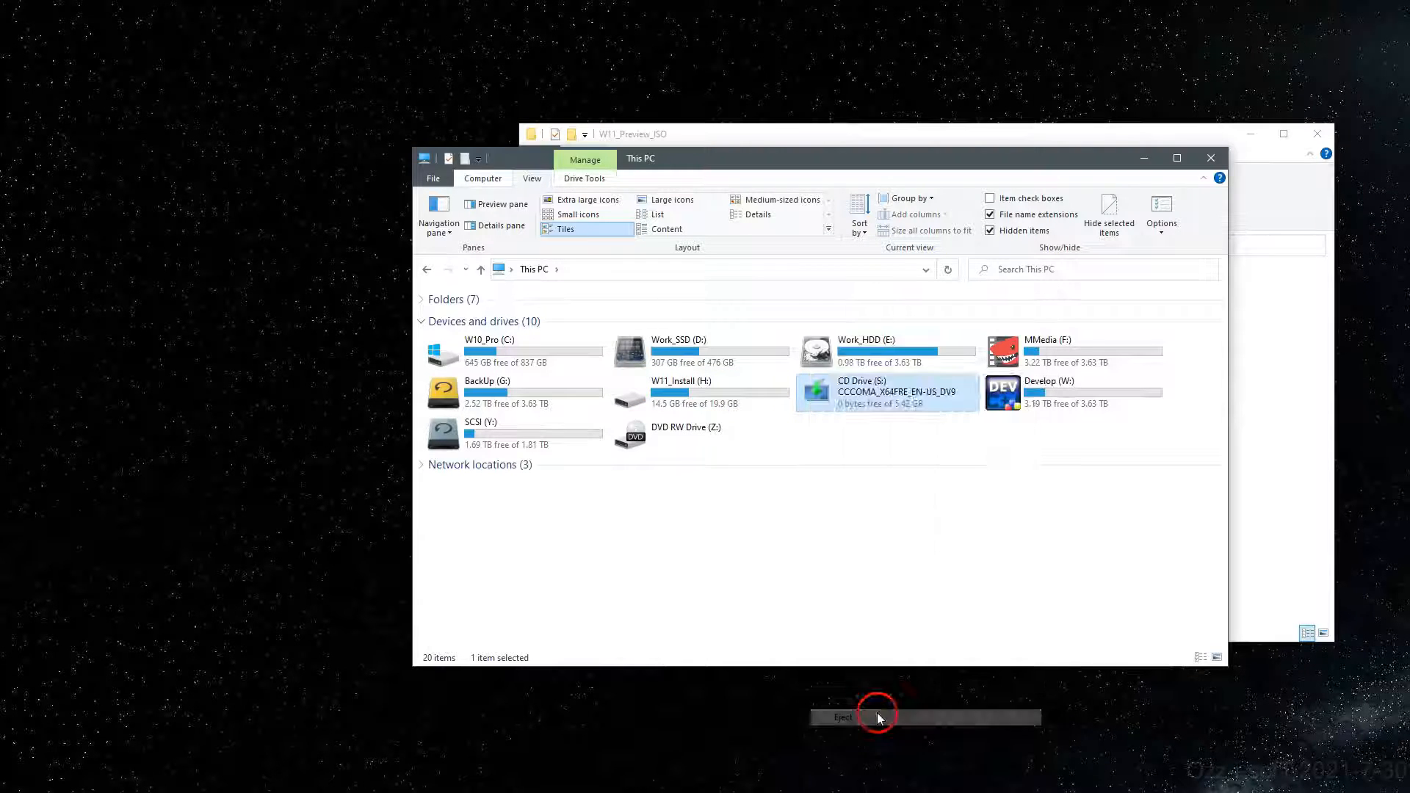
{"action": "left_click", "coordinate": [781, 126]}
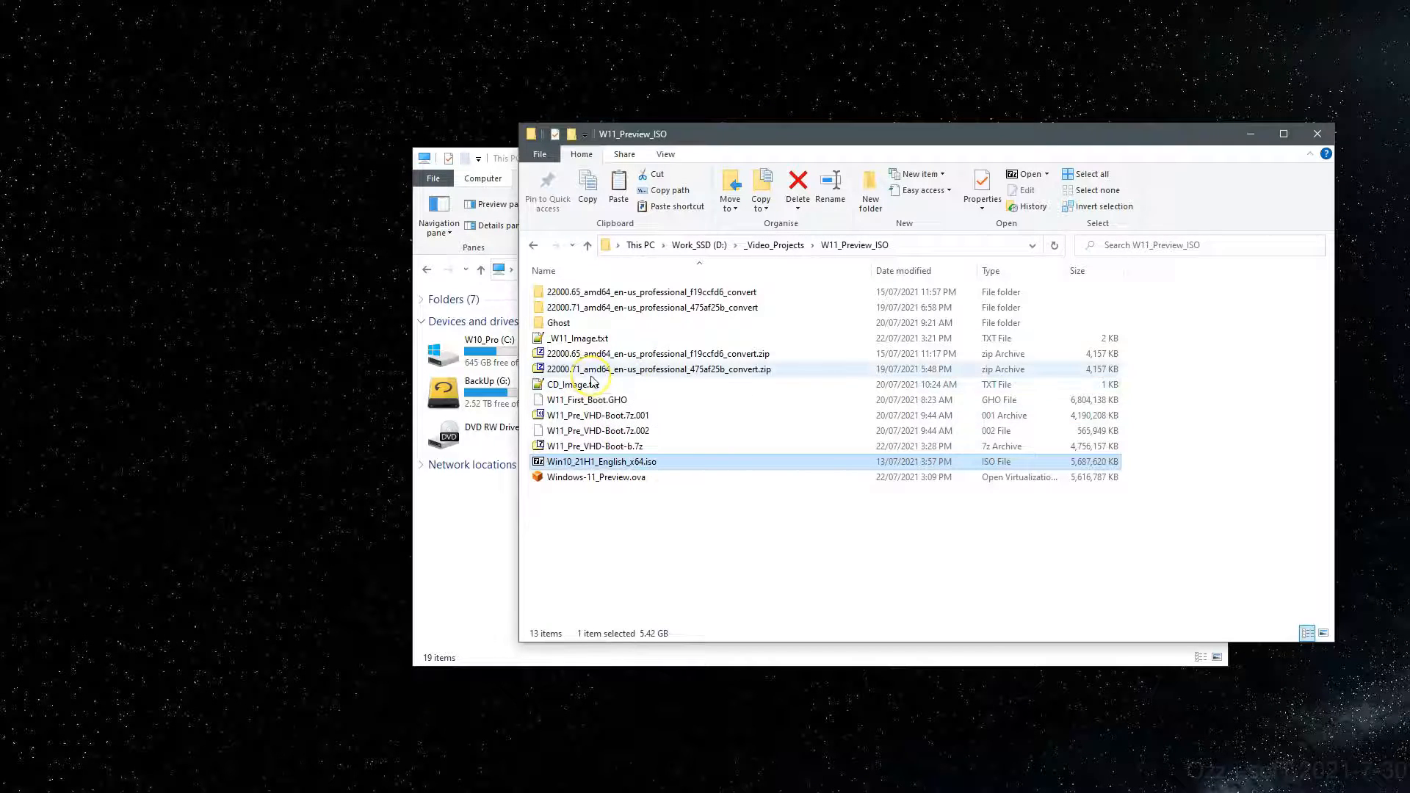
Step: Mount the Windows 11 ISO from the 22000.65 professional convert folder as drive S:
{"action": "double_click", "coordinate": [579, 294]}
{"action": "left_click", "coordinate": [588, 339]}
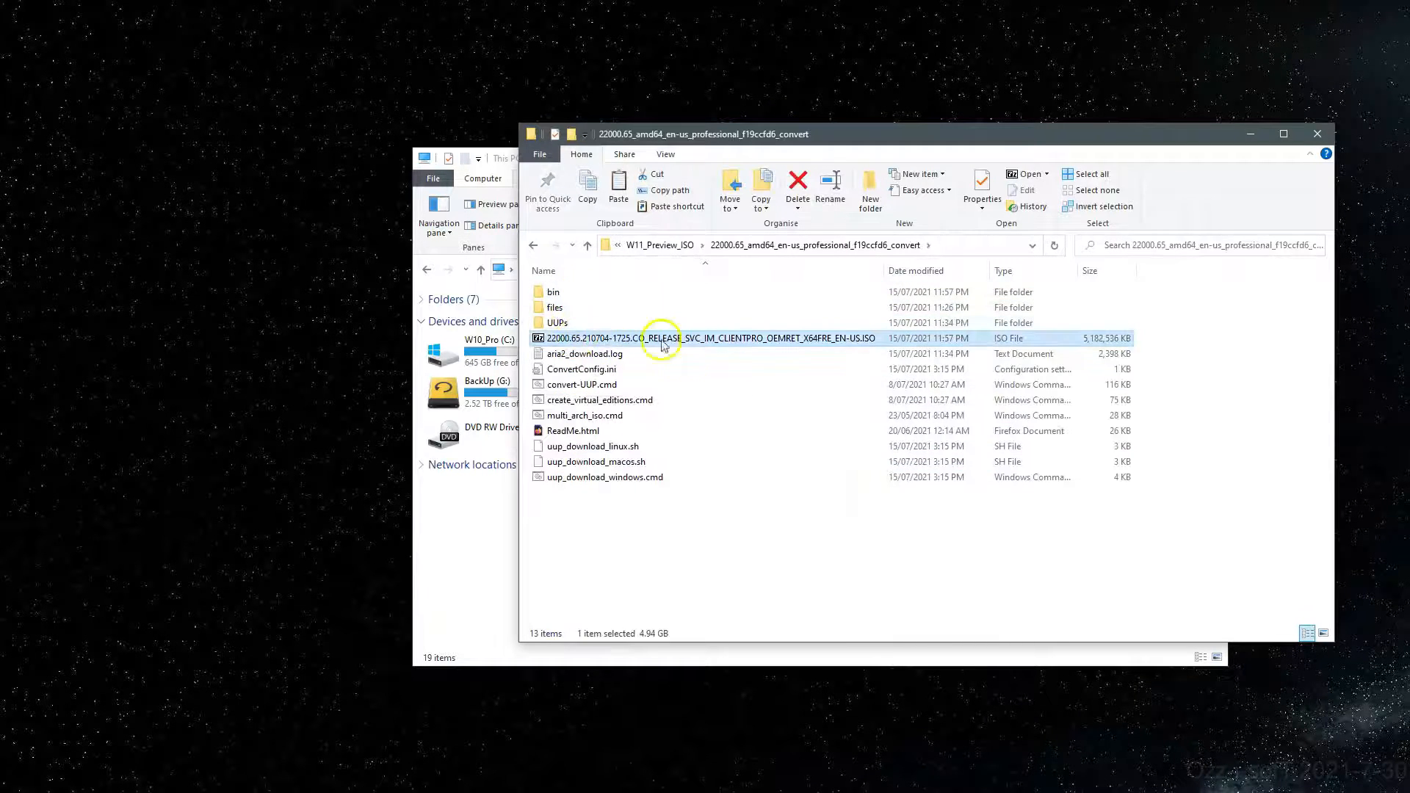
{"action": "right_click", "coordinate": [553, 344]}
{"action": "left_click", "coordinate": [604, 576]}
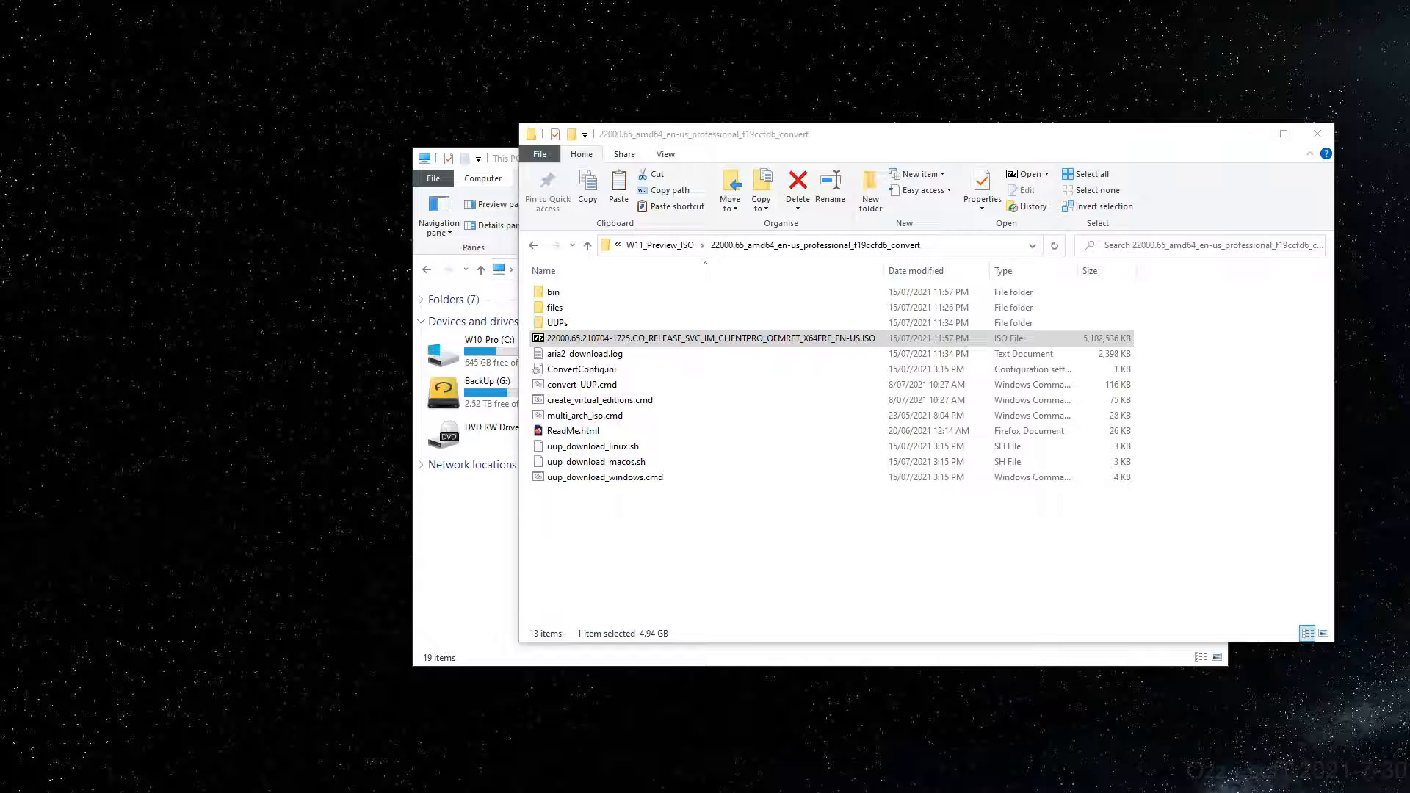
{"action": "left_click_drag", "start_coordinate": [903, 280], "coordinate": [718, 290]}
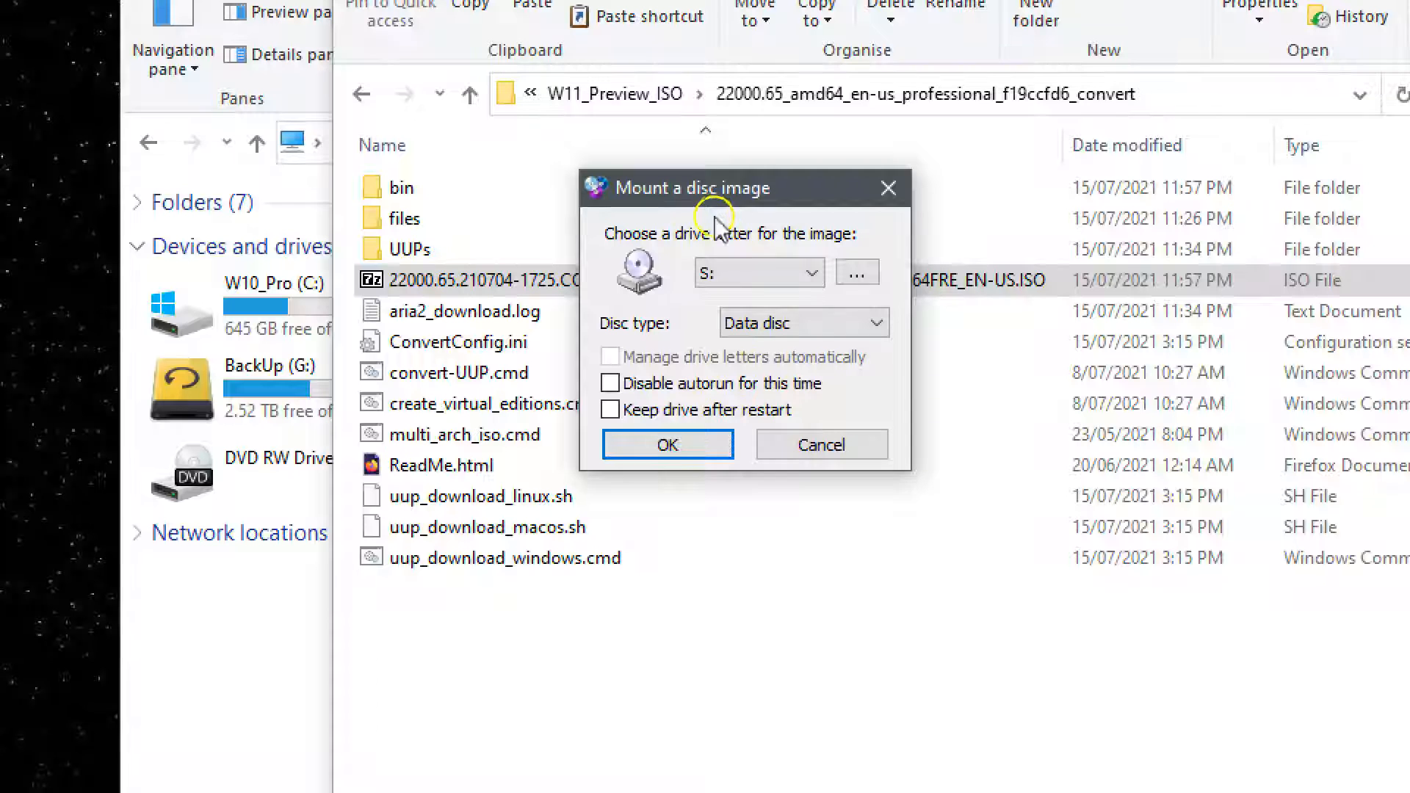
{"action": "left_click", "coordinate": [654, 451]}
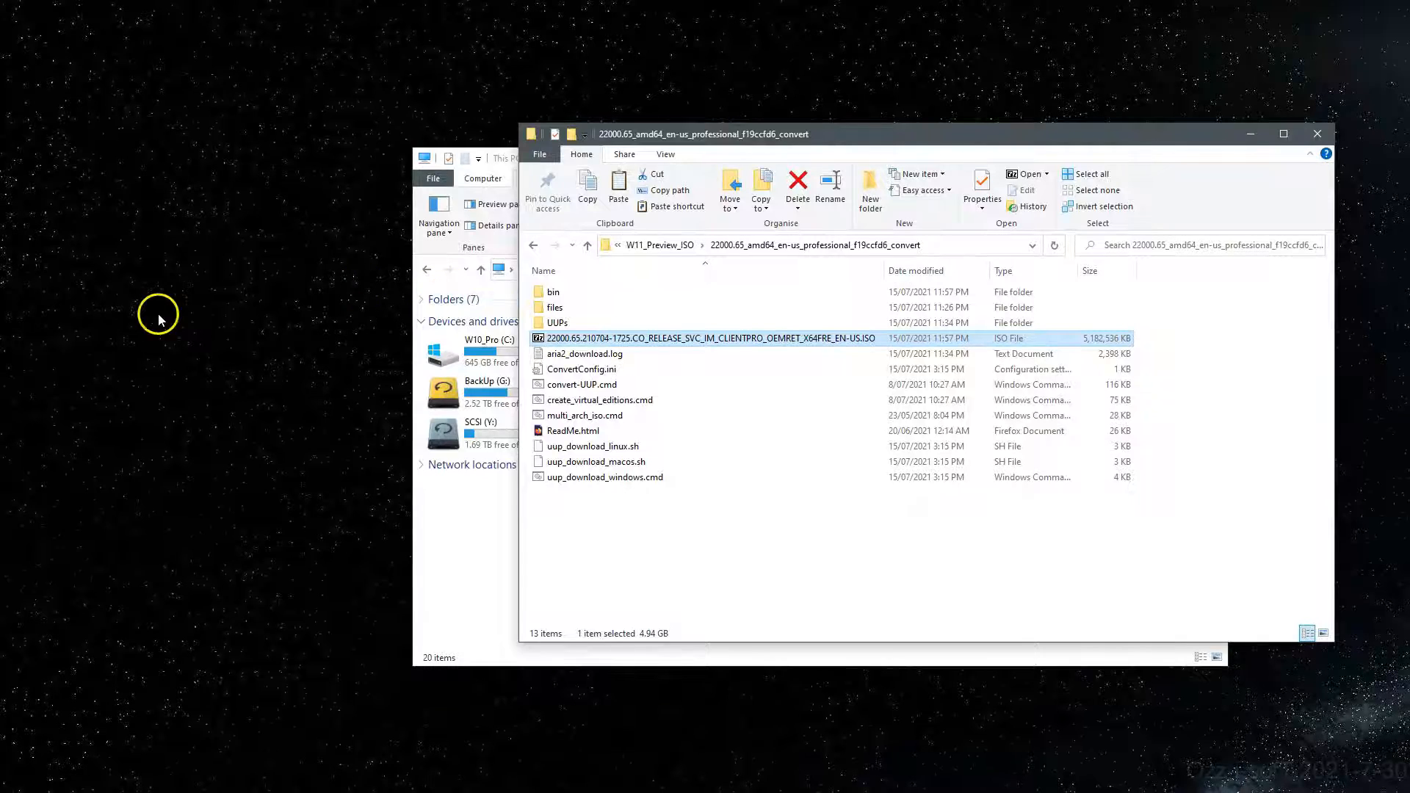
Step: Copy install.wim from S:\sources and return to This PC
{"action": "left_click", "coordinate": [484, 503]}
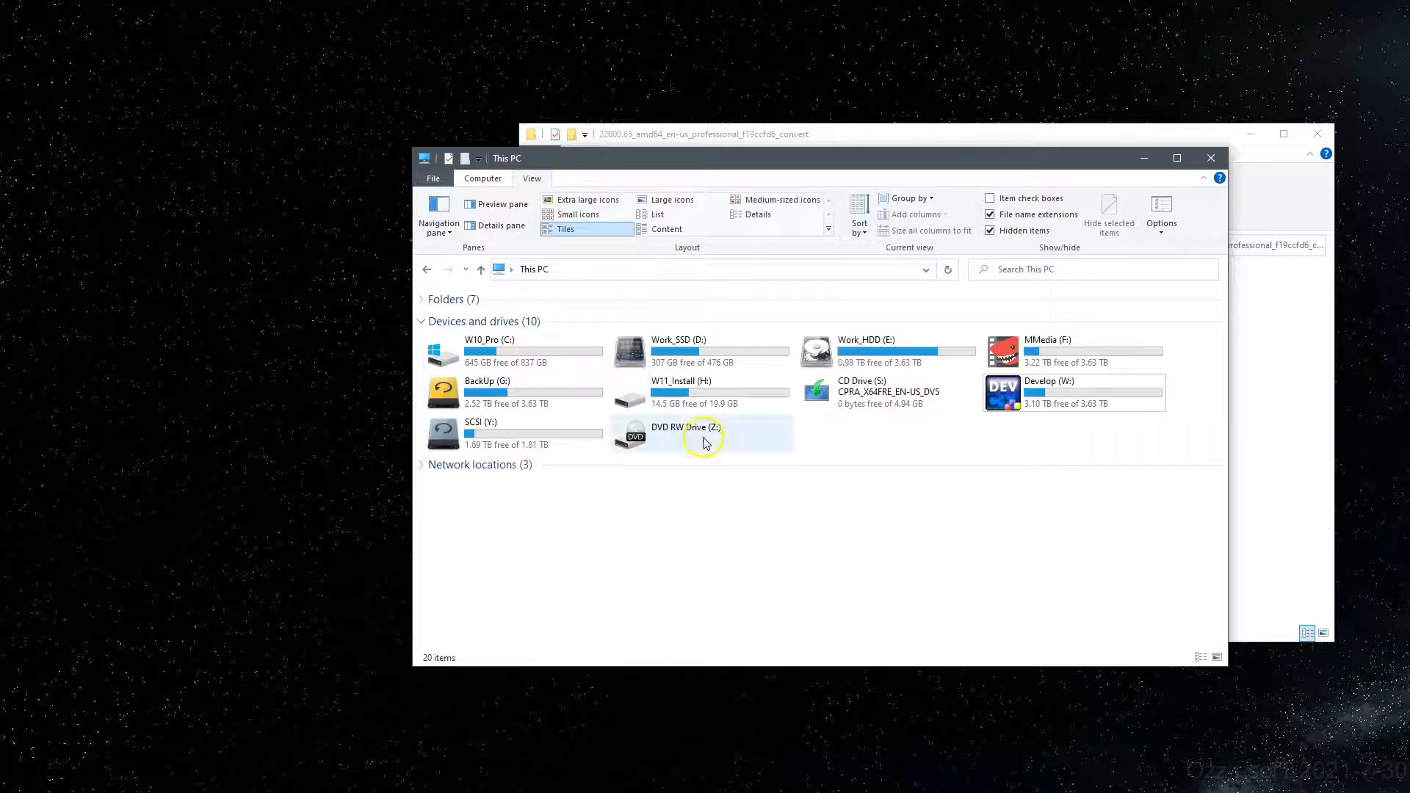
{"action": "right_click", "coordinate": [844, 405]}
{"action": "left_click", "coordinate": [906, 433]}
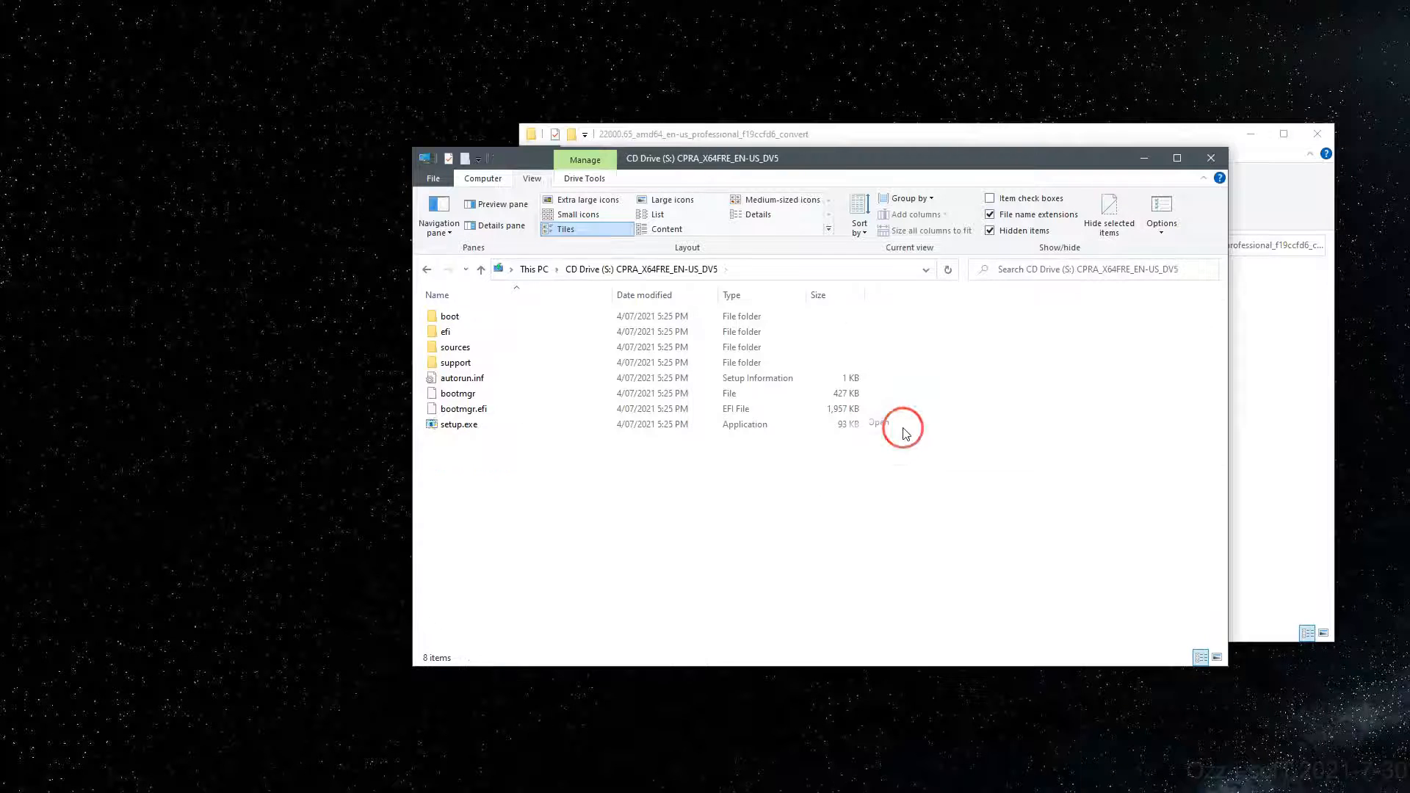
{"action": "double_click", "coordinate": [453, 349]}
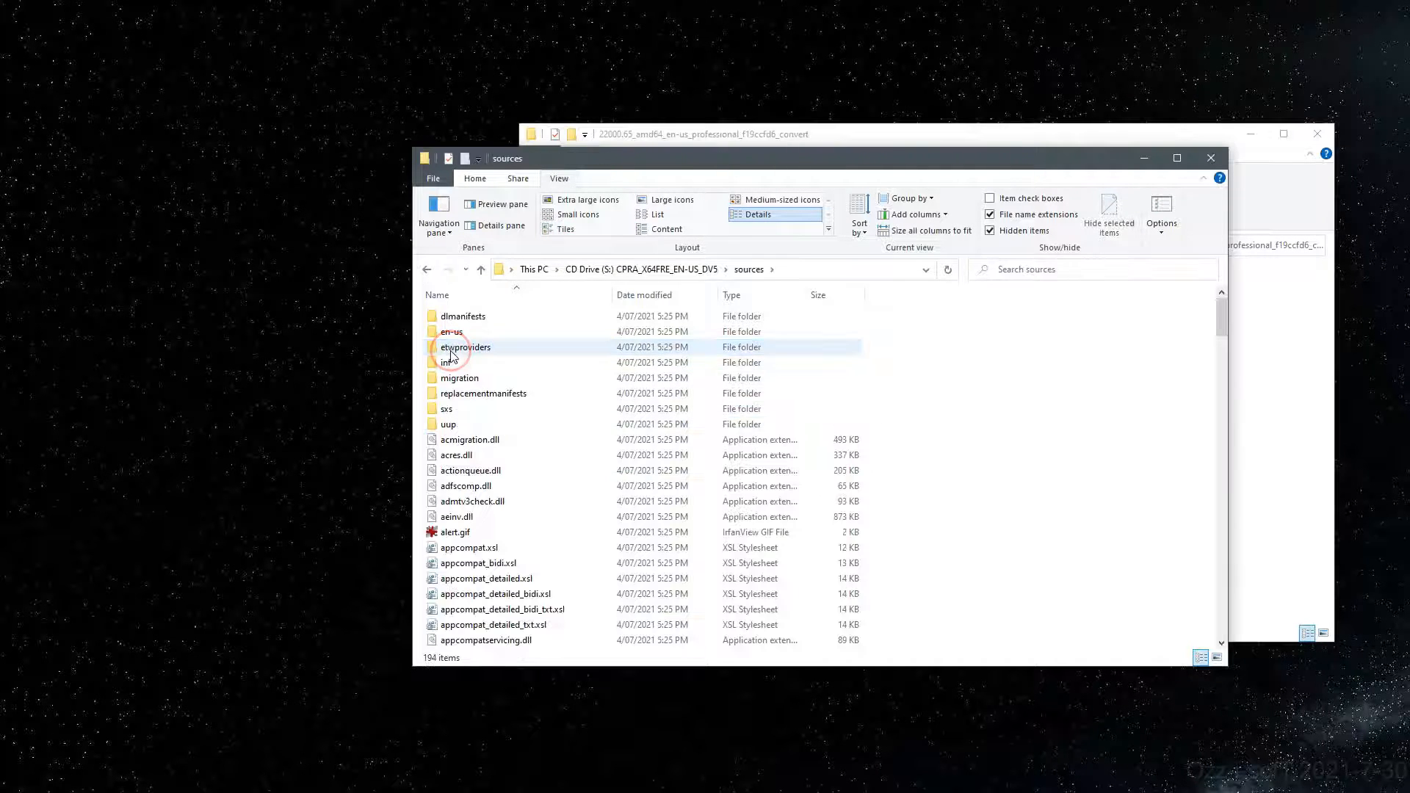
{"action": "left_click", "coordinate": [463, 441]}
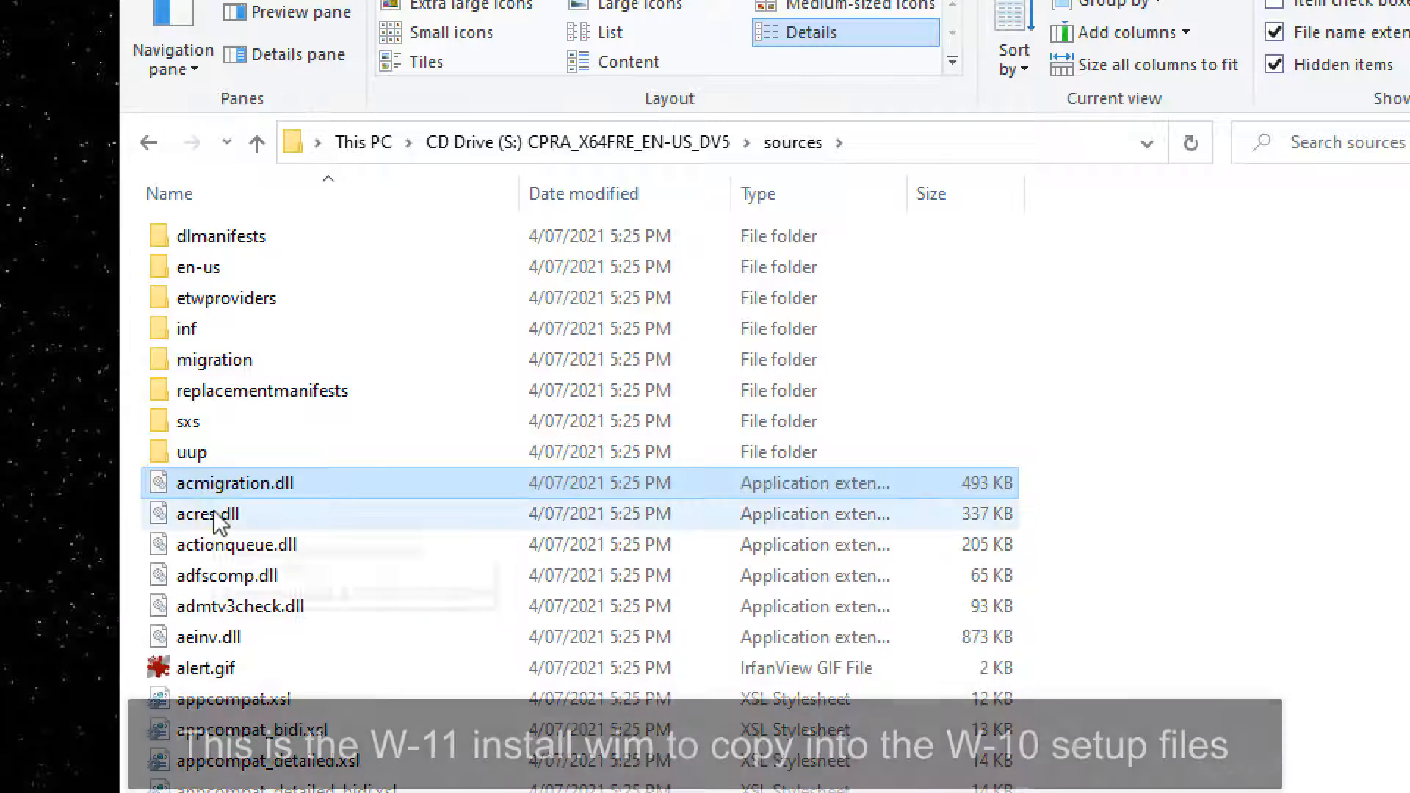
{"action": "type", "text": "install"}
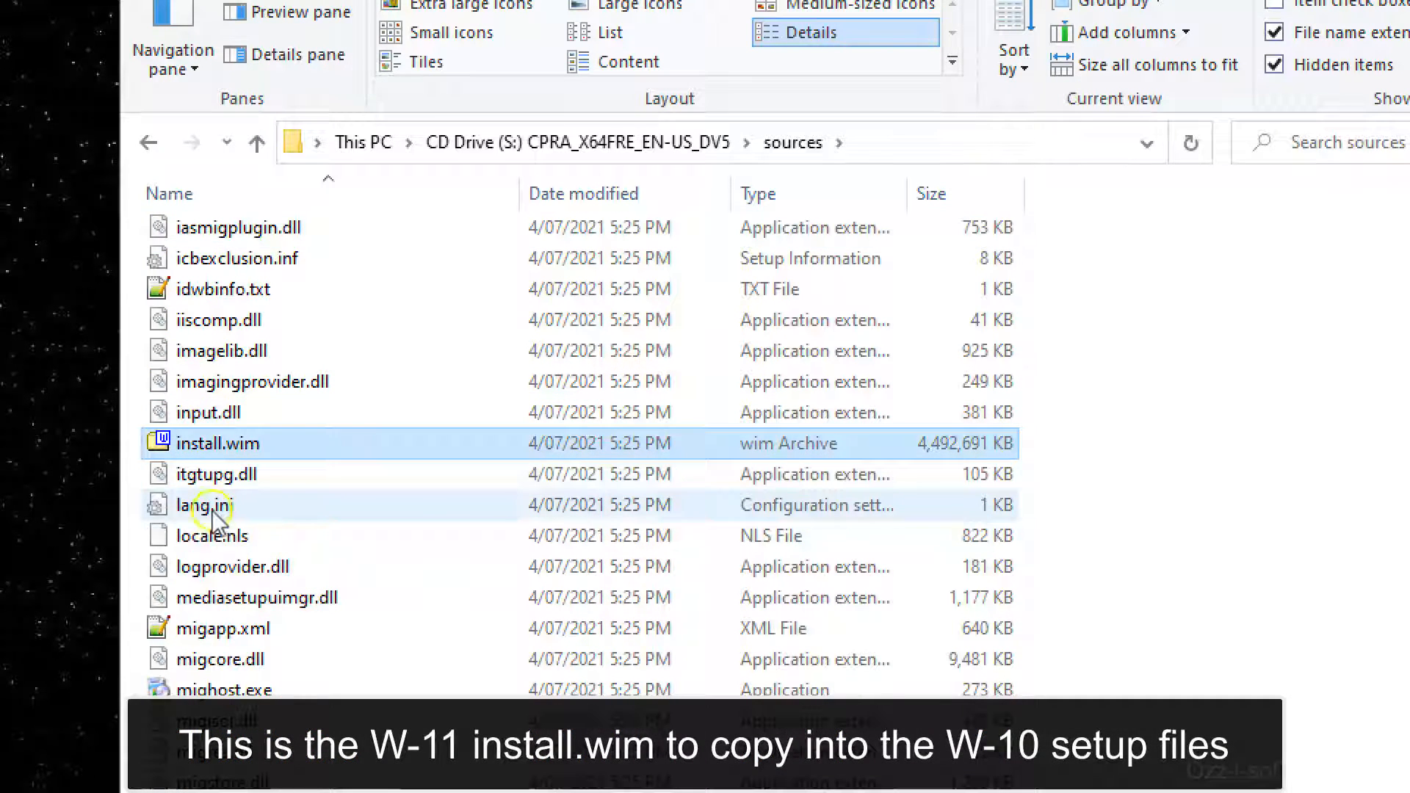
{"action": "right_click", "coordinate": [155, 445]}
{"action": "mouse_move", "coordinate": [265, 687]}
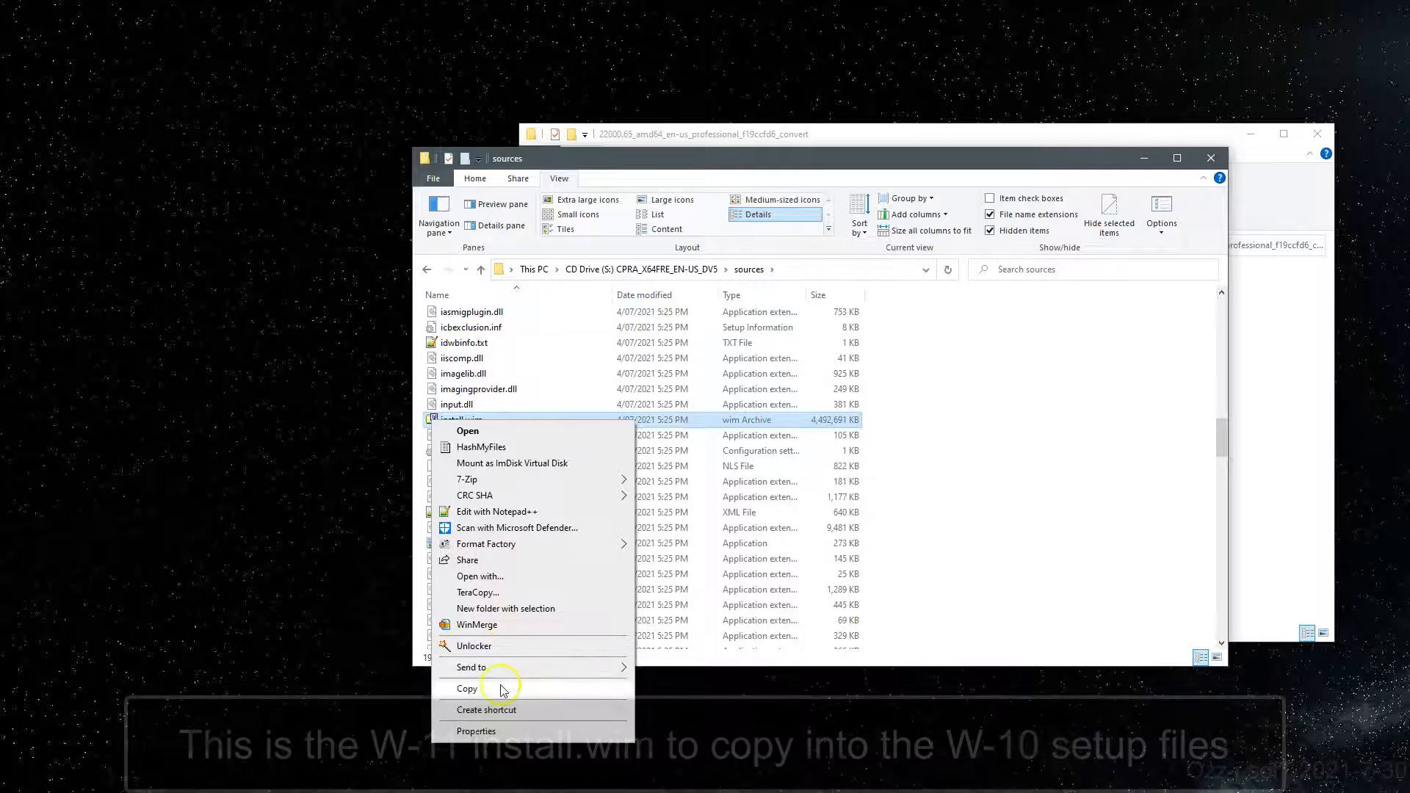
{"action": "left_click", "coordinate": [501, 688]}
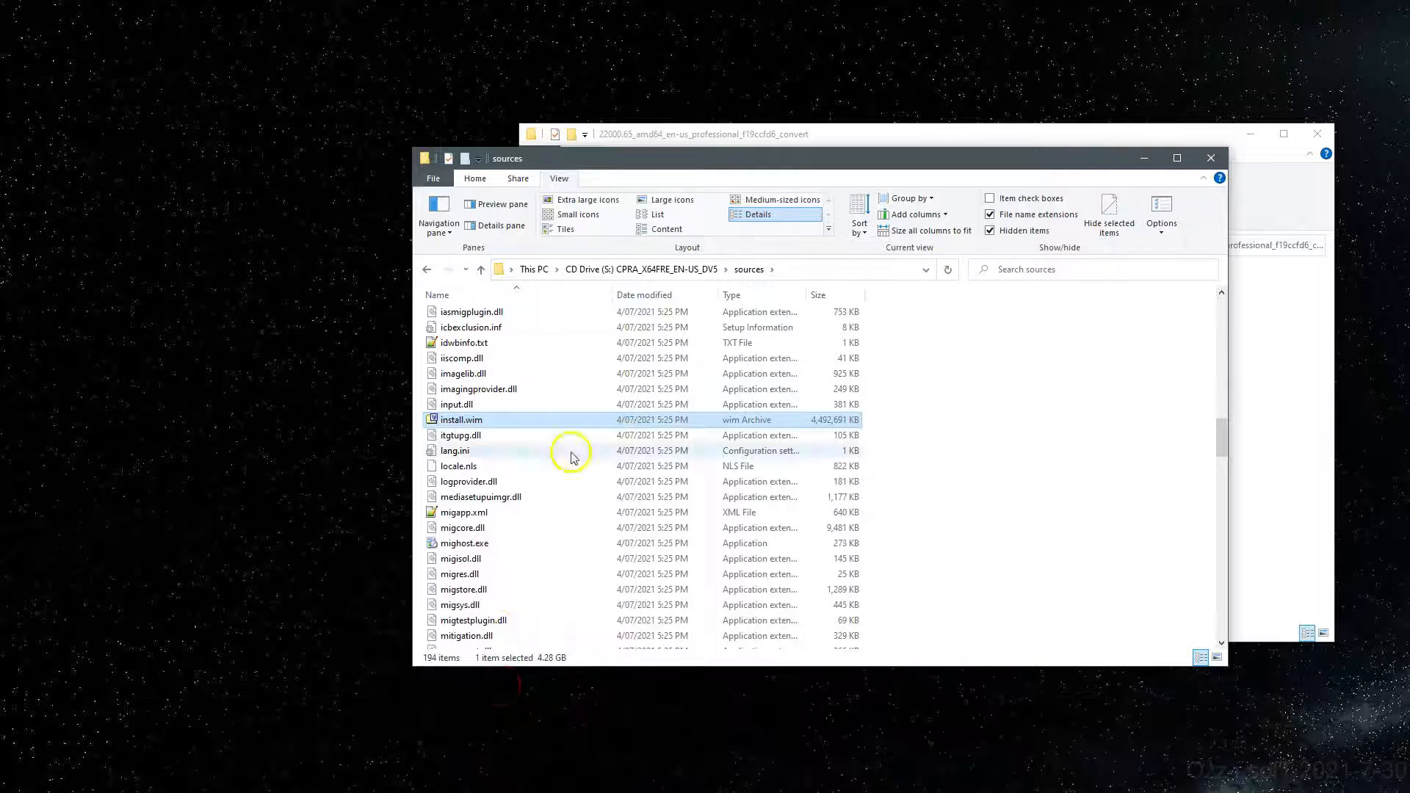
{"action": "left_click", "coordinate": [534, 269]}
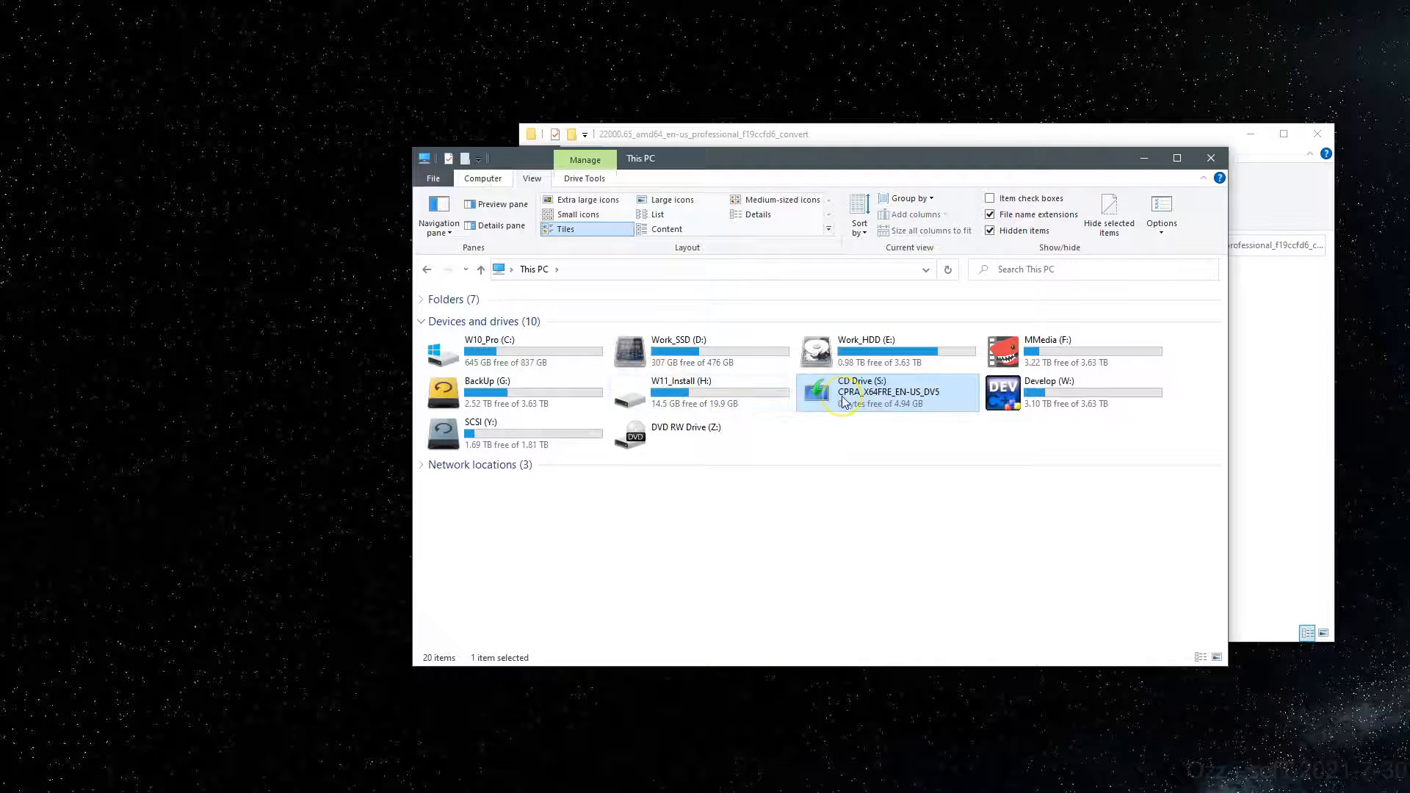
Step: Paste install.wim into H:\sources, replacing the existing file
{"action": "double_click", "coordinate": [647, 404]}
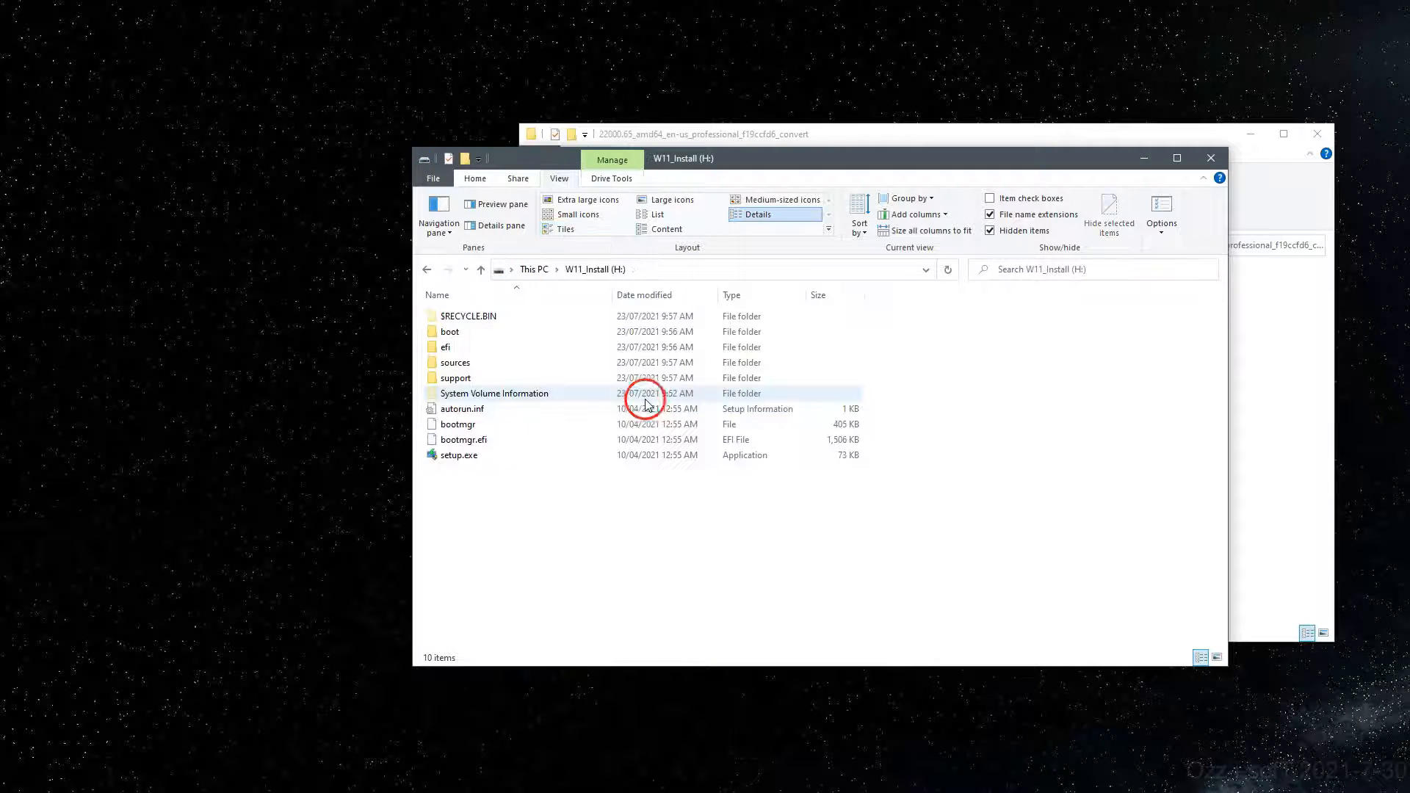
{"action": "double_click", "coordinate": [455, 363]}
{"action": "left_click", "coordinate": [561, 471]}
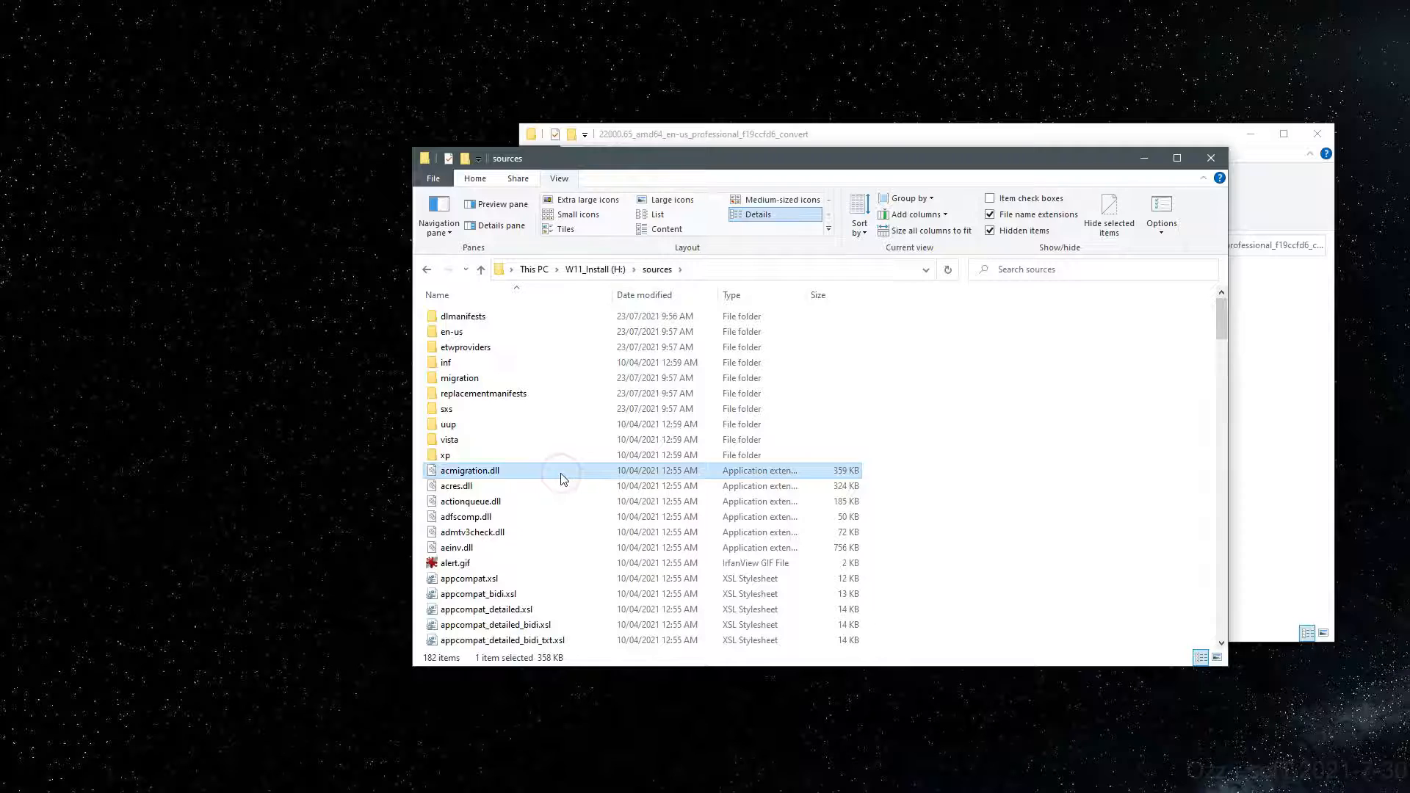
{"action": "type", "text": "install"}
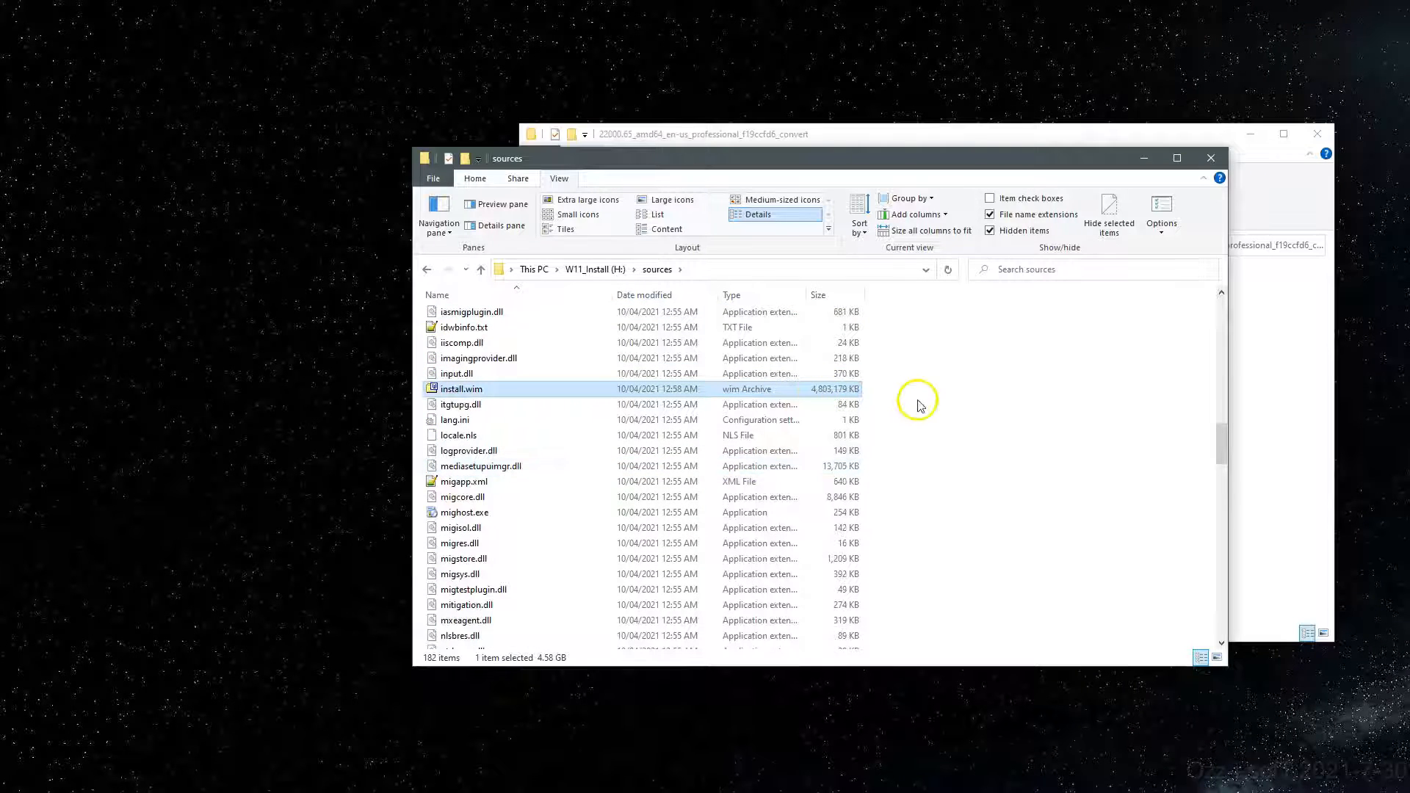
{"action": "right_click", "coordinate": [916, 400]}
{"action": "left_click", "coordinate": [940, 503]}
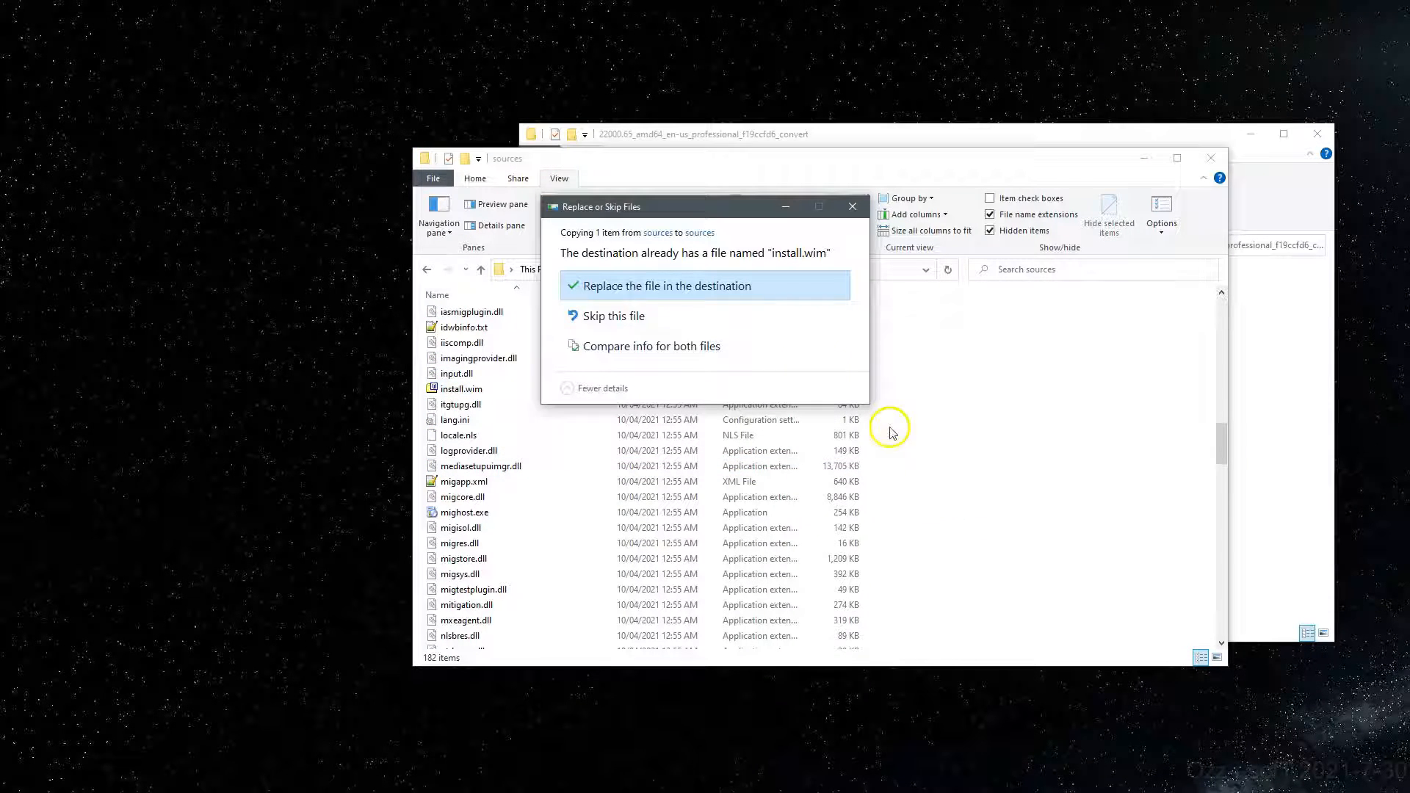
{"action": "left_click", "coordinate": [665, 292]}
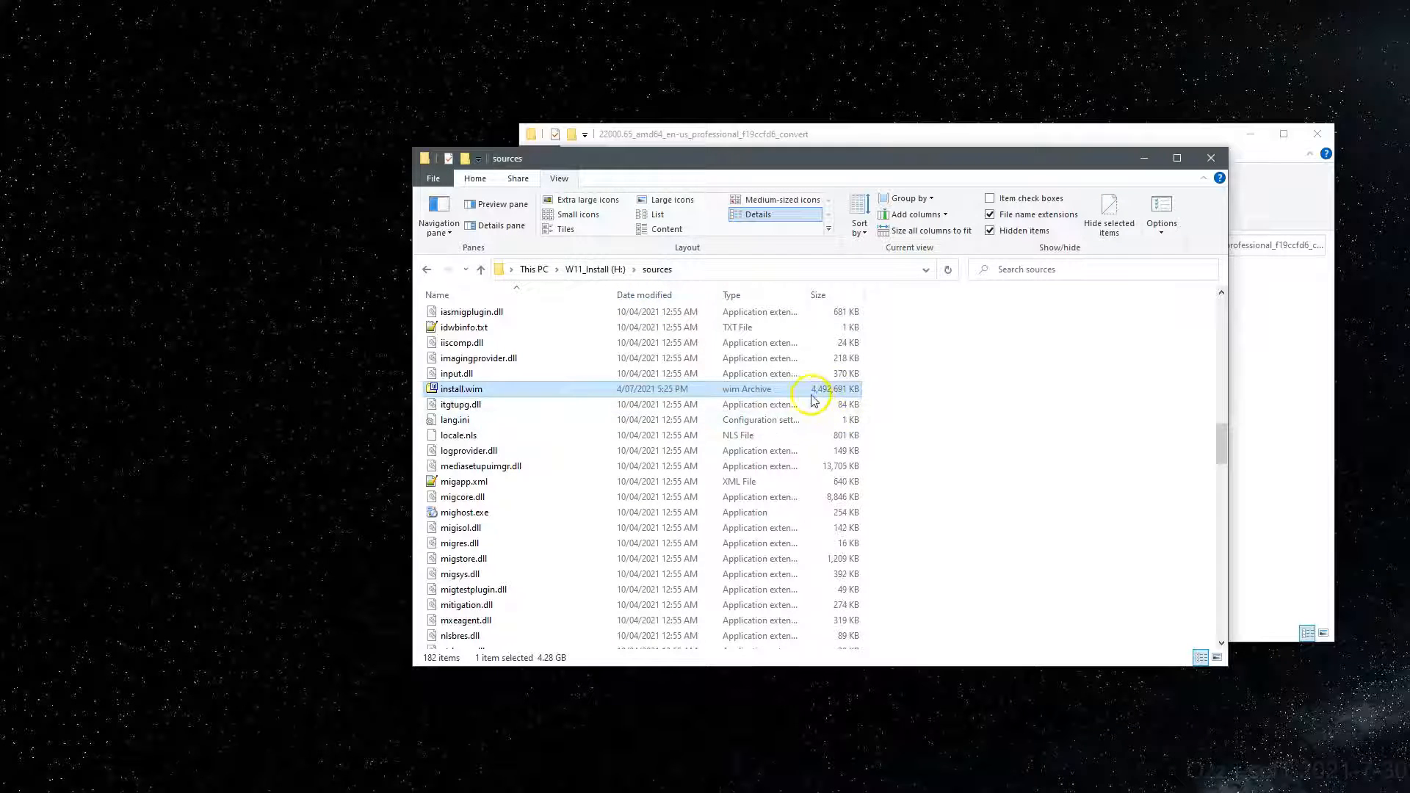
Step: Eject CD Drive (S:) from This PC
{"action": "left_click", "coordinate": [545, 270]}
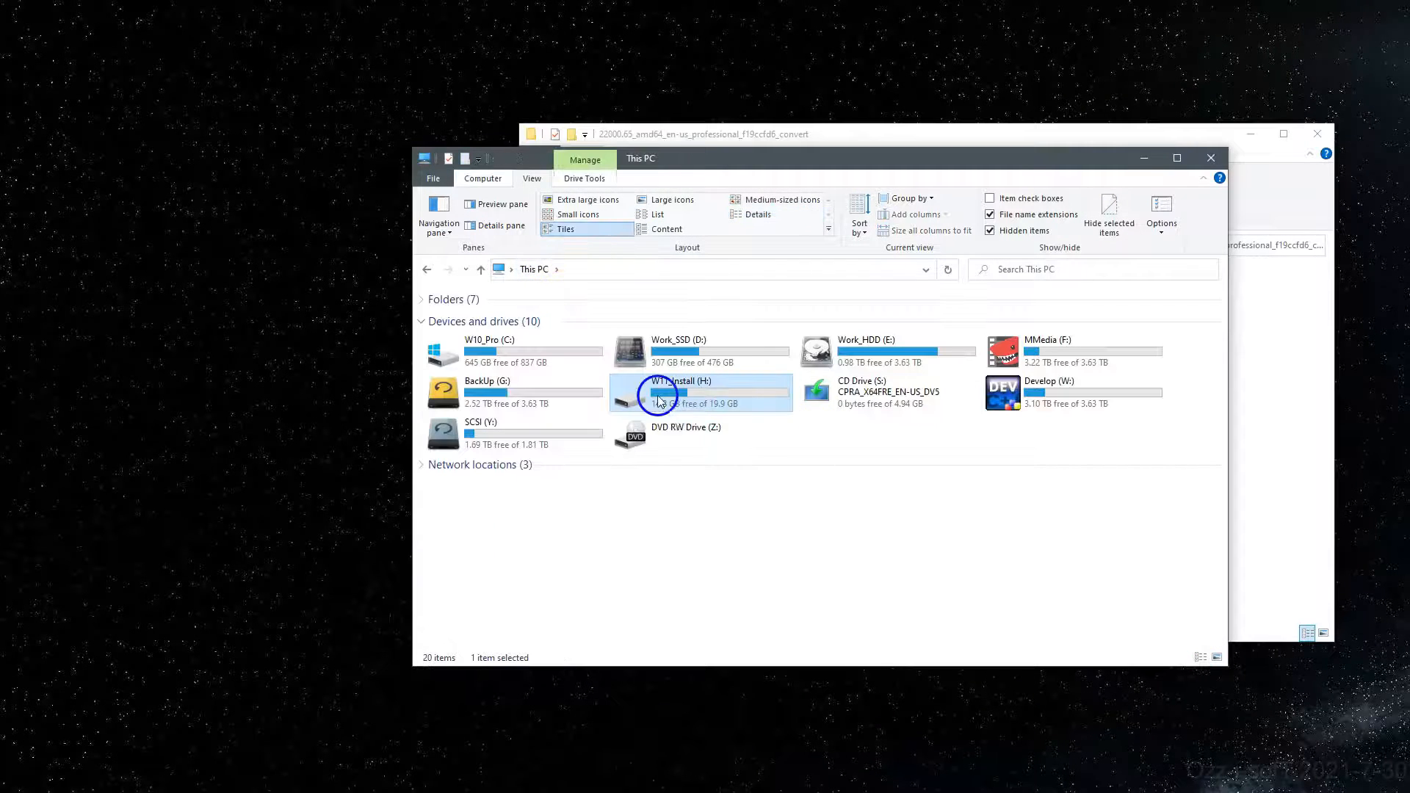
{"action": "right_click", "coordinate": [657, 401]}
{"action": "left_click", "coordinate": [903, 497]}
{"action": "right_click", "coordinate": [845, 393]}
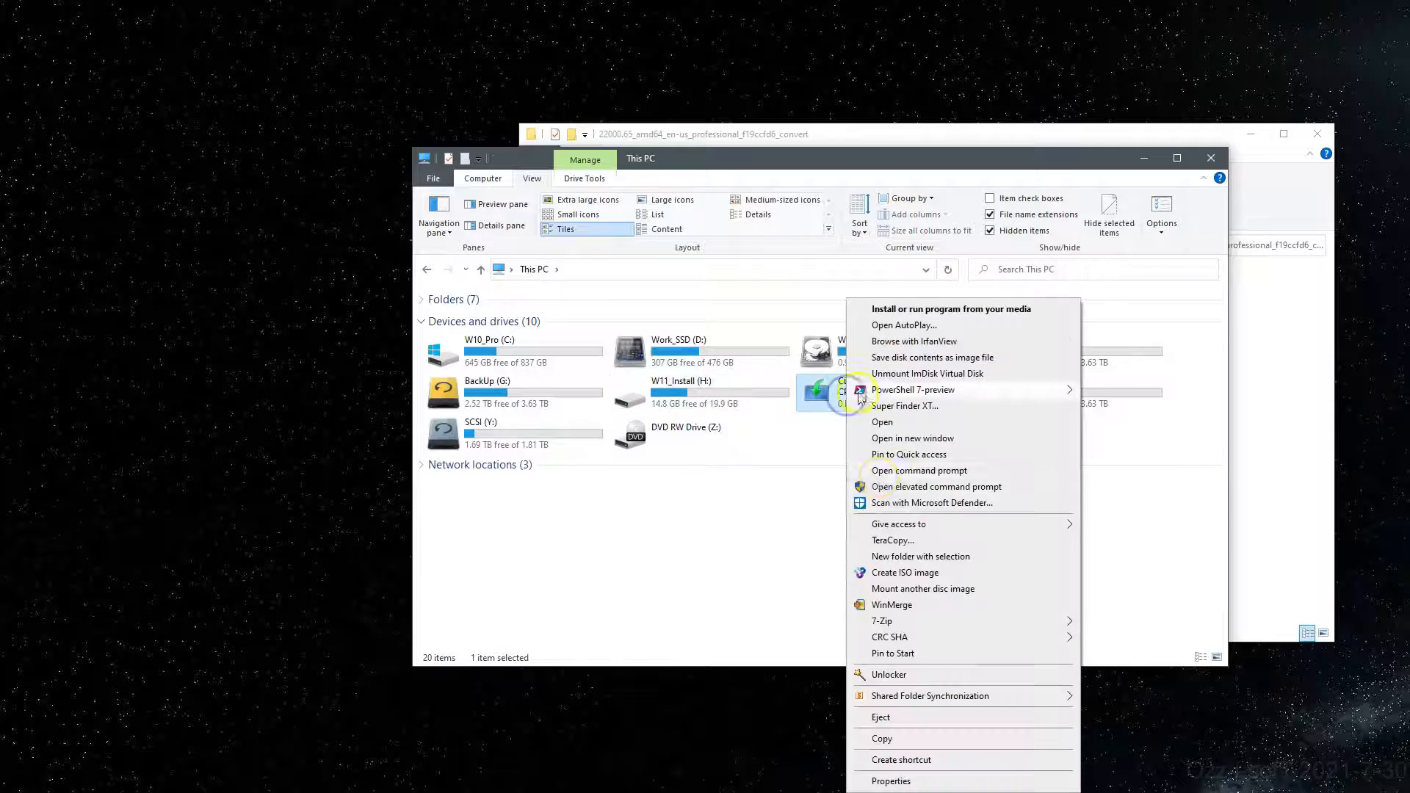
{"action": "left_click", "coordinate": [907, 717]}
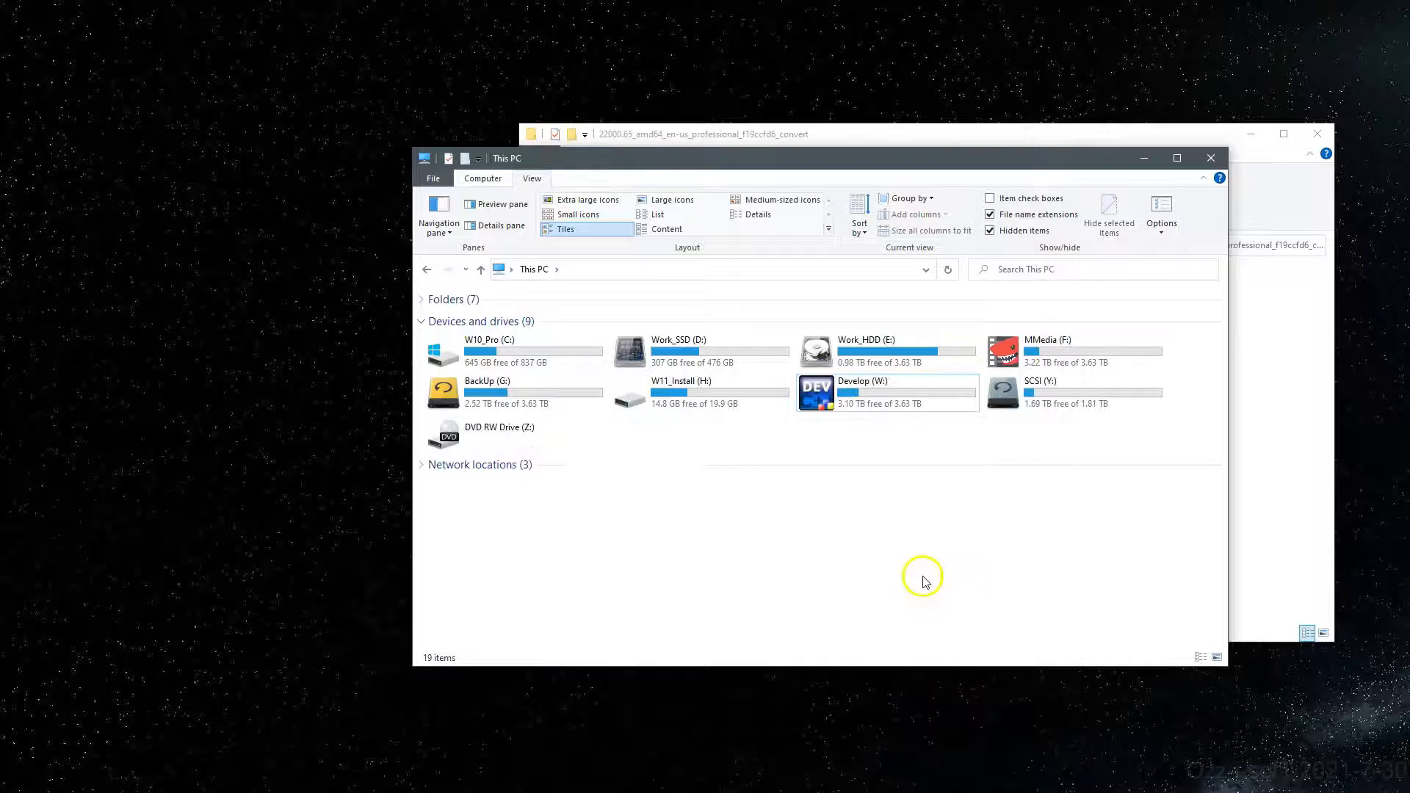
Step: Close This PC, detach Disk 5 (the W11_Install VHD) in Disk Management, and close the remaining windows
{"action": "left_click", "coordinate": [1209, 158]}
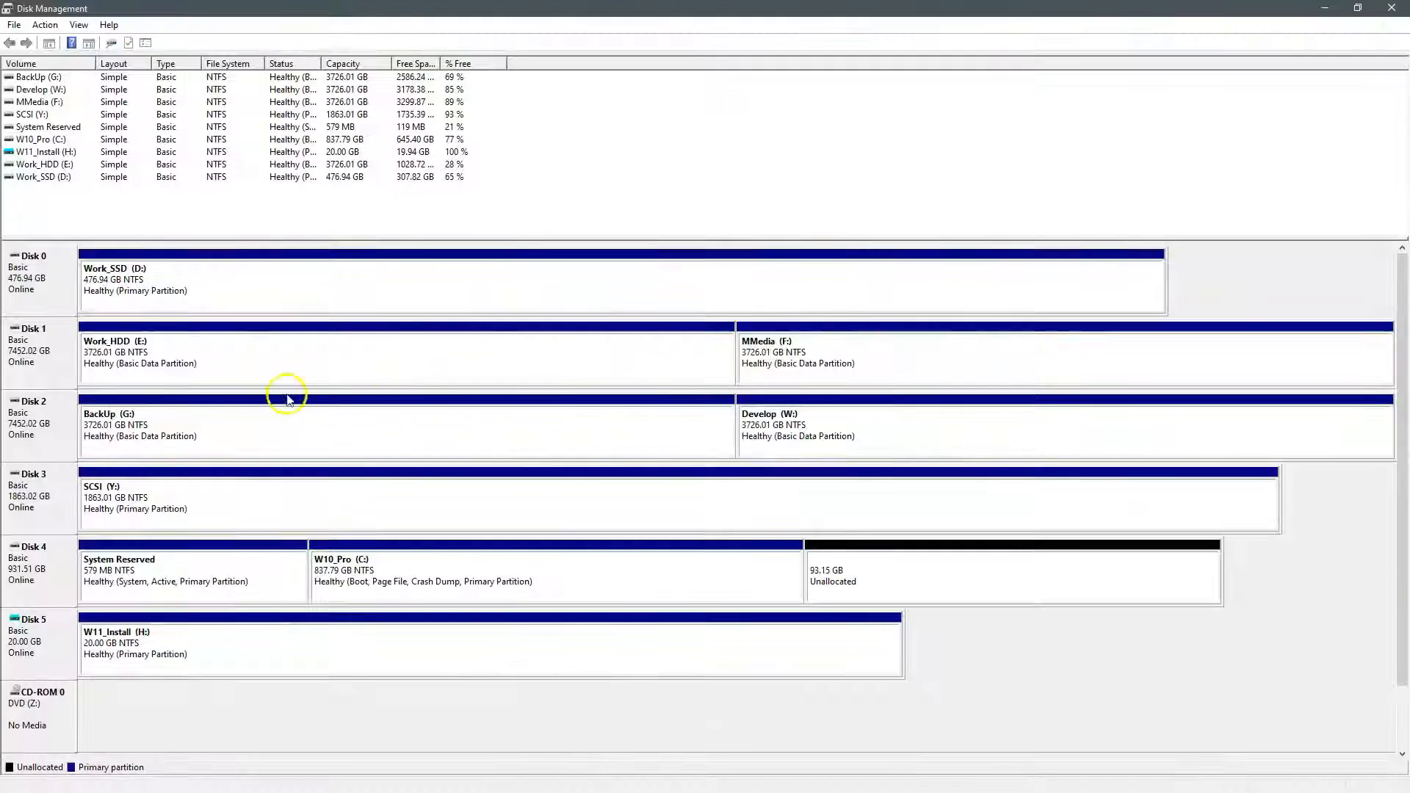
{"action": "right_click", "coordinate": [94, 648]}
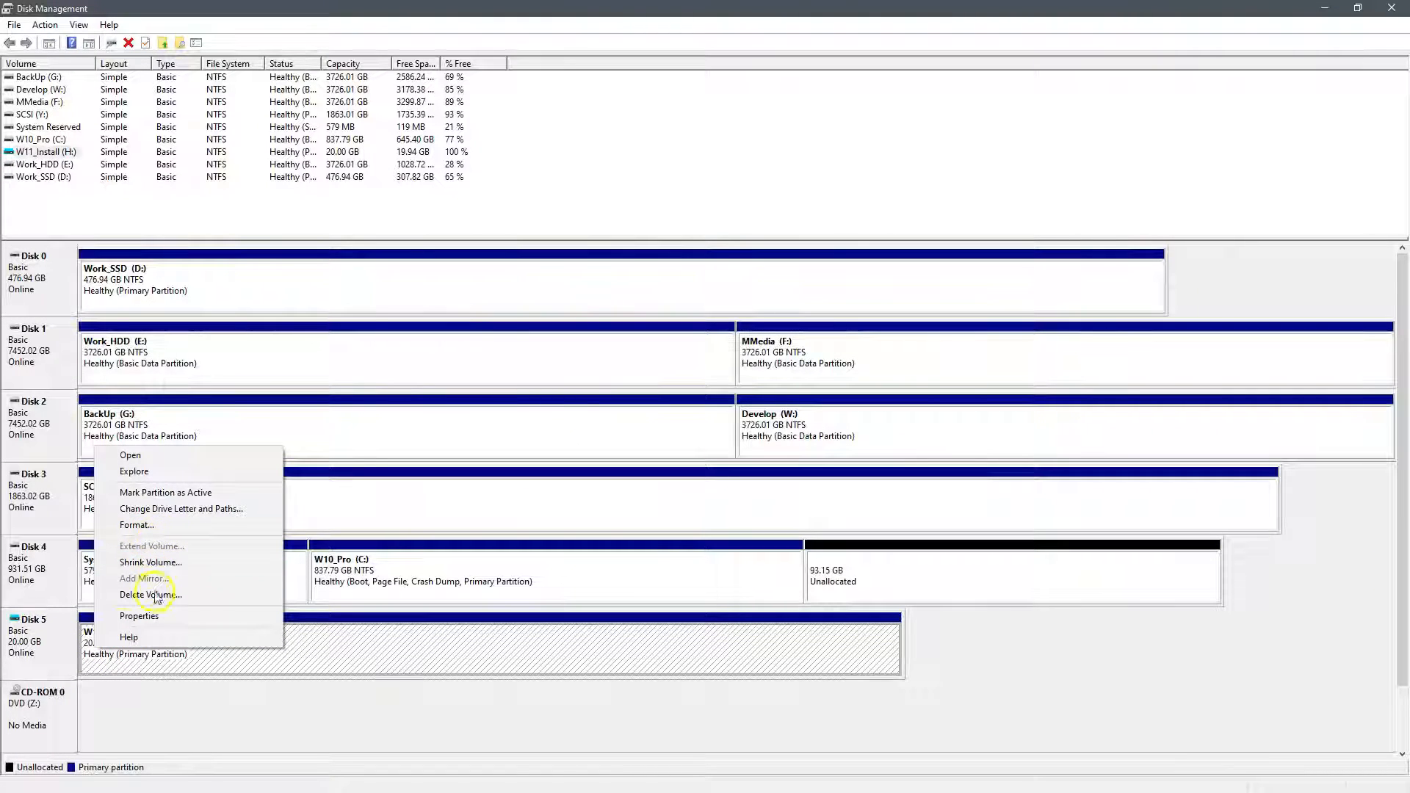
{"action": "right_click", "coordinate": [75, 636]}
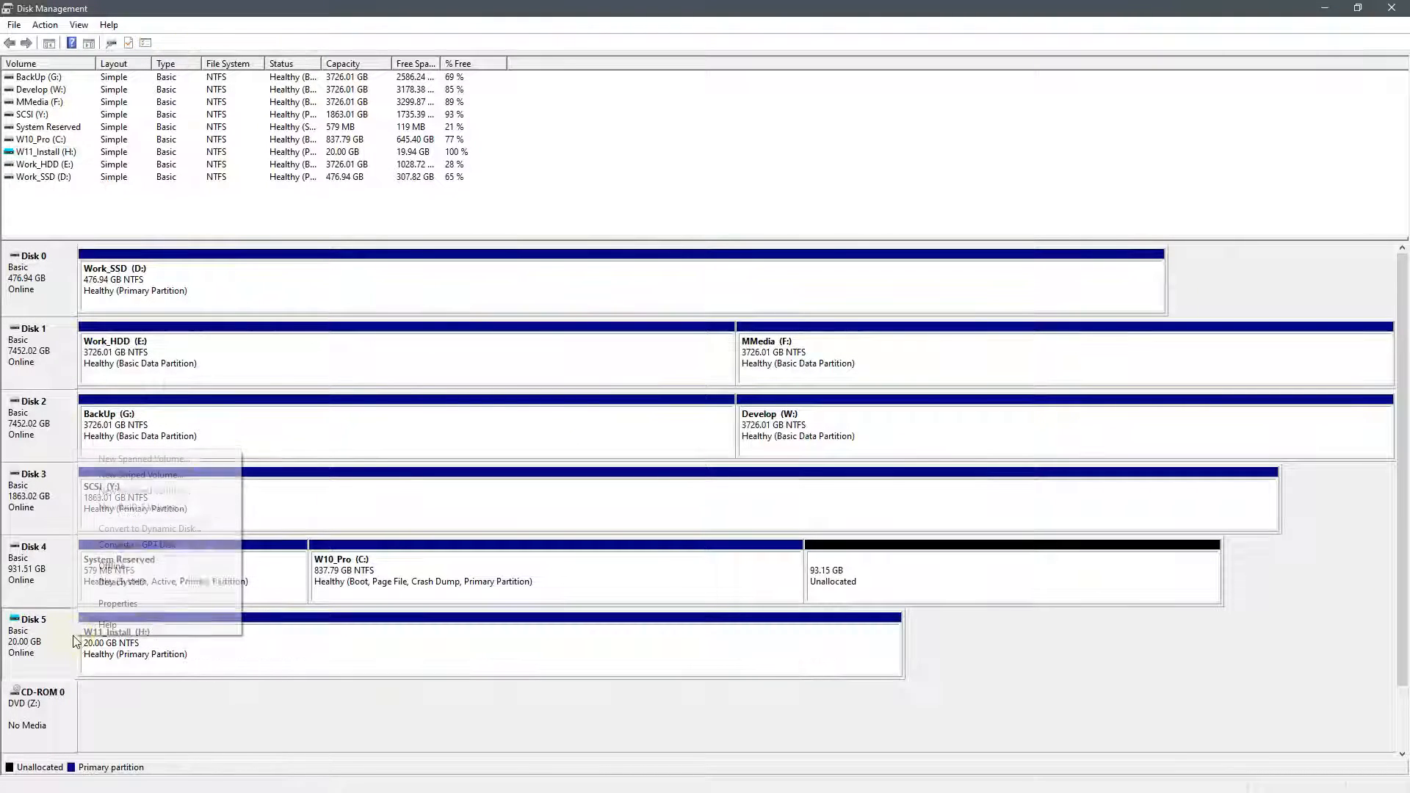
{"action": "left_click", "coordinate": [153, 584]}
{"action": "left_click", "coordinate": [734, 432]}
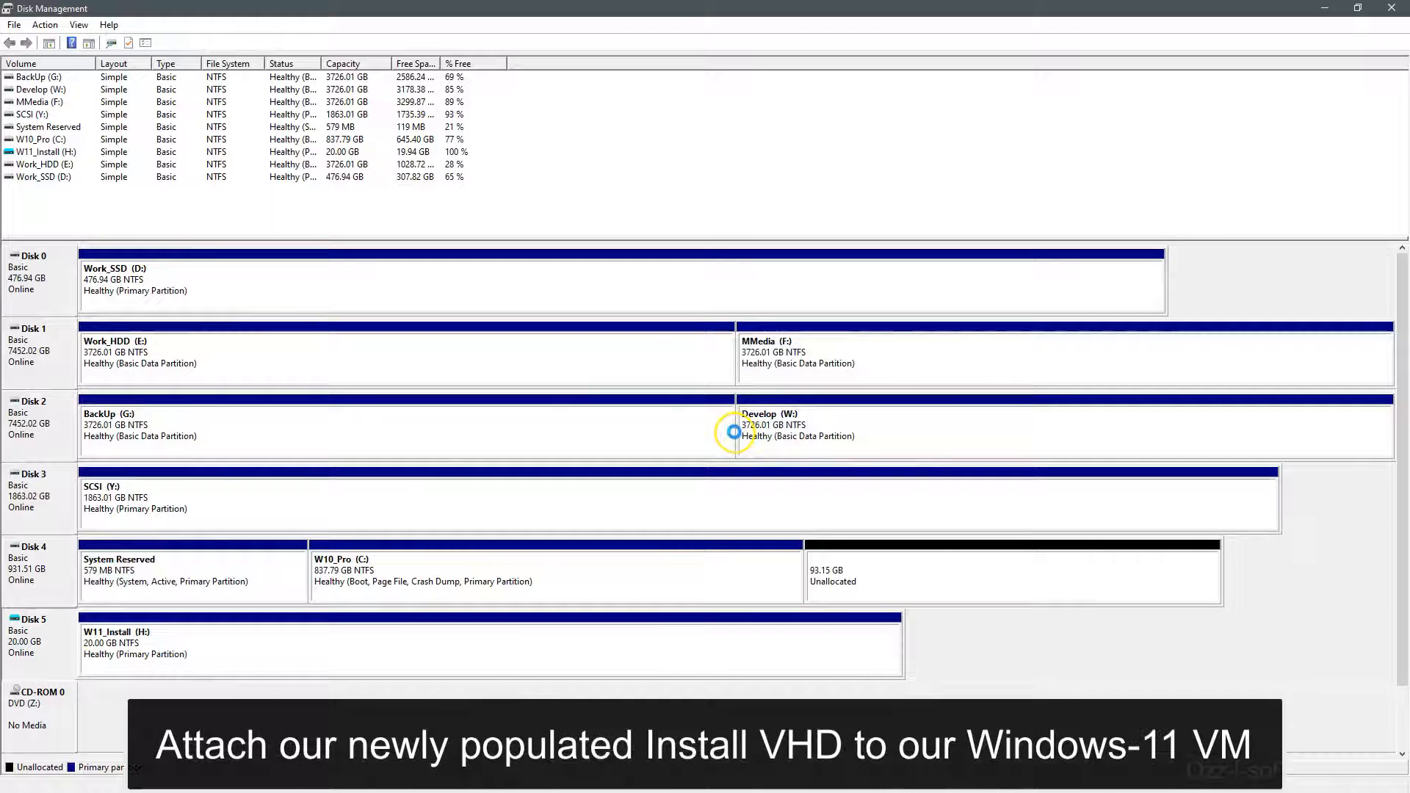
{"action": "left_click", "coordinate": [1396, 13]}
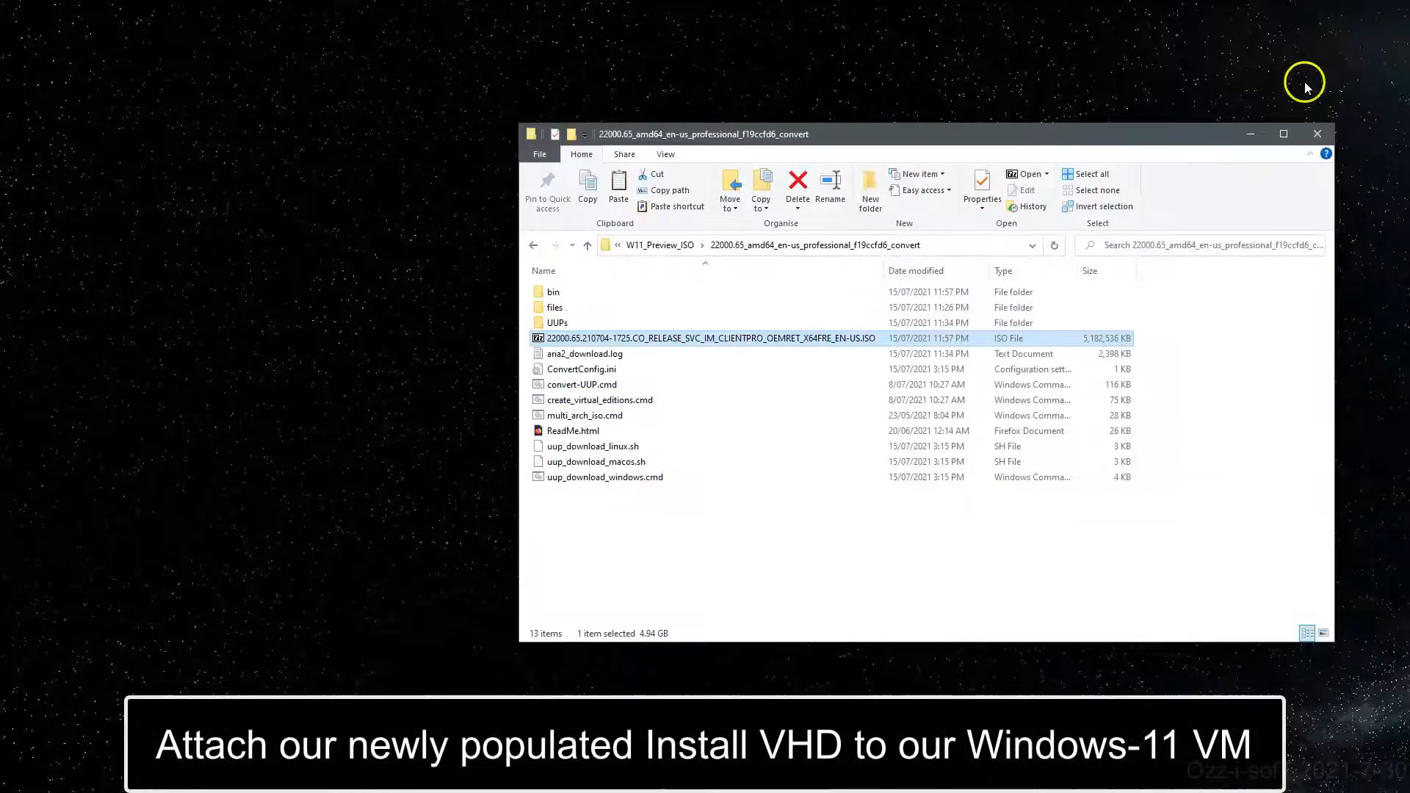
{"action": "left_click", "coordinate": [1301, 132]}
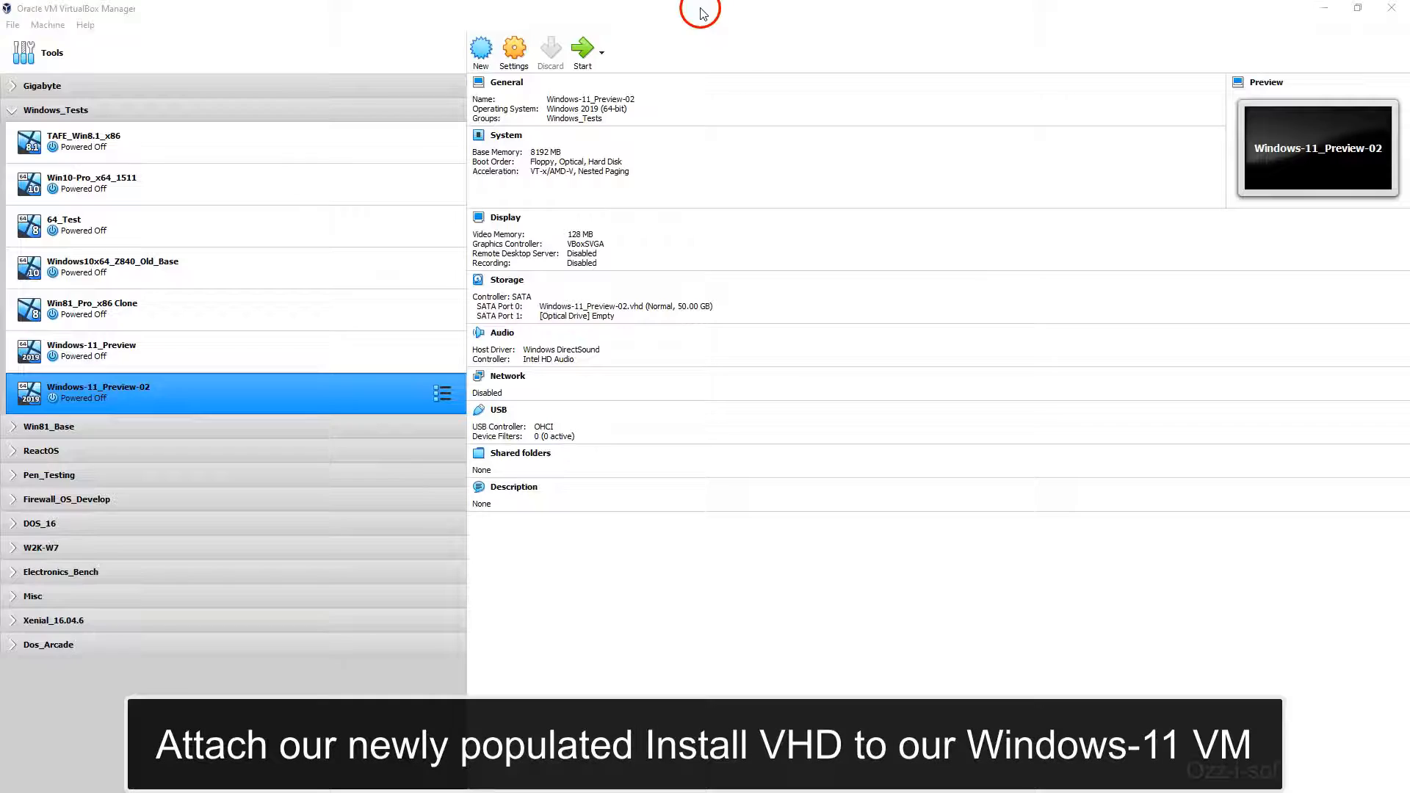
Step: Attach the existing W11_Install.vhd as a hard disk on Windows-11_Preview-02's SATA controller
{"action": "left_click", "coordinate": [702, 13]}
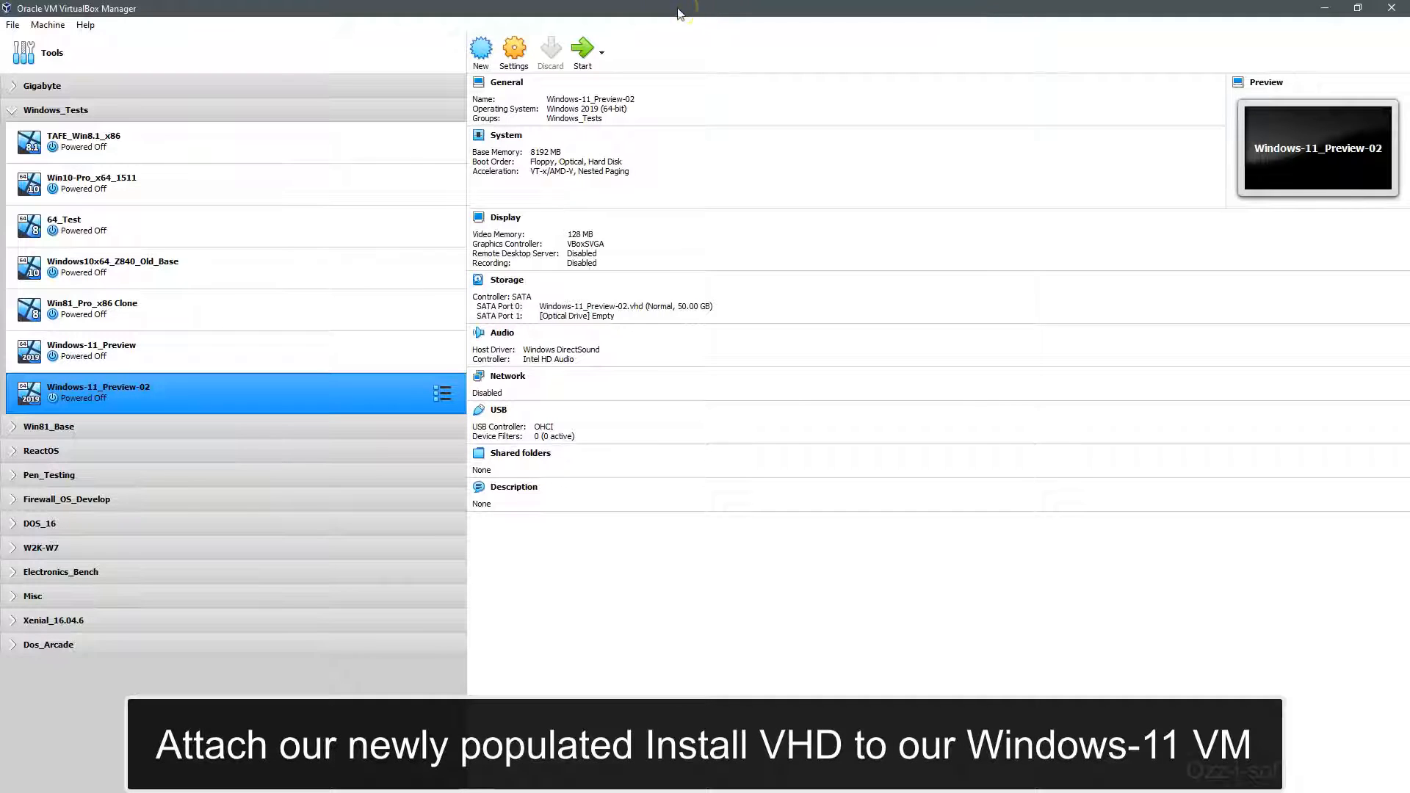
{"action": "left_click", "coordinate": [514, 50]}
{"action": "left_click", "coordinate": [547, 321]}
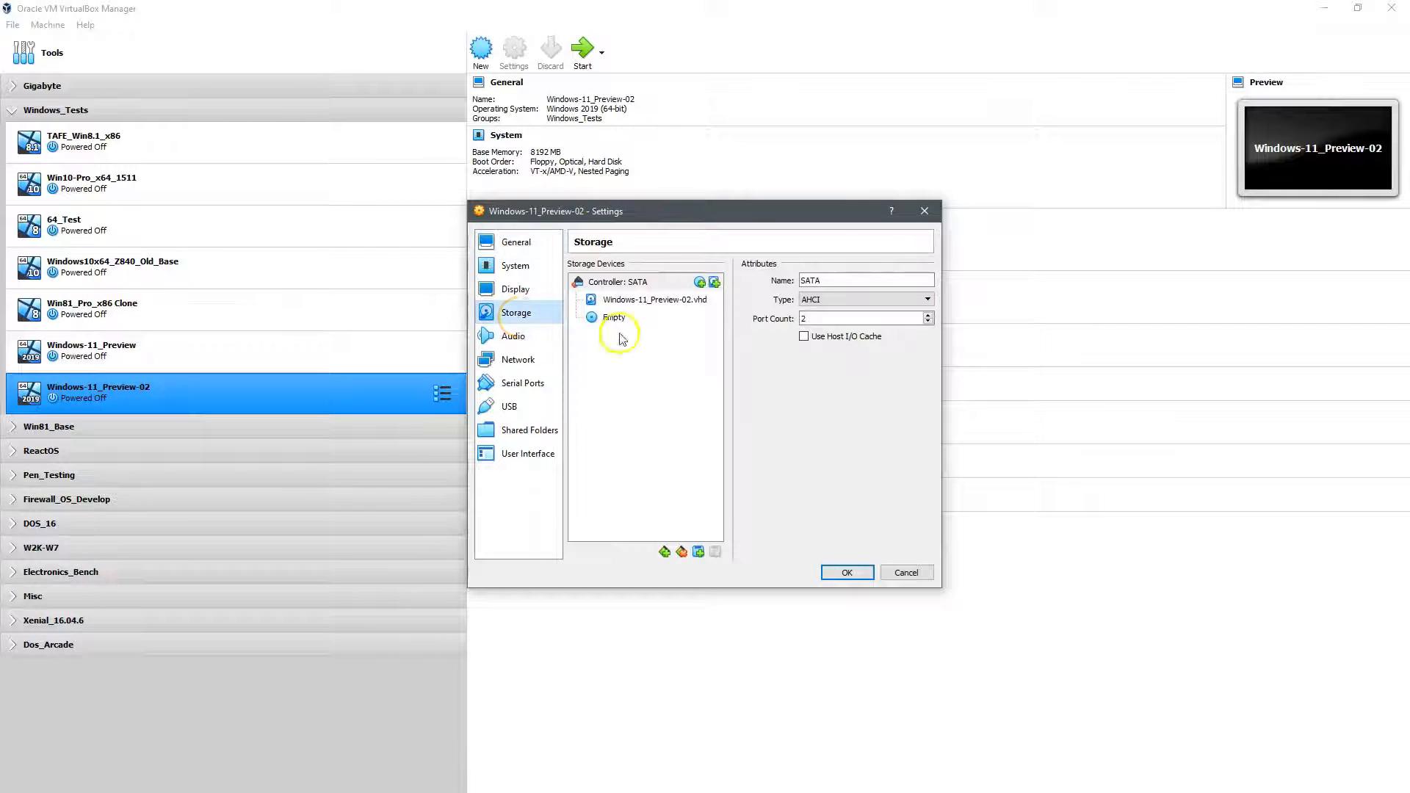
{"action": "left_click", "coordinate": [717, 286]}
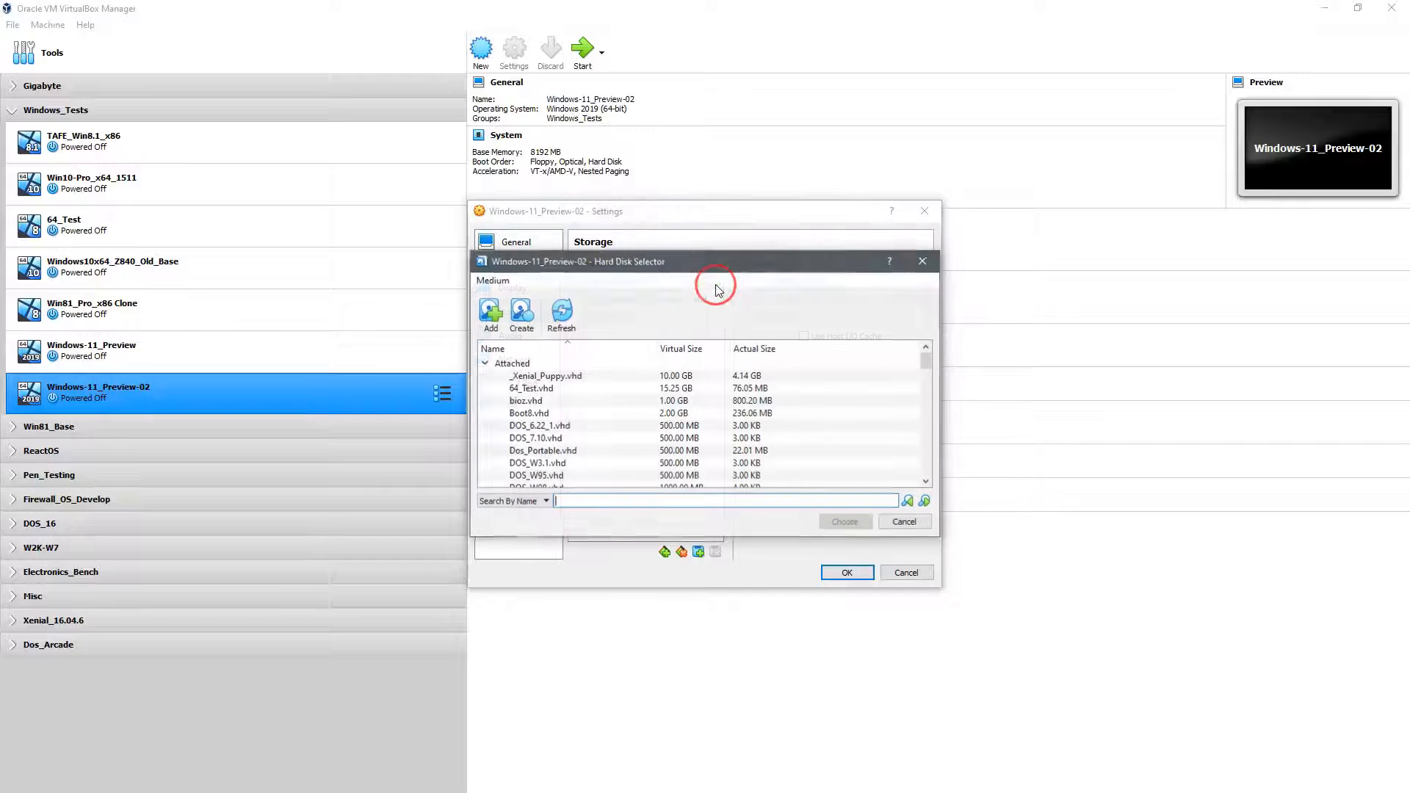
{"action": "left_click", "coordinate": [490, 311]}
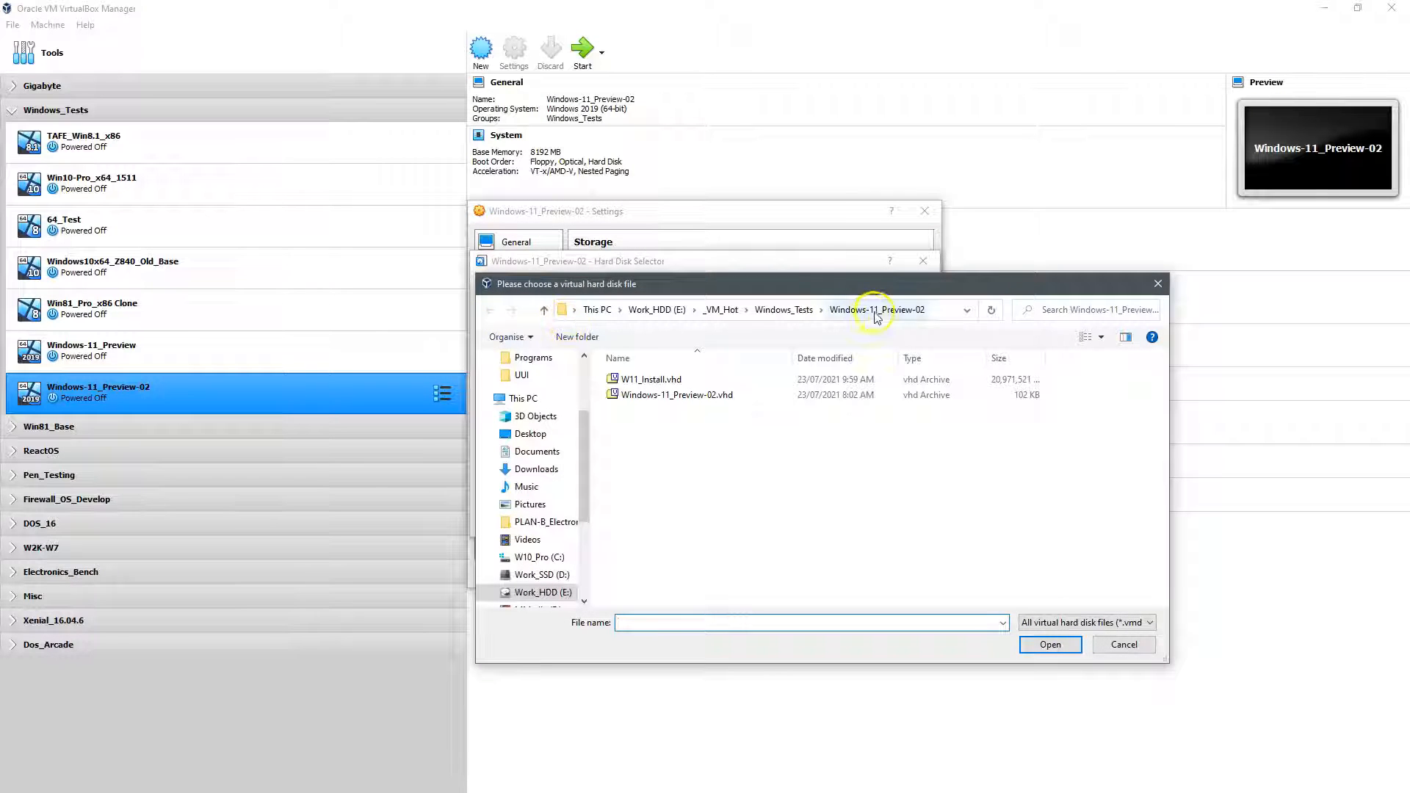
{"action": "left_click", "coordinate": [646, 380]}
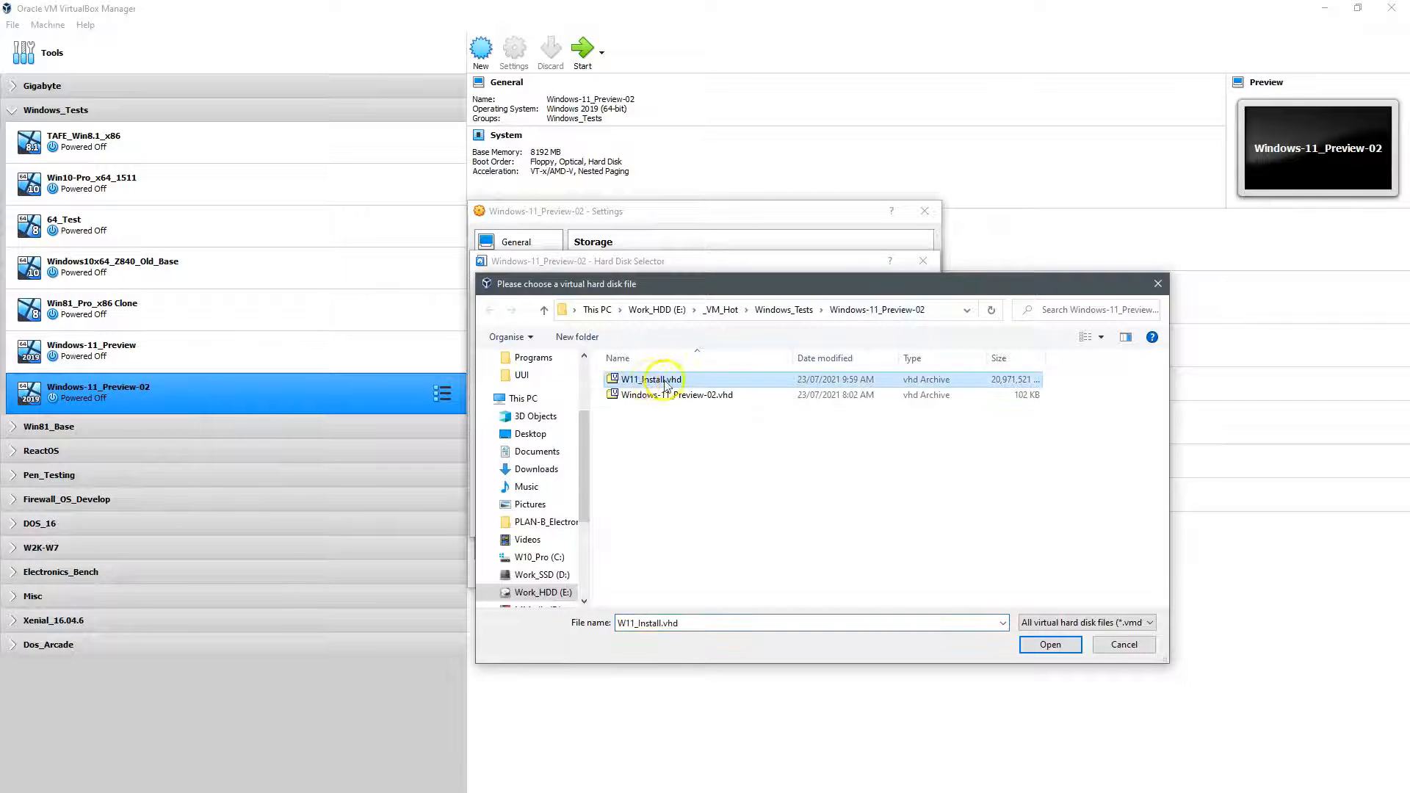
{"action": "left_click", "coordinate": [1051, 645]}
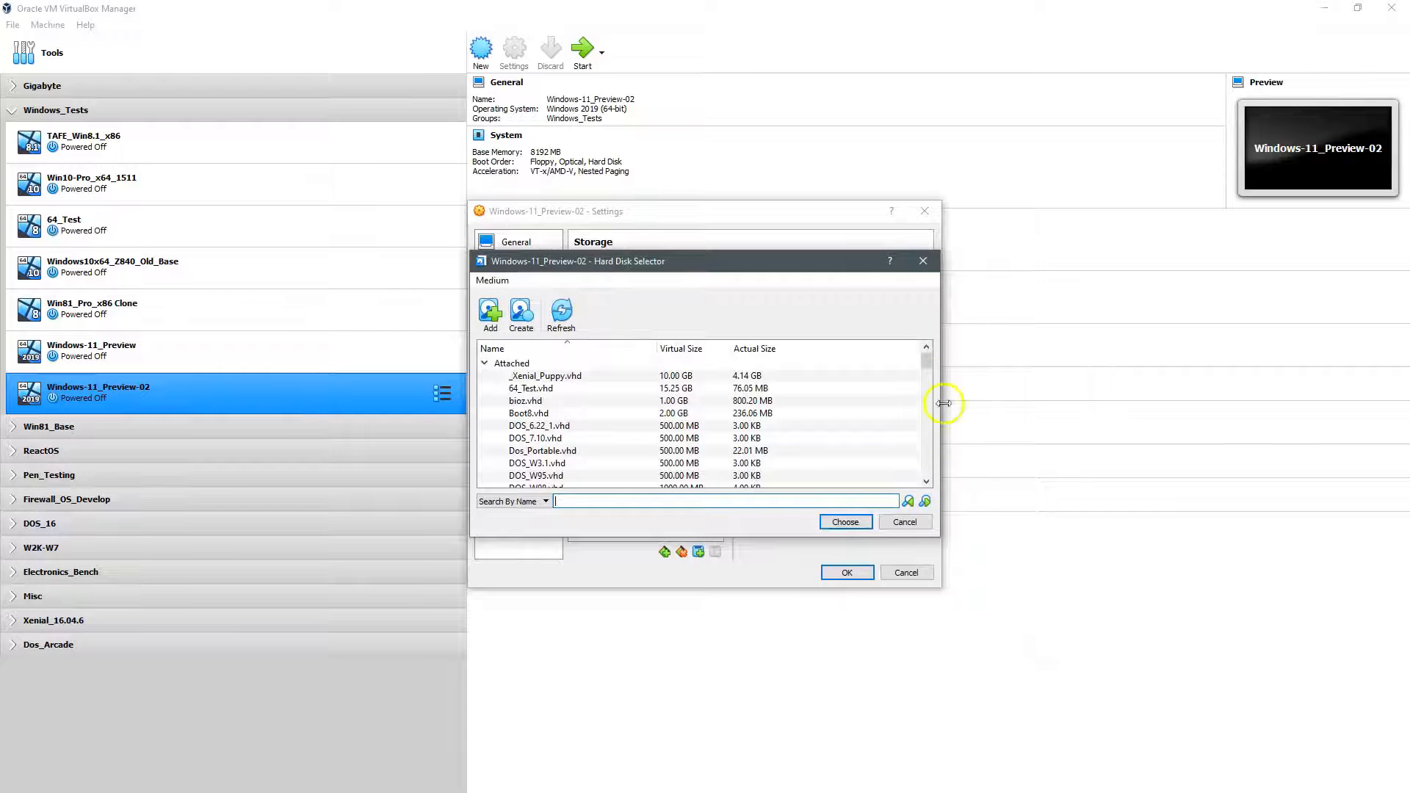
{"action": "left_click", "coordinate": [927, 435]}
{"action": "left_click_drag", "start_coordinate": [927, 435], "coordinate": [930, 473]}
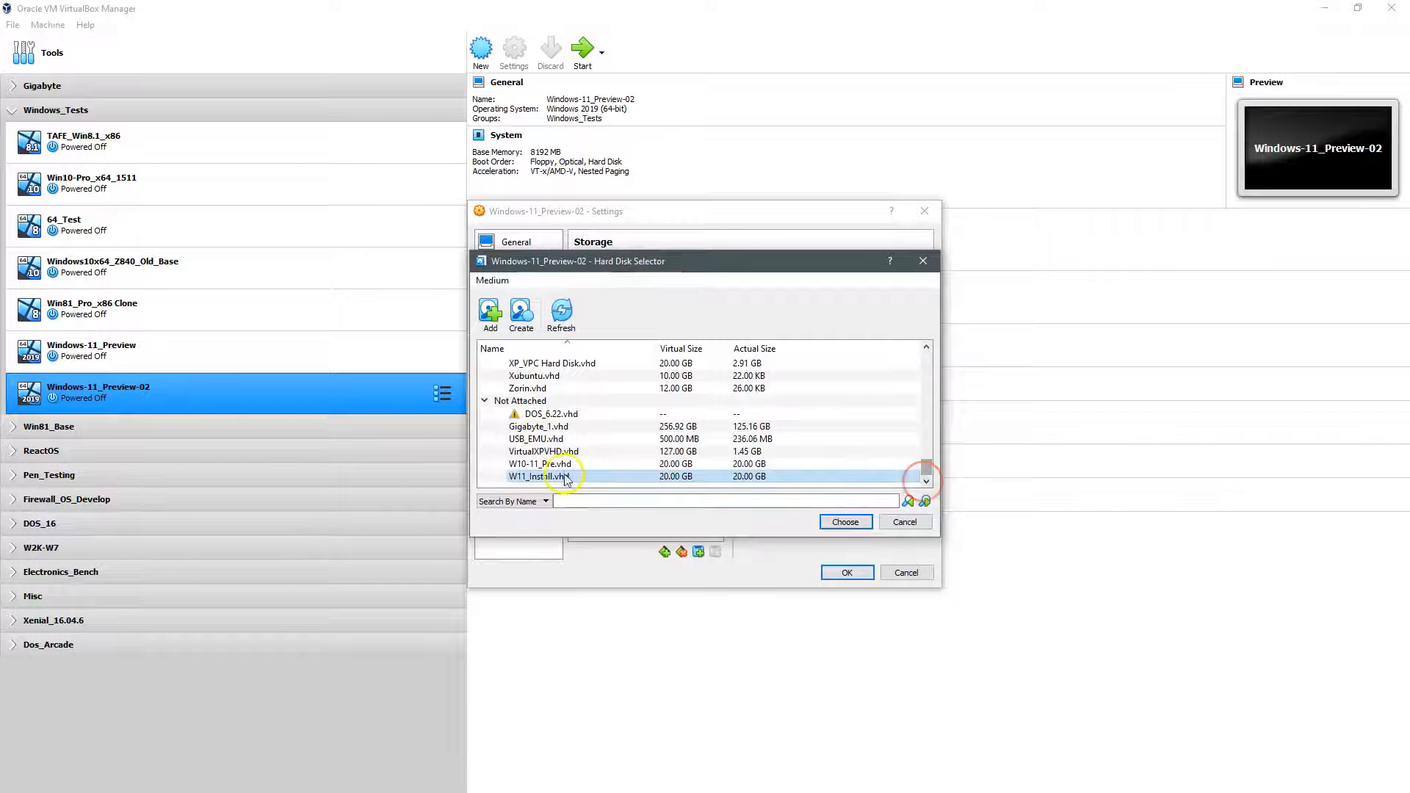
{"action": "left_click", "coordinate": [845, 521]}
{"action": "left_click", "coordinate": [632, 338]}
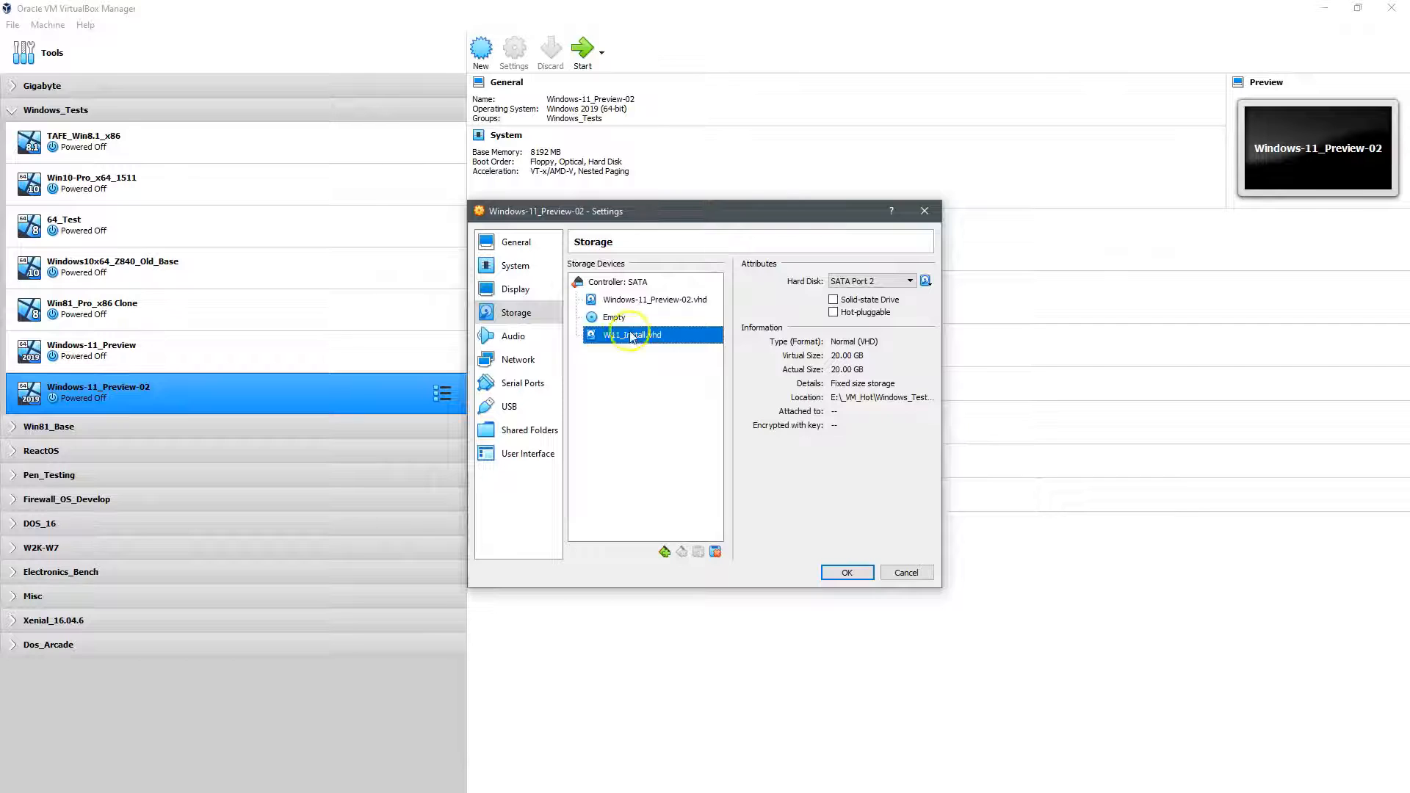
Step: Load HBCD_PE_x64.iso into the empty optical drive and save the storage settings
{"action": "left_click", "coordinate": [615, 319]}
{"action": "left_click", "coordinate": [927, 283]}
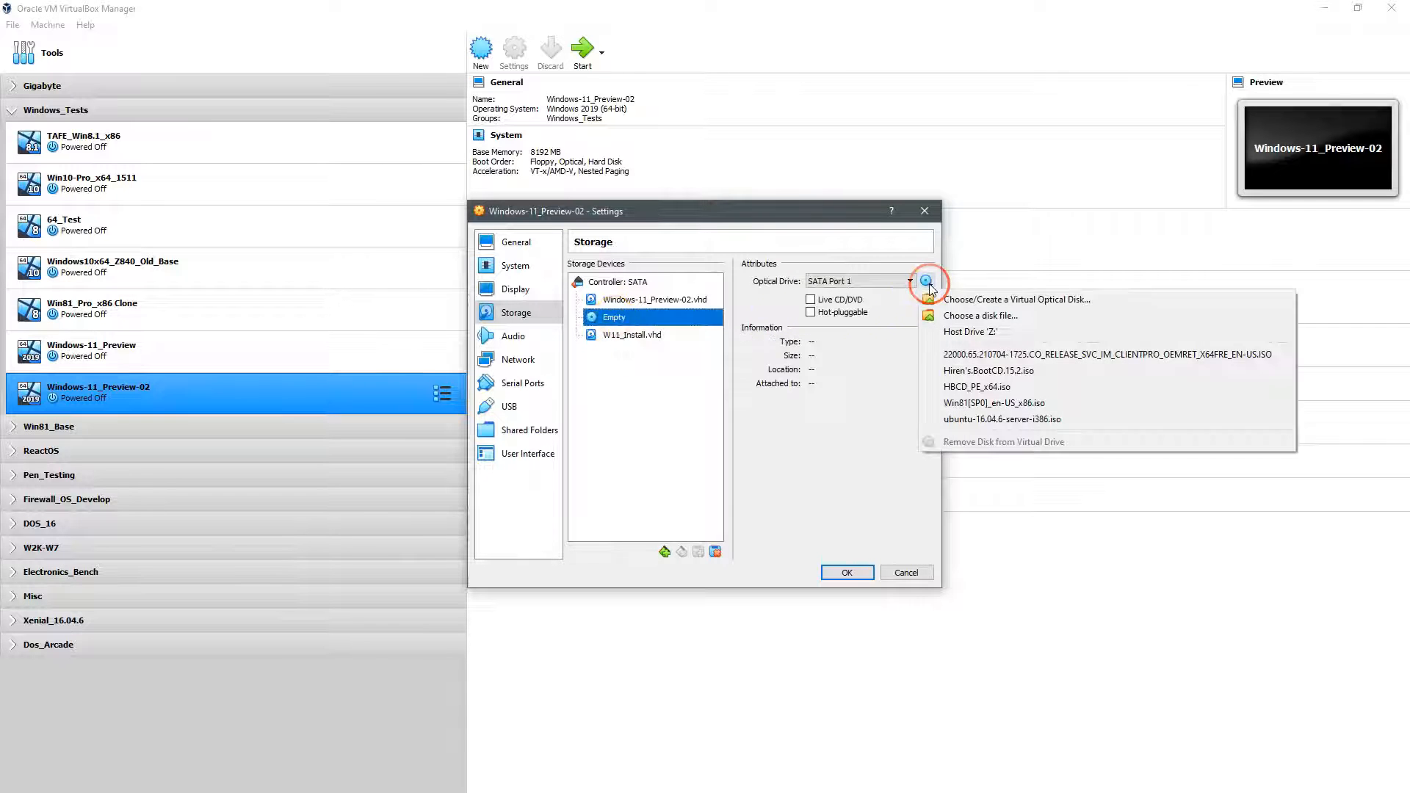
{"action": "left_click", "coordinate": [970, 389]}
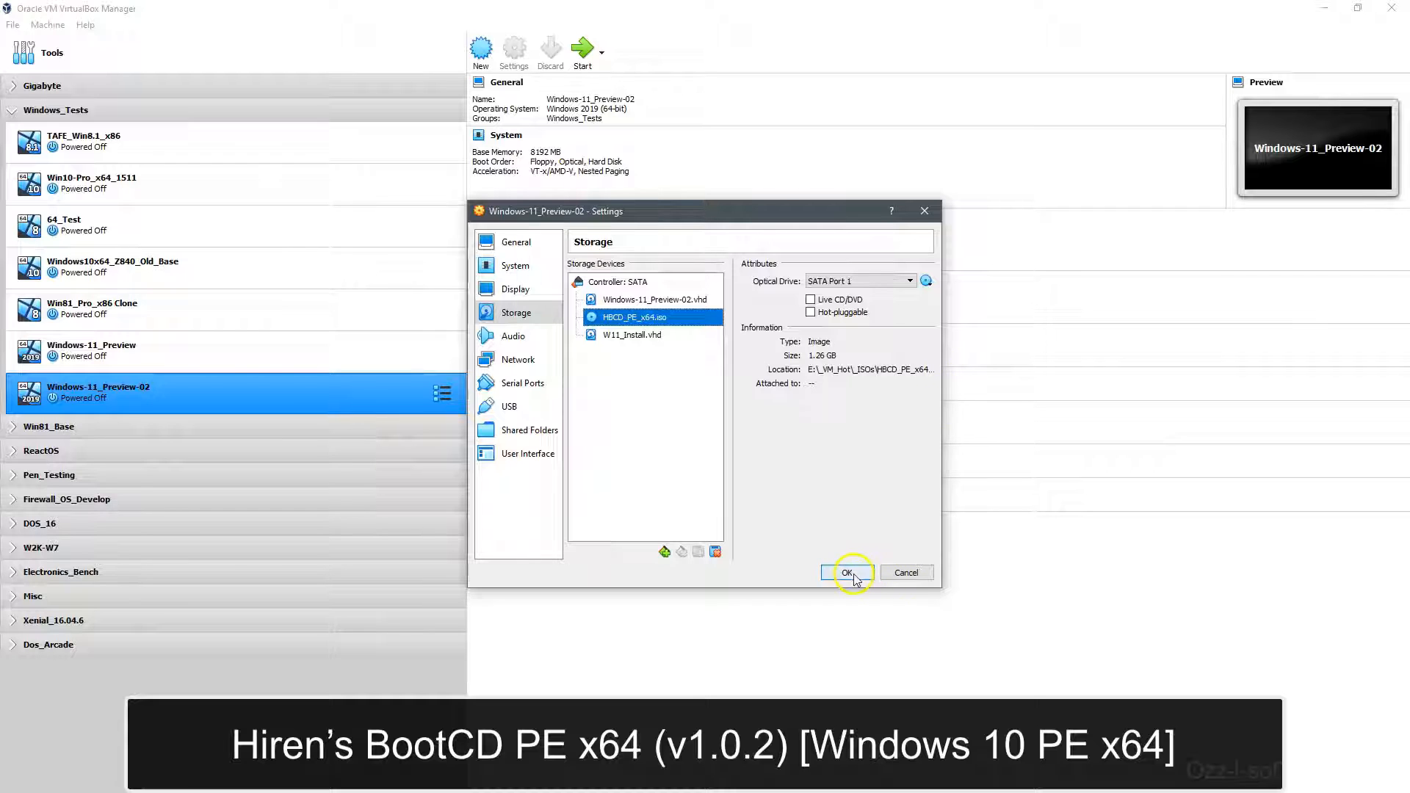
{"action": "left_click", "coordinate": [849, 572]}
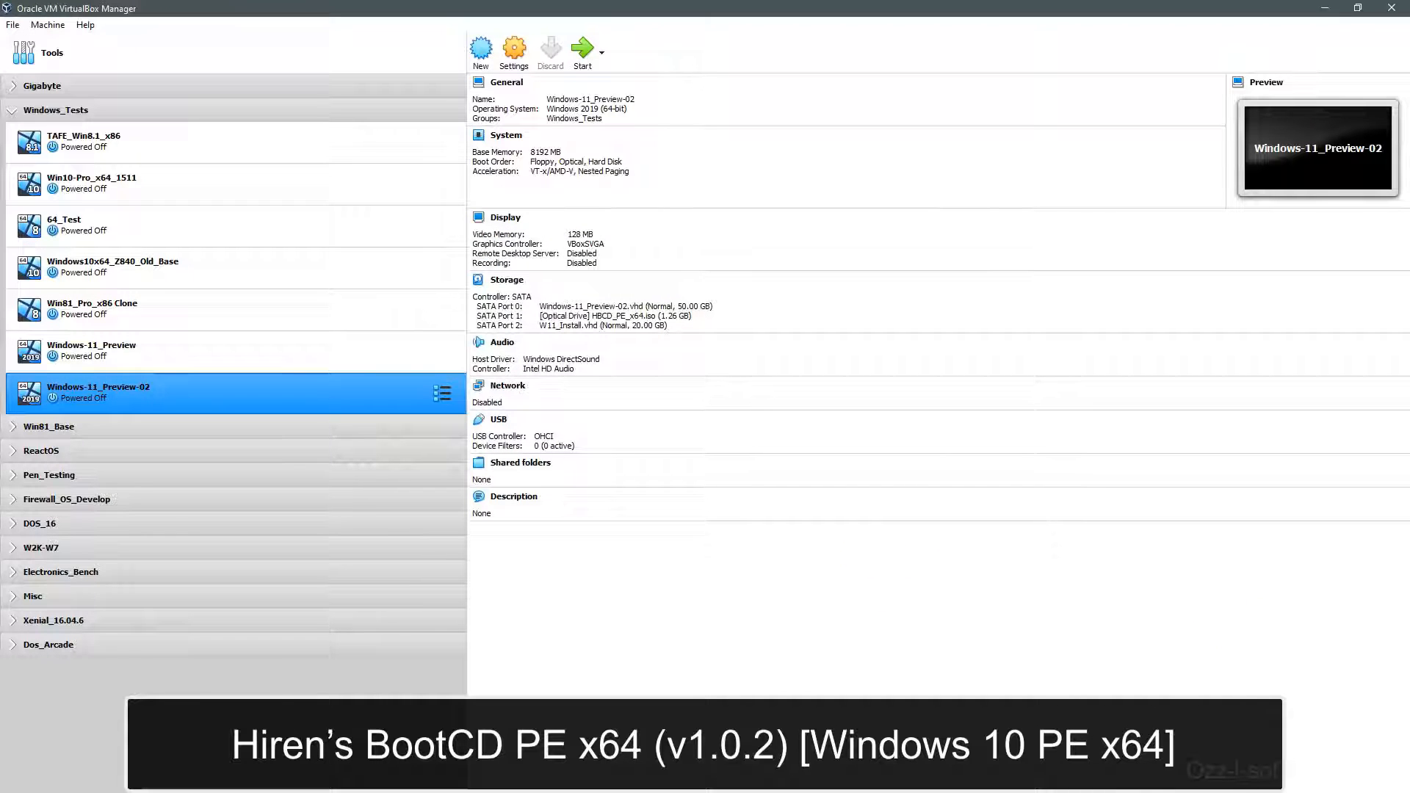
Step: Check the _ISOs folder holding HBCD_PE_x64.iso, then start Windows-11_Preview-02
{"action": "left_click", "coordinate": [514, 434]}
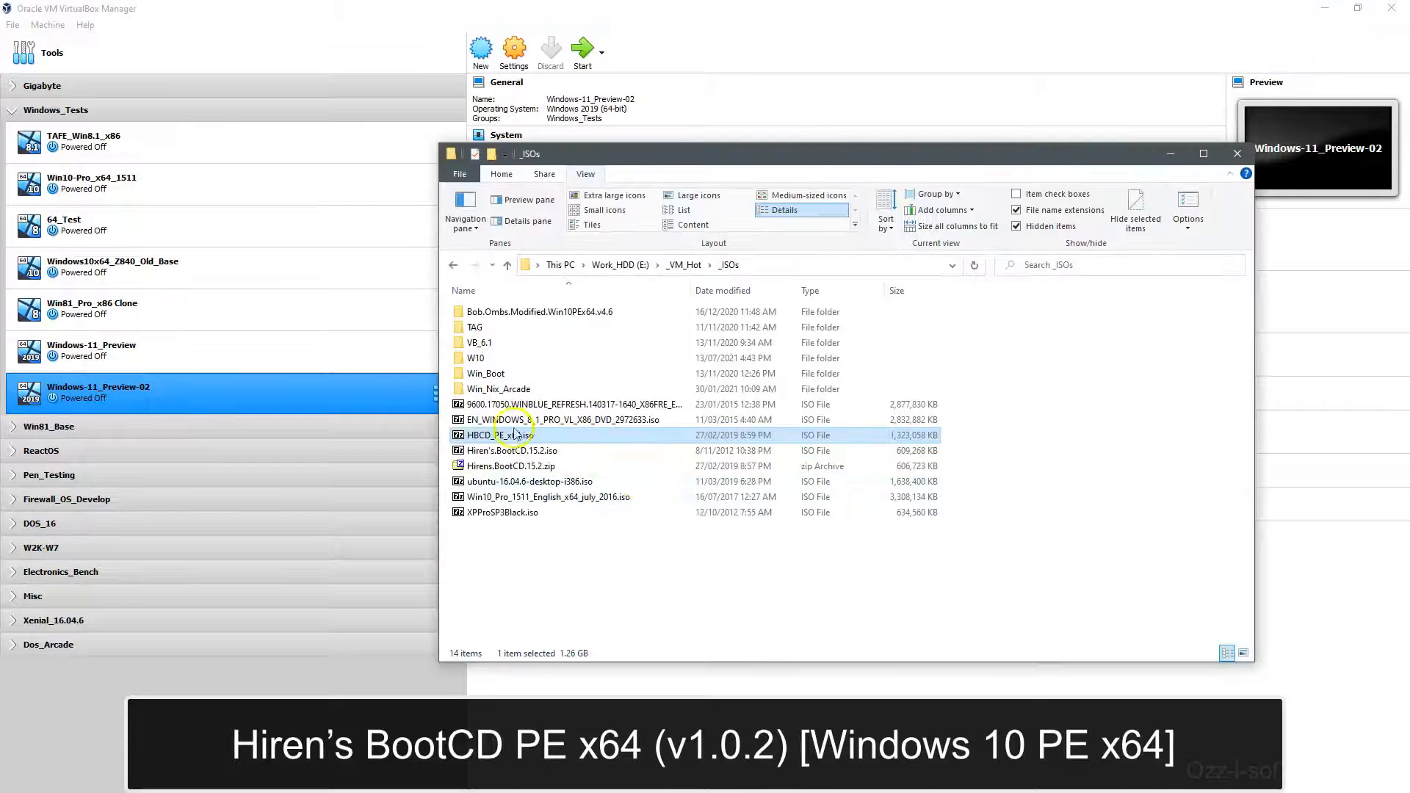
{"action": "left_click", "coordinate": [789, 31]}
{"action": "left_click", "coordinate": [726, 15]}
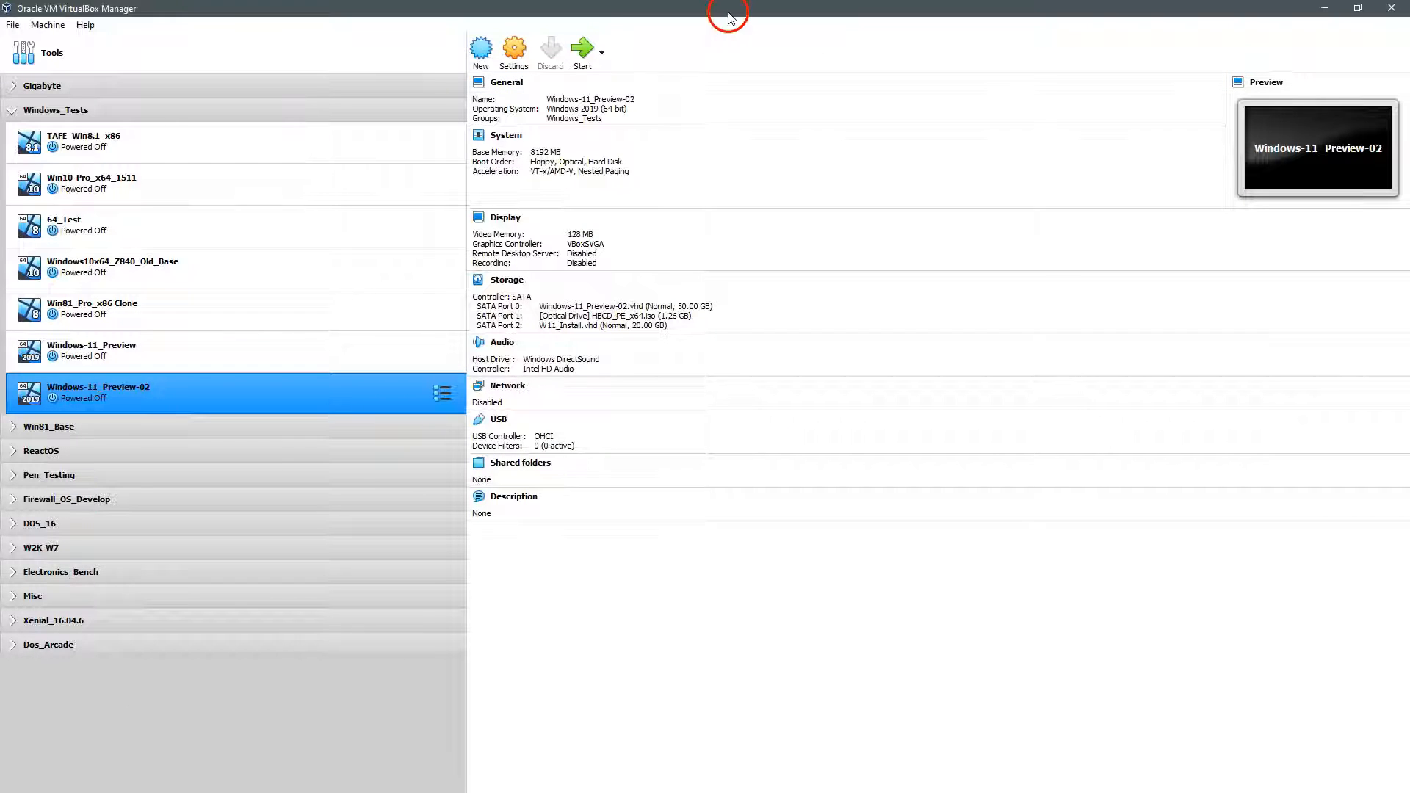
{"action": "left_click", "coordinate": [583, 55]}
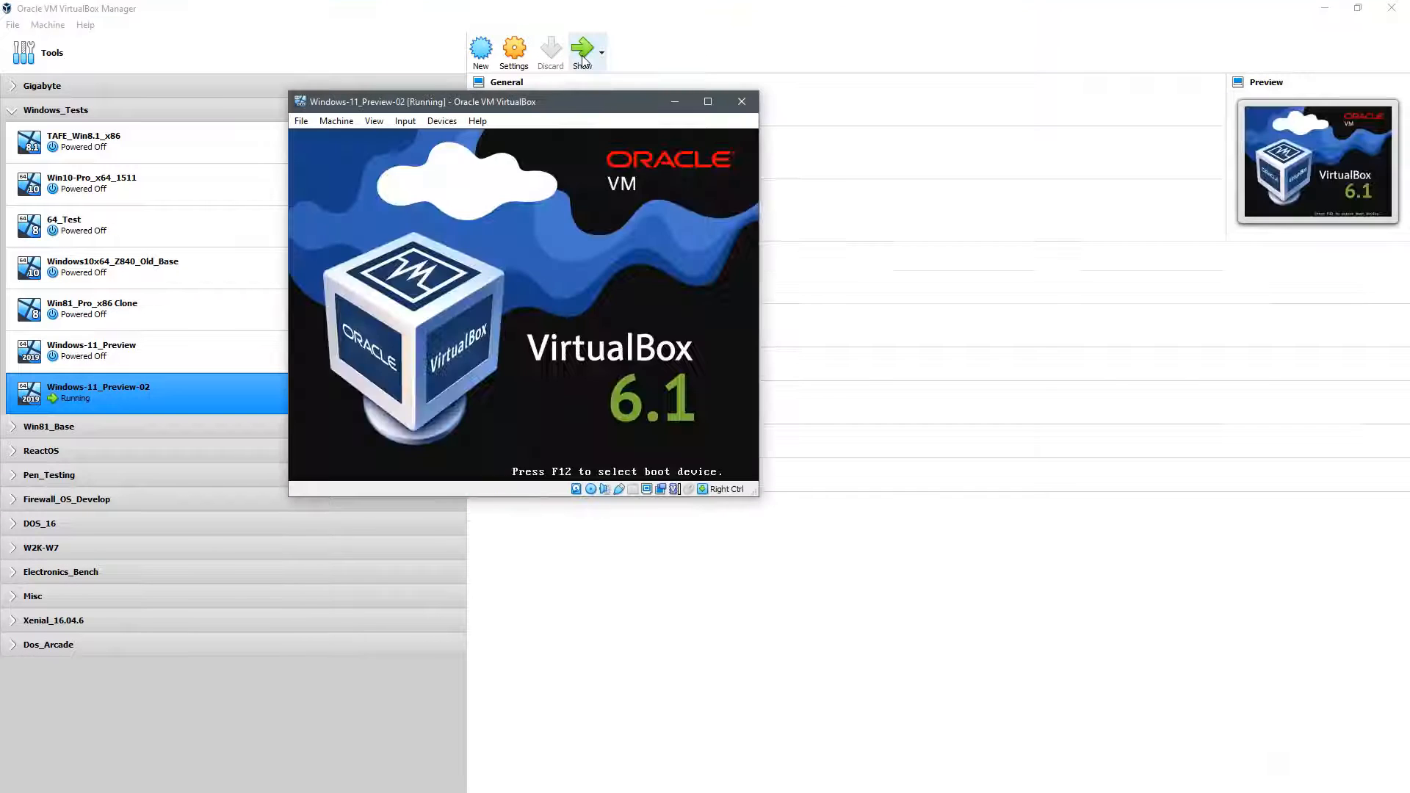
Step: Move the running VM window up and left while Hiren's BootCD PE boots
{"action": "left_click", "coordinate": [599, 105]}
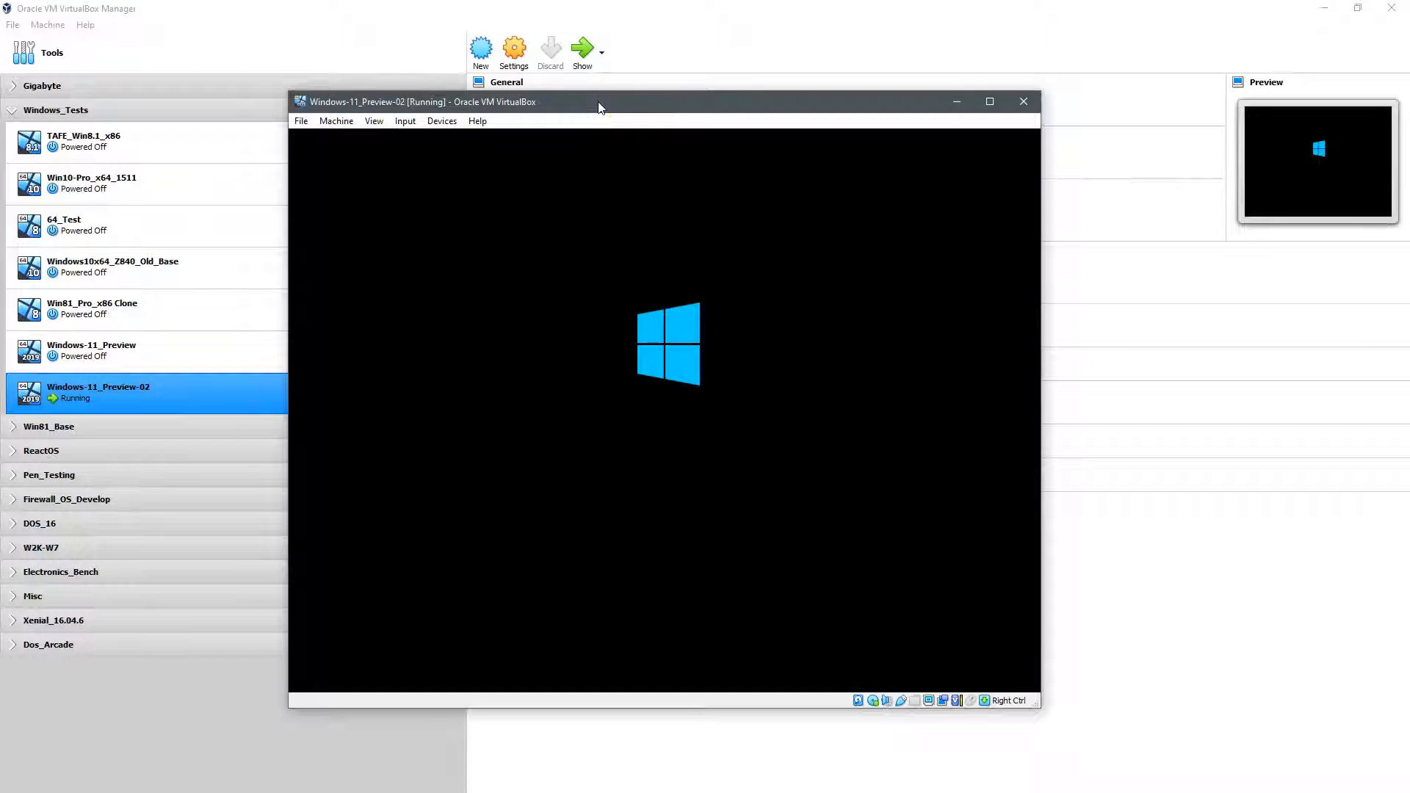
{"action": "left_click_drag", "start_coordinate": [599, 108], "coordinate": [574, 89]}
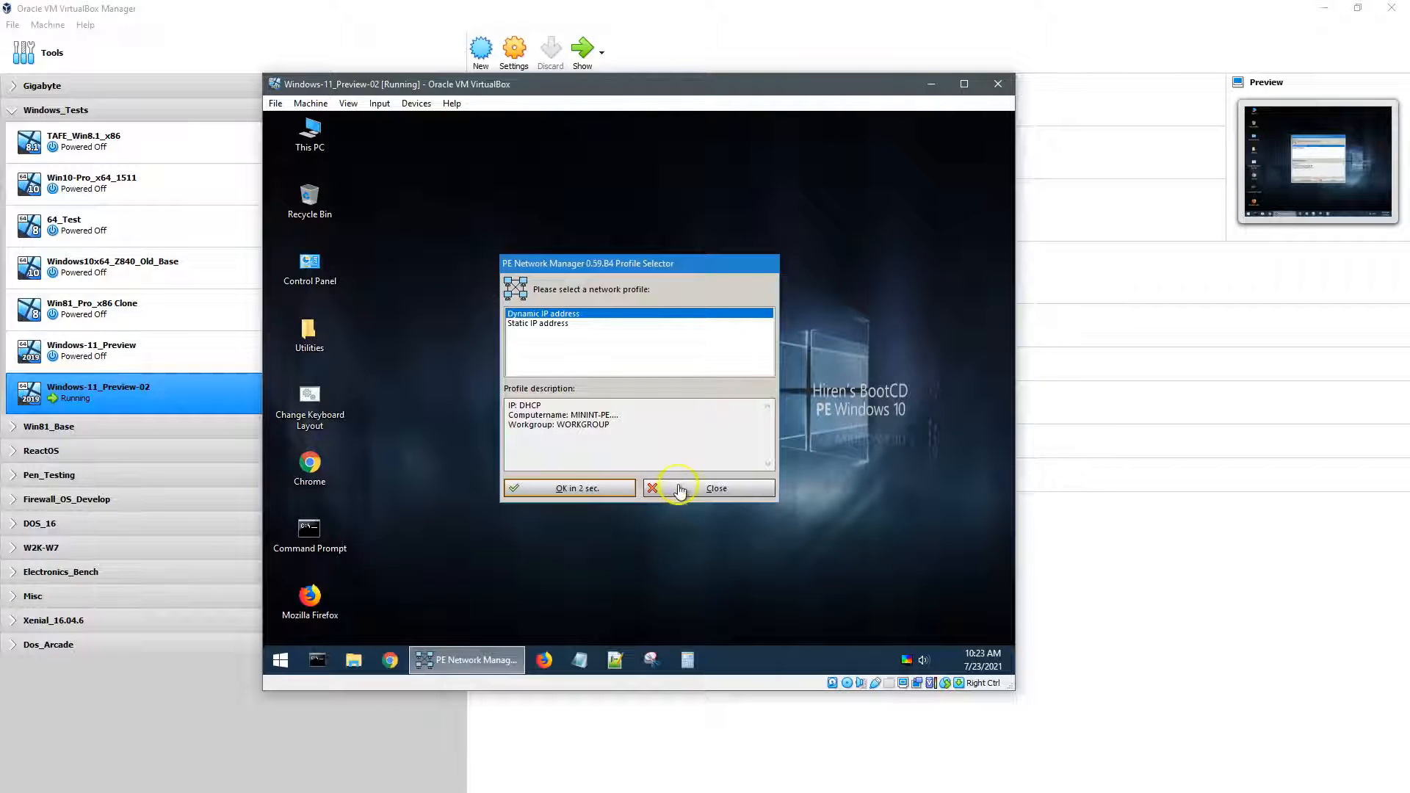
Step: Dismiss the network profile dialogs and launch Disk Management from the guest's Accessories menu
{"action": "left_click", "coordinate": [680, 491]}
{"action": "left_click", "coordinate": [686, 401]}
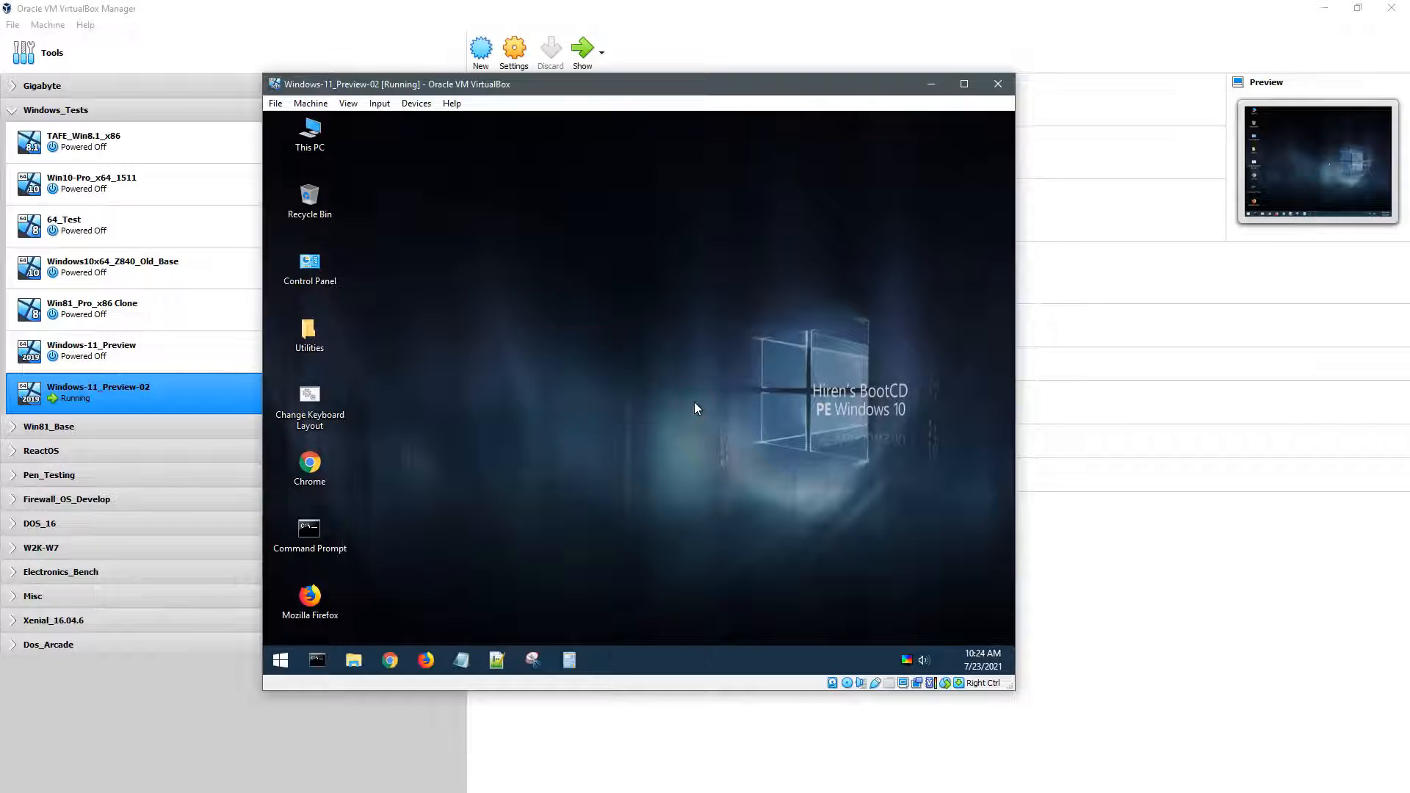
{"action": "left_click", "coordinate": [283, 661]}
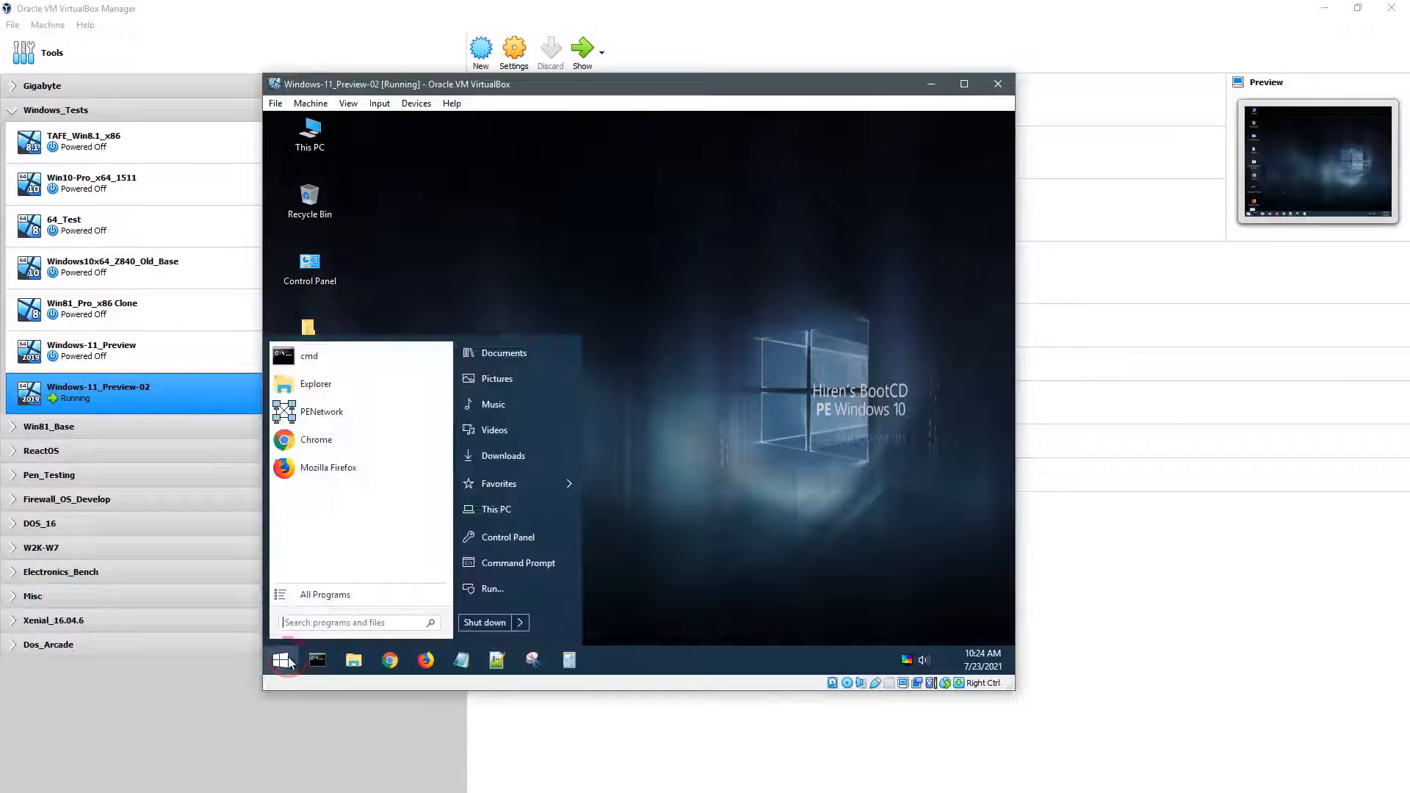
{"action": "left_click", "coordinate": [378, 592]}
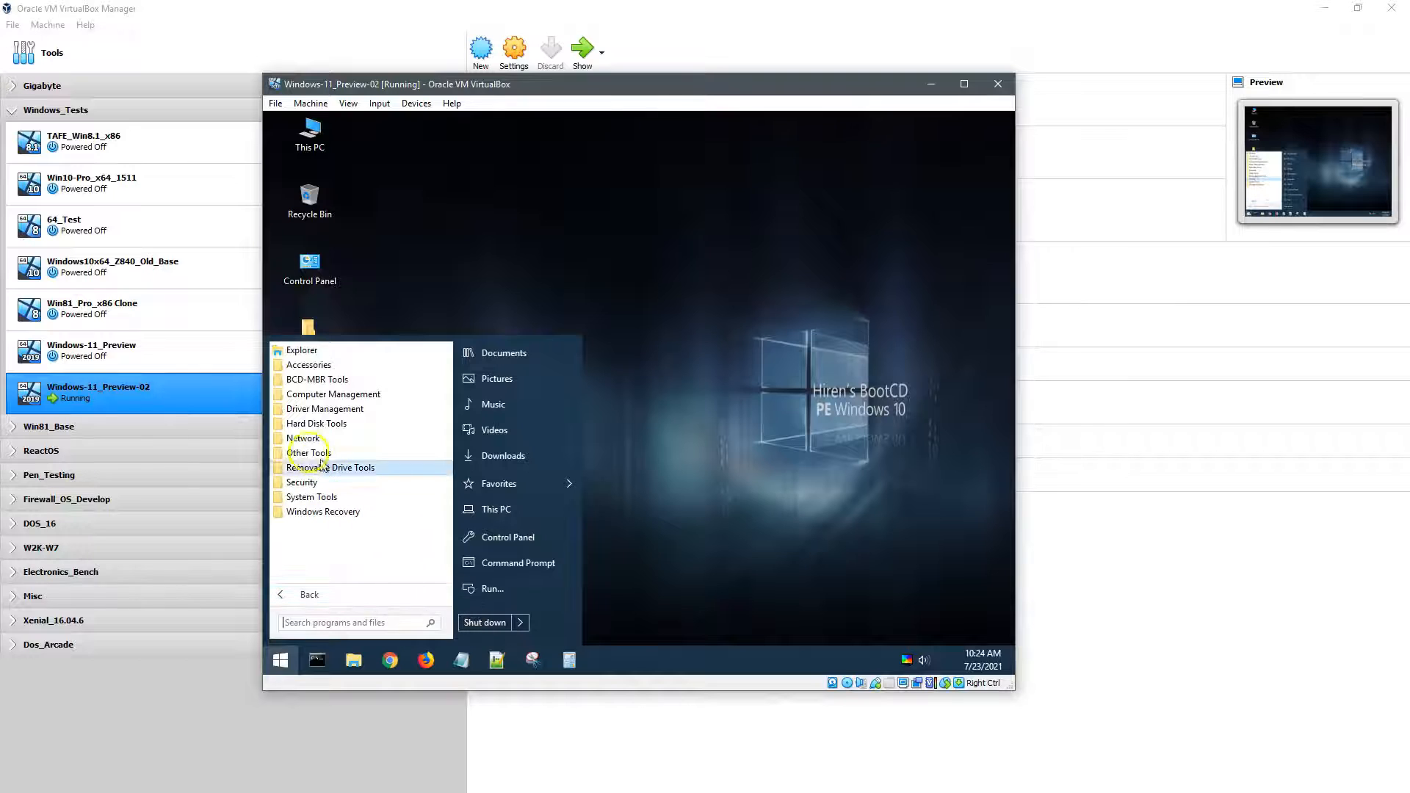
{"action": "left_click", "coordinate": [301, 366]}
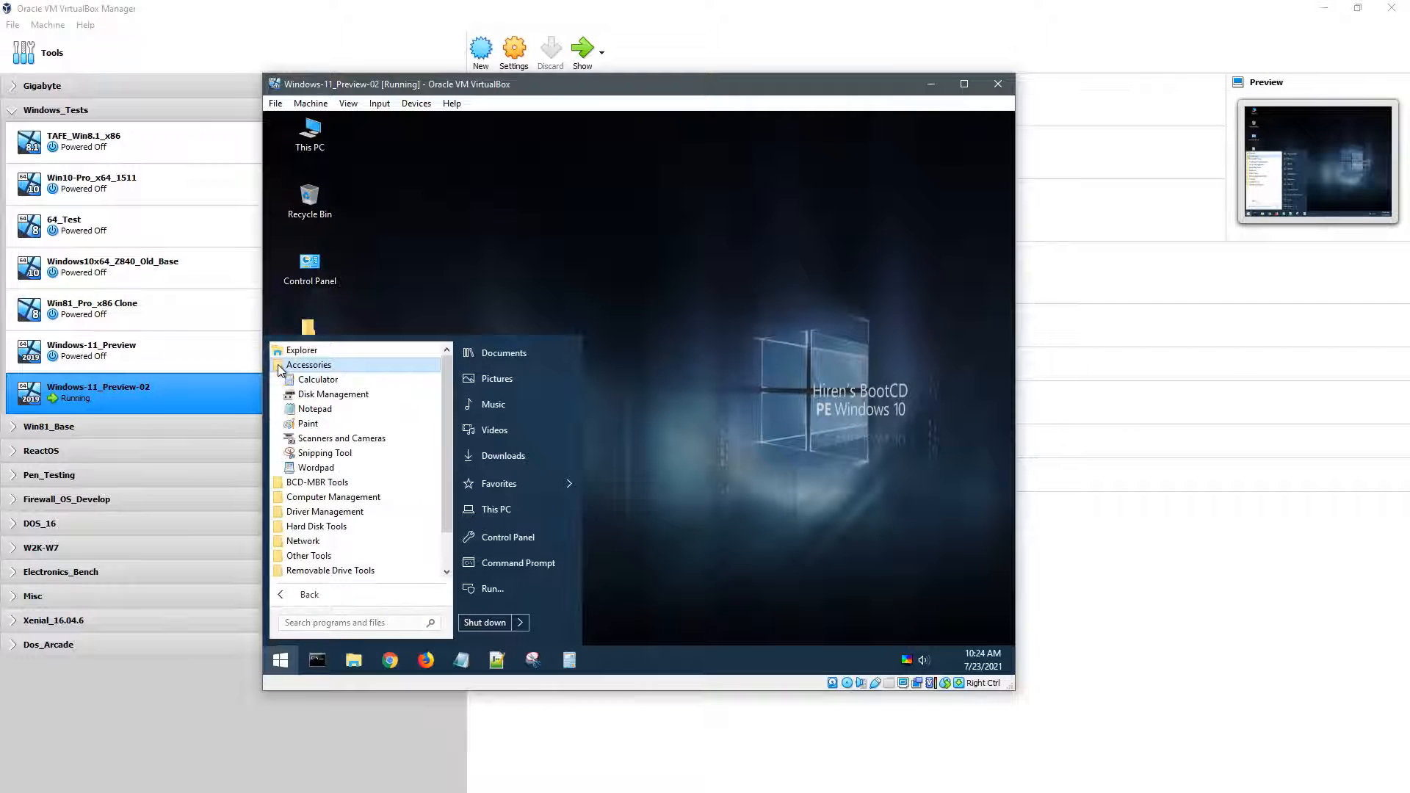
{"action": "left_click", "coordinate": [324, 394]}
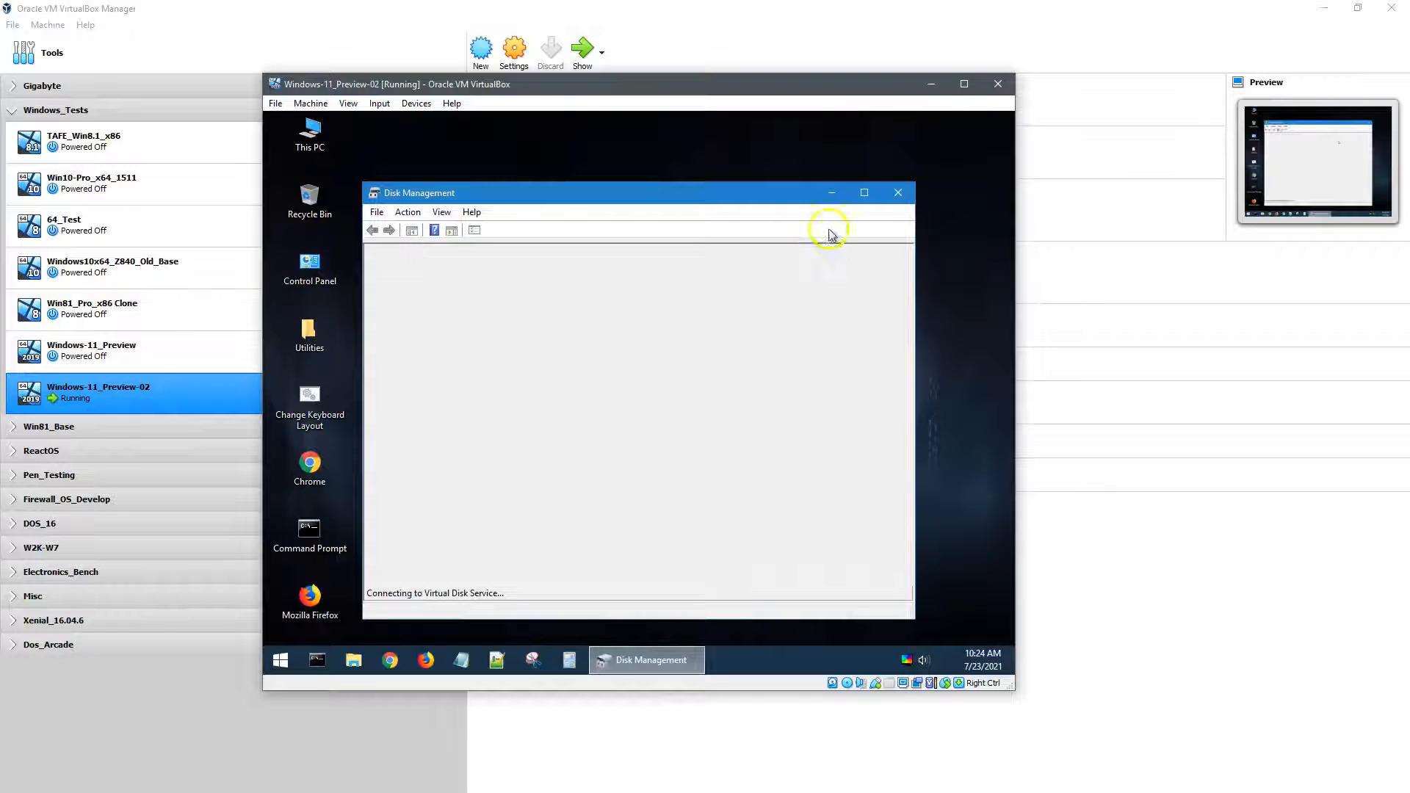
Step: Initialize the 50 GB Disk 0 with the MBR partition style, then close Disk Management
{"action": "left_click", "coordinate": [863, 193]}
{"action": "left_click", "coordinate": [772, 214]}
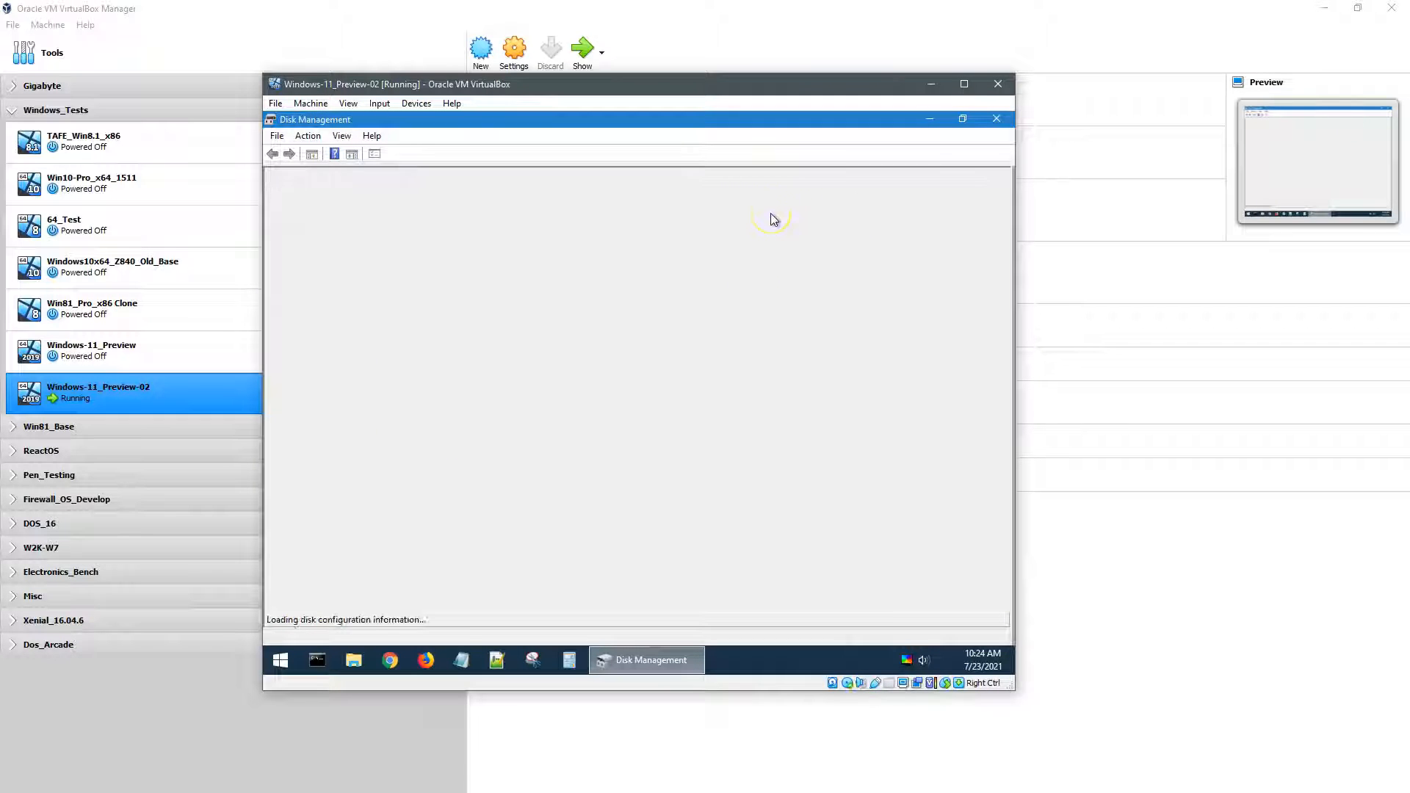
{"action": "left_click", "coordinate": [771, 214]}
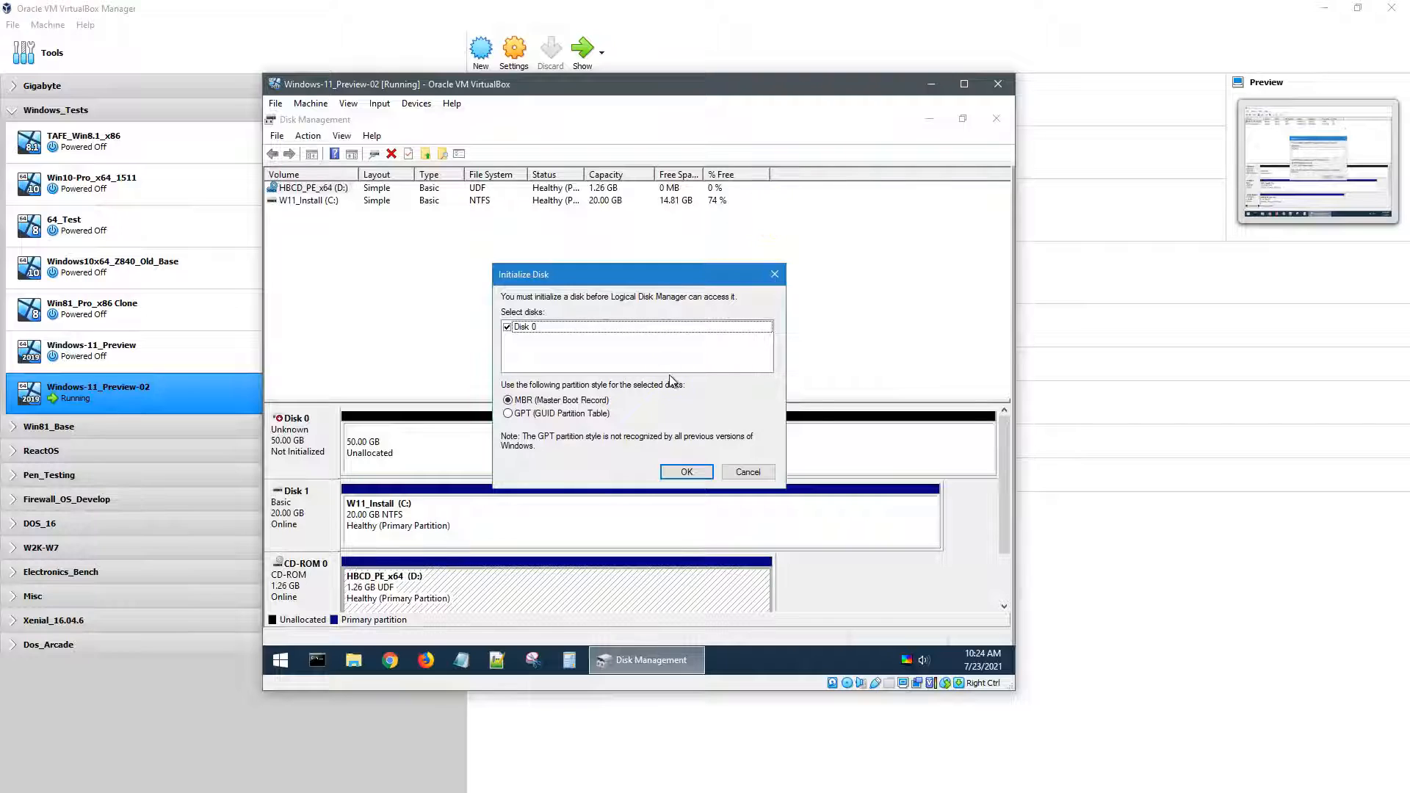
{"action": "left_click", "coordinate": [539, 333]}
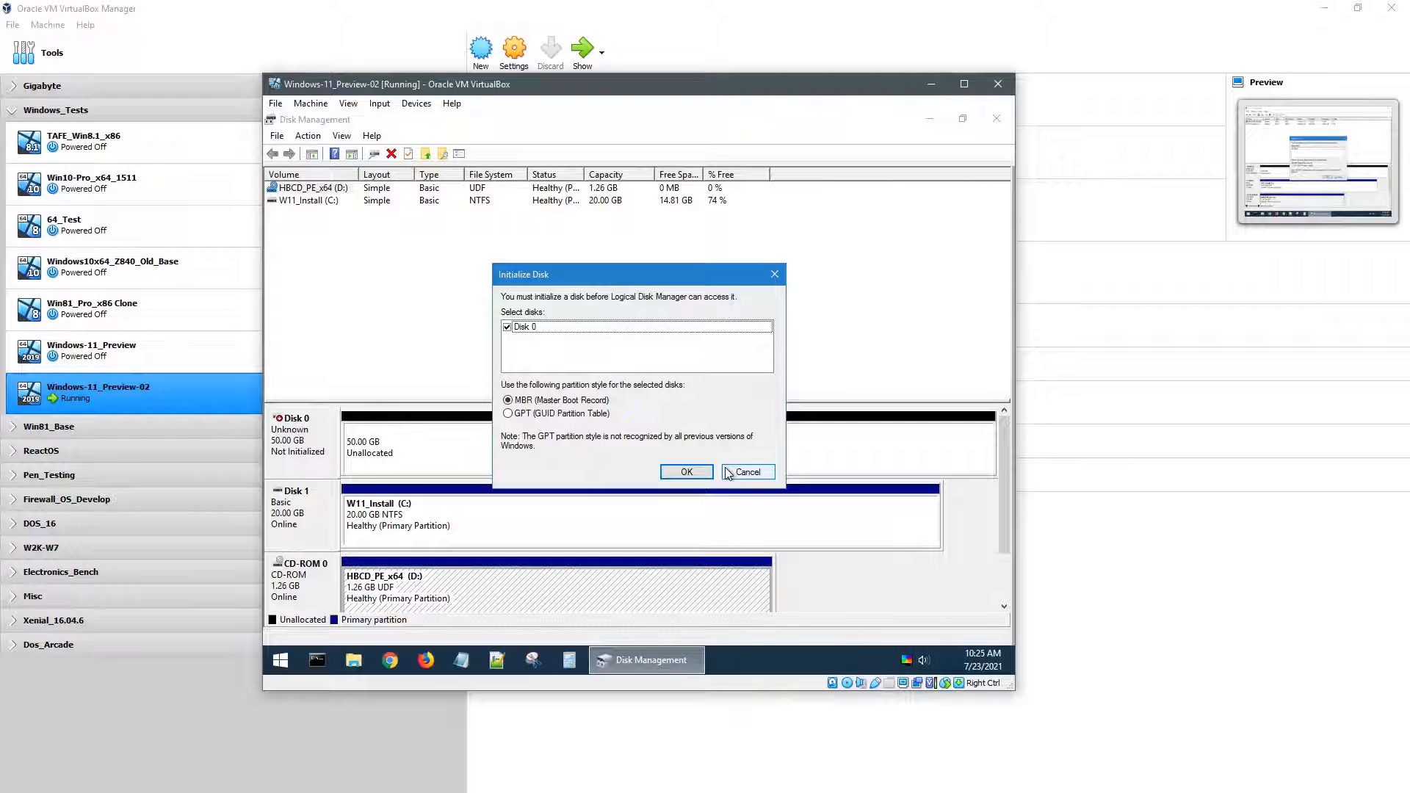
{"action": "left_click", "coordinate": [686, 472]}
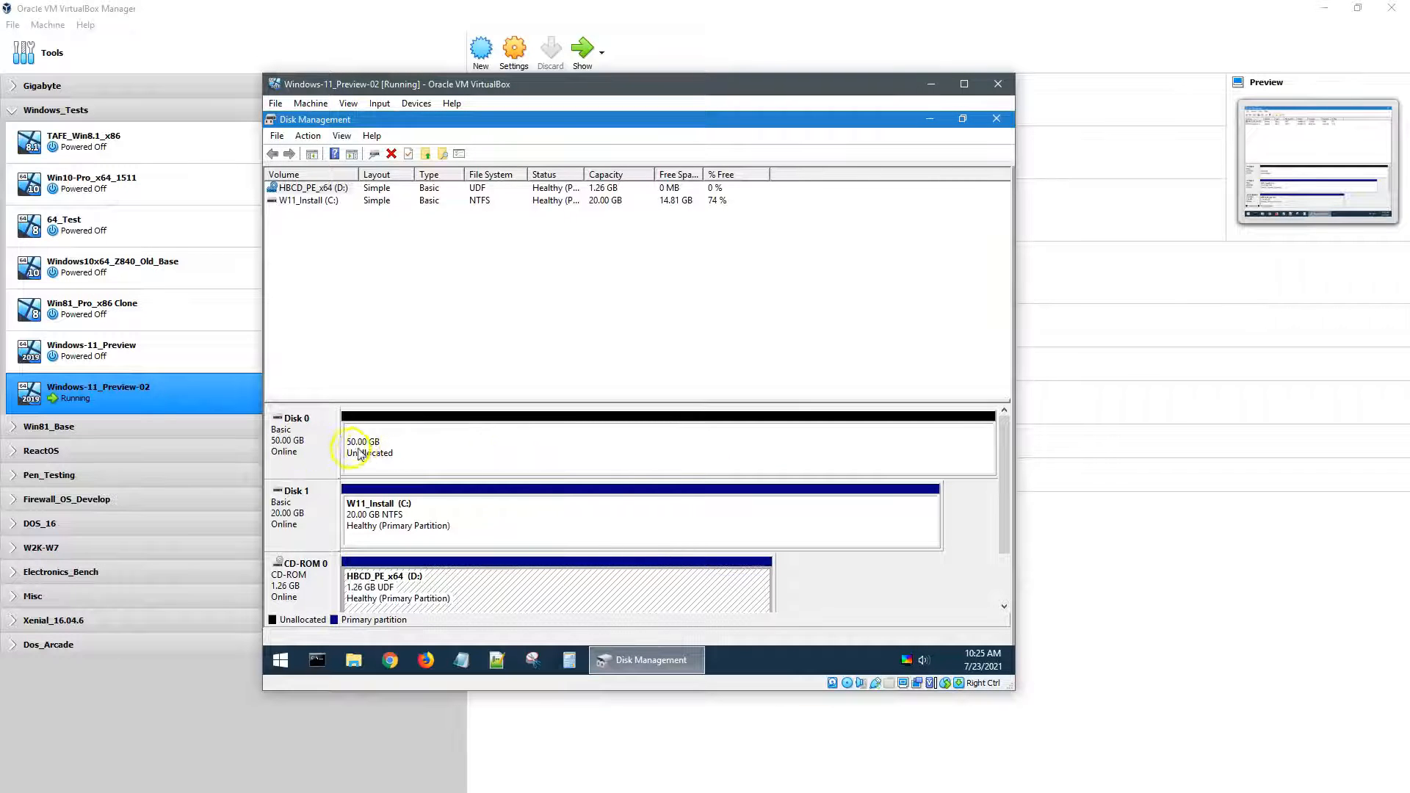
{"action": "left_click_drag", "start_coordinate": [1003, 450], "coordinate": [999, 500]}
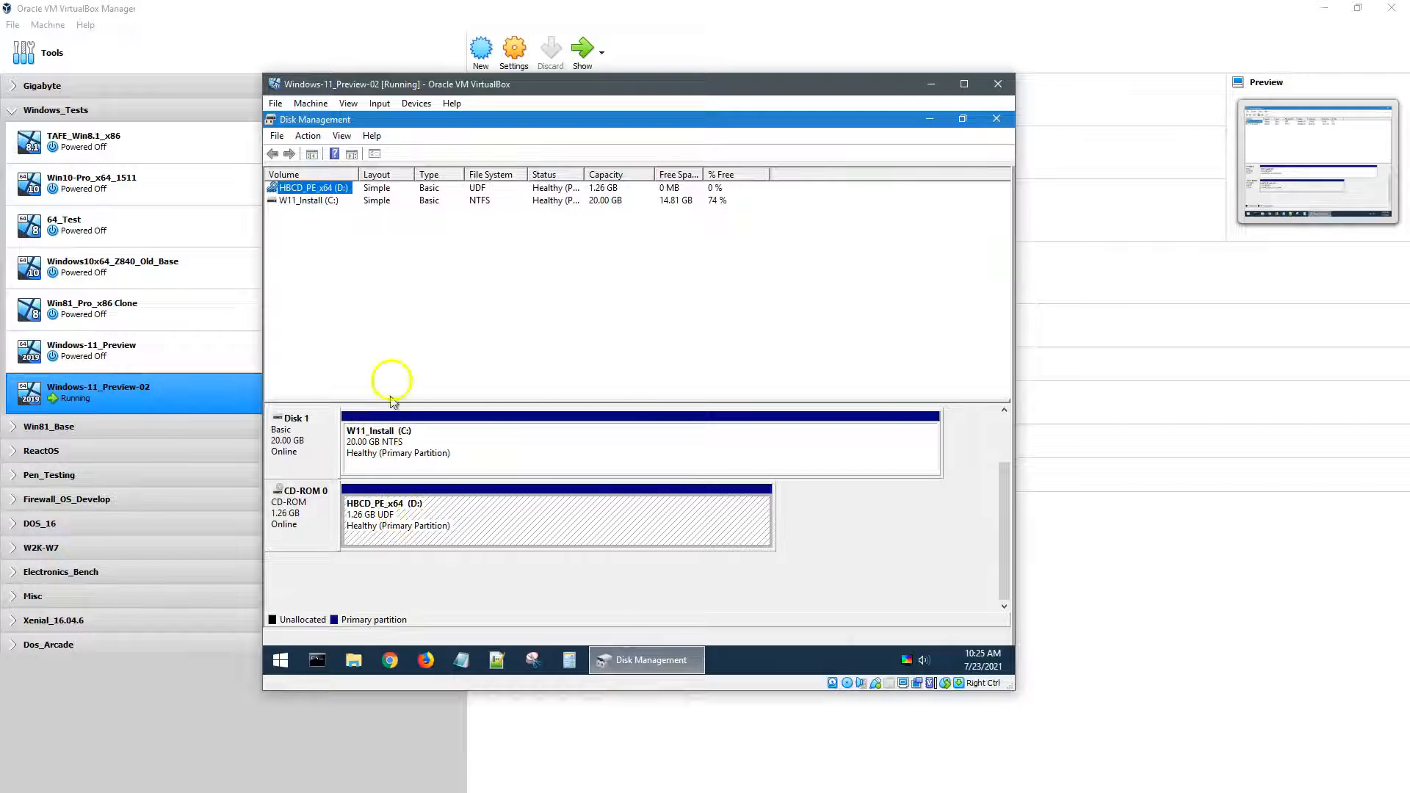
{"action": "left_click", "coordinate": [997, 119]}
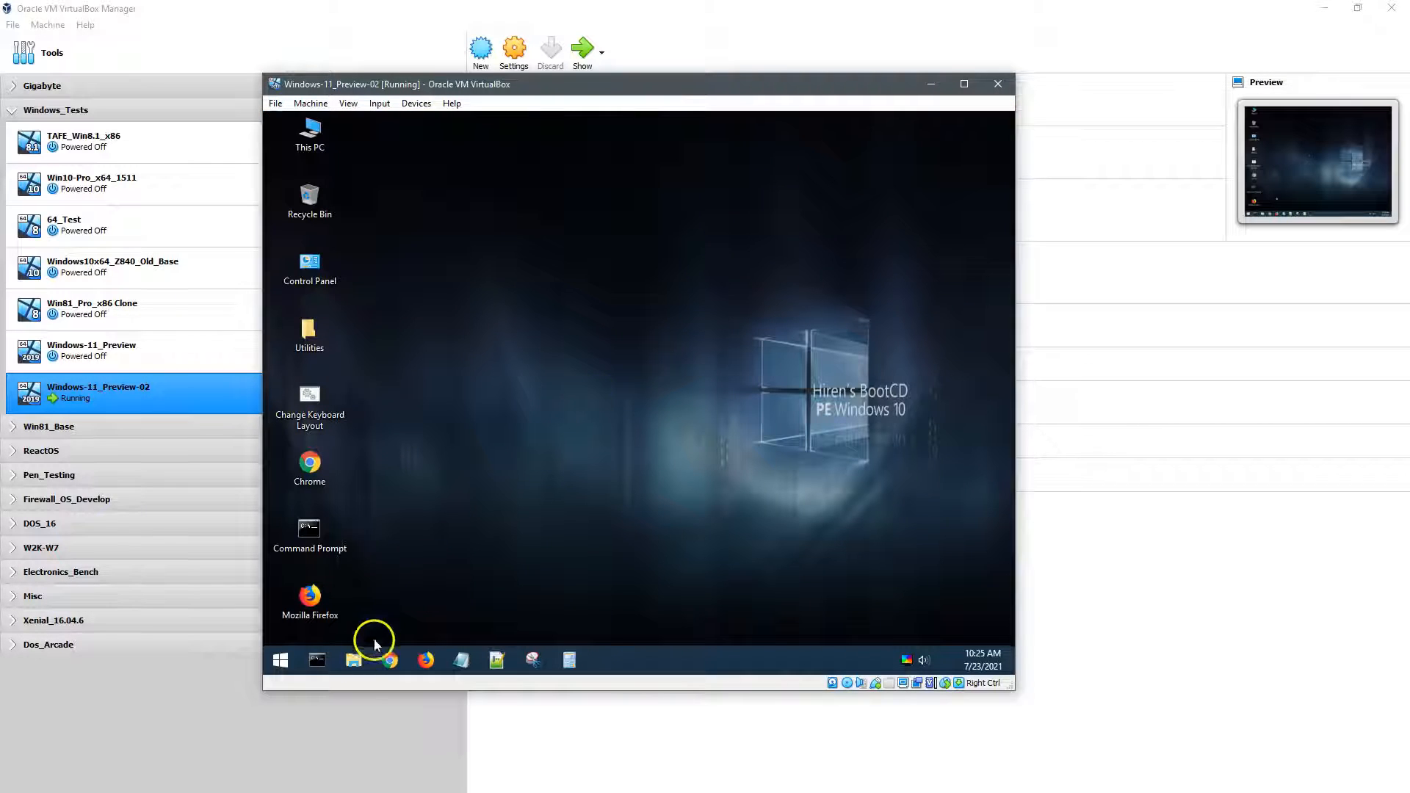
Step: Open the W11_Install (C:) drive in the guest's file browser and run setup.exe
{"action": "left_click", "coordinate": [355, 659]}
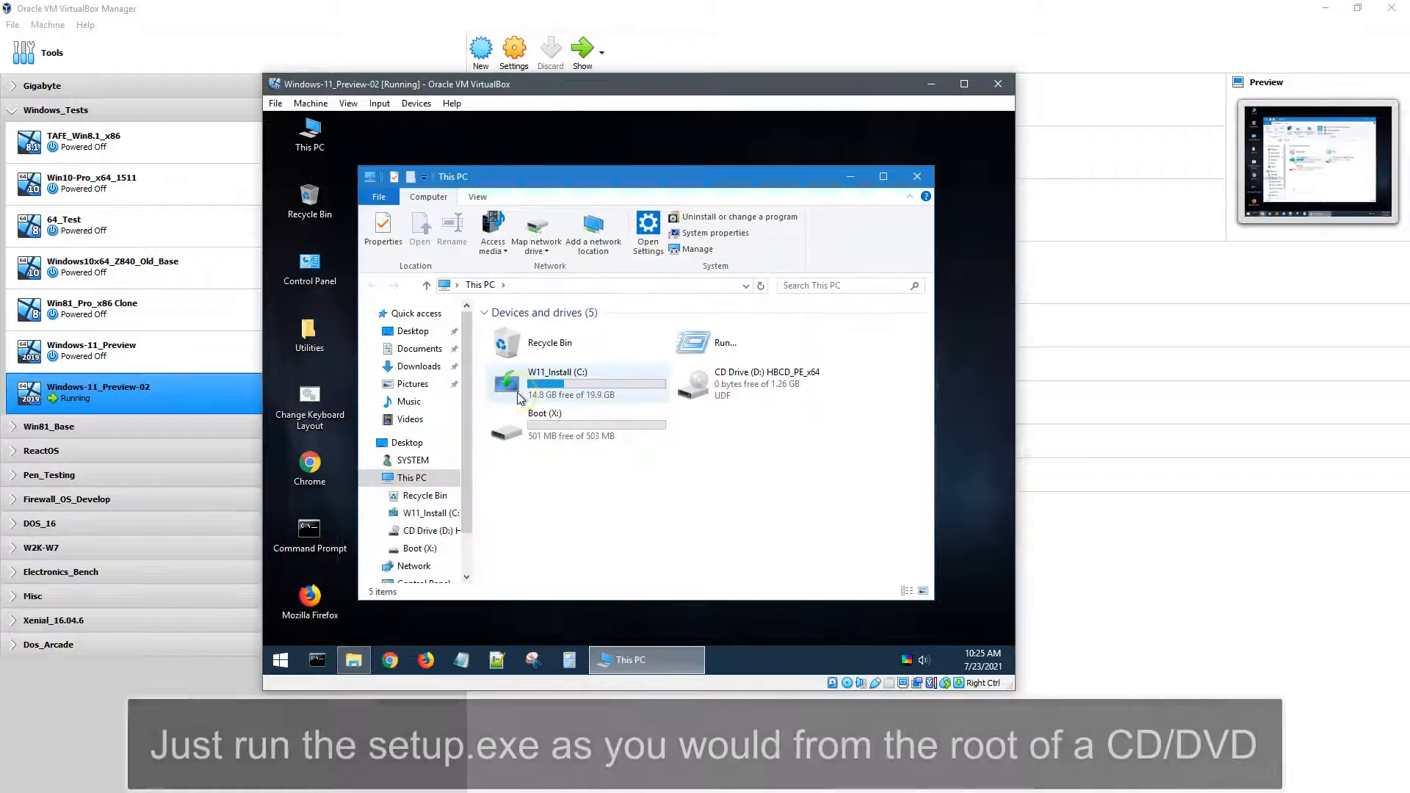
{"action": "right_click", "coordinate": [519, 398]}
{"action": "left_click", "coordinate": [557, 488]}
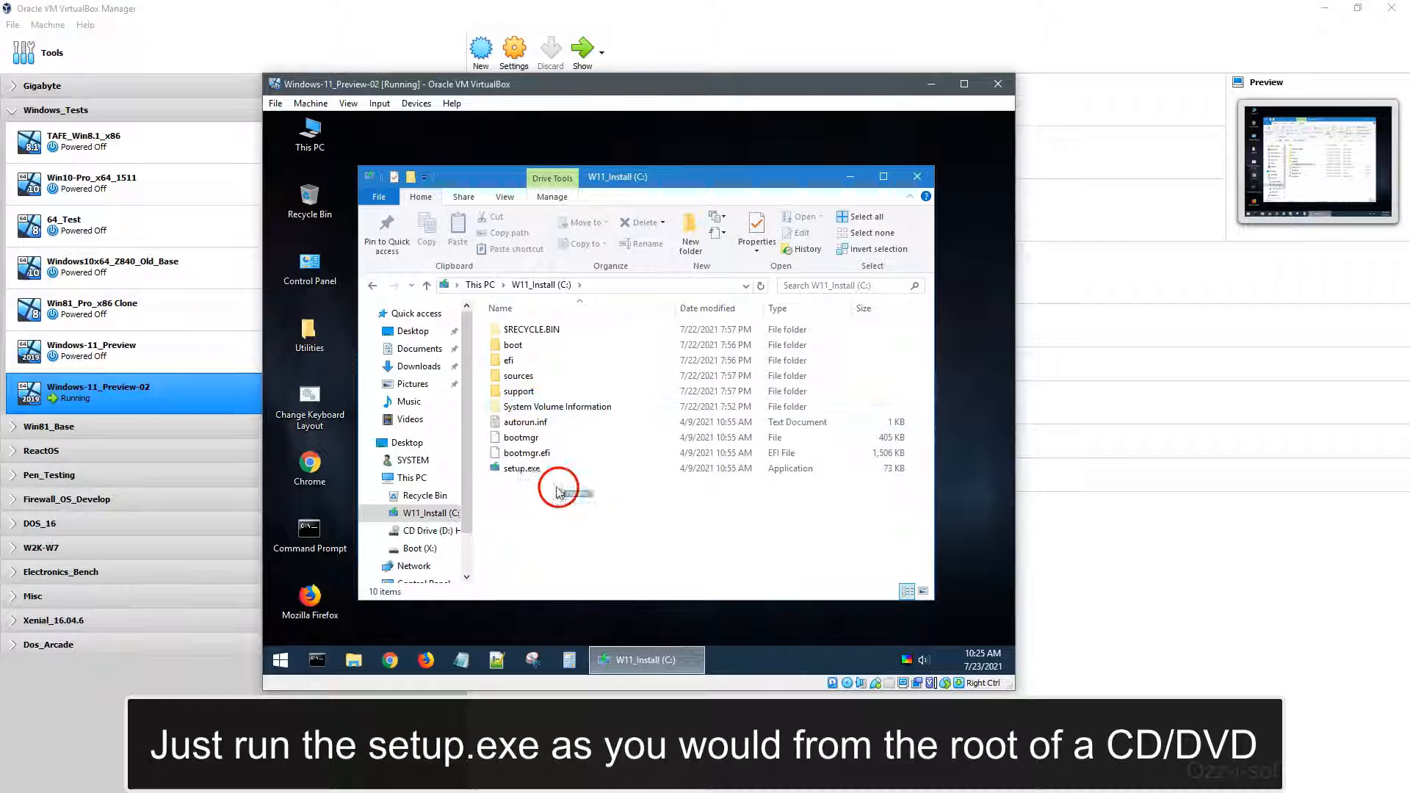
{"action": "left_click", "coordinate": [494, 292]}
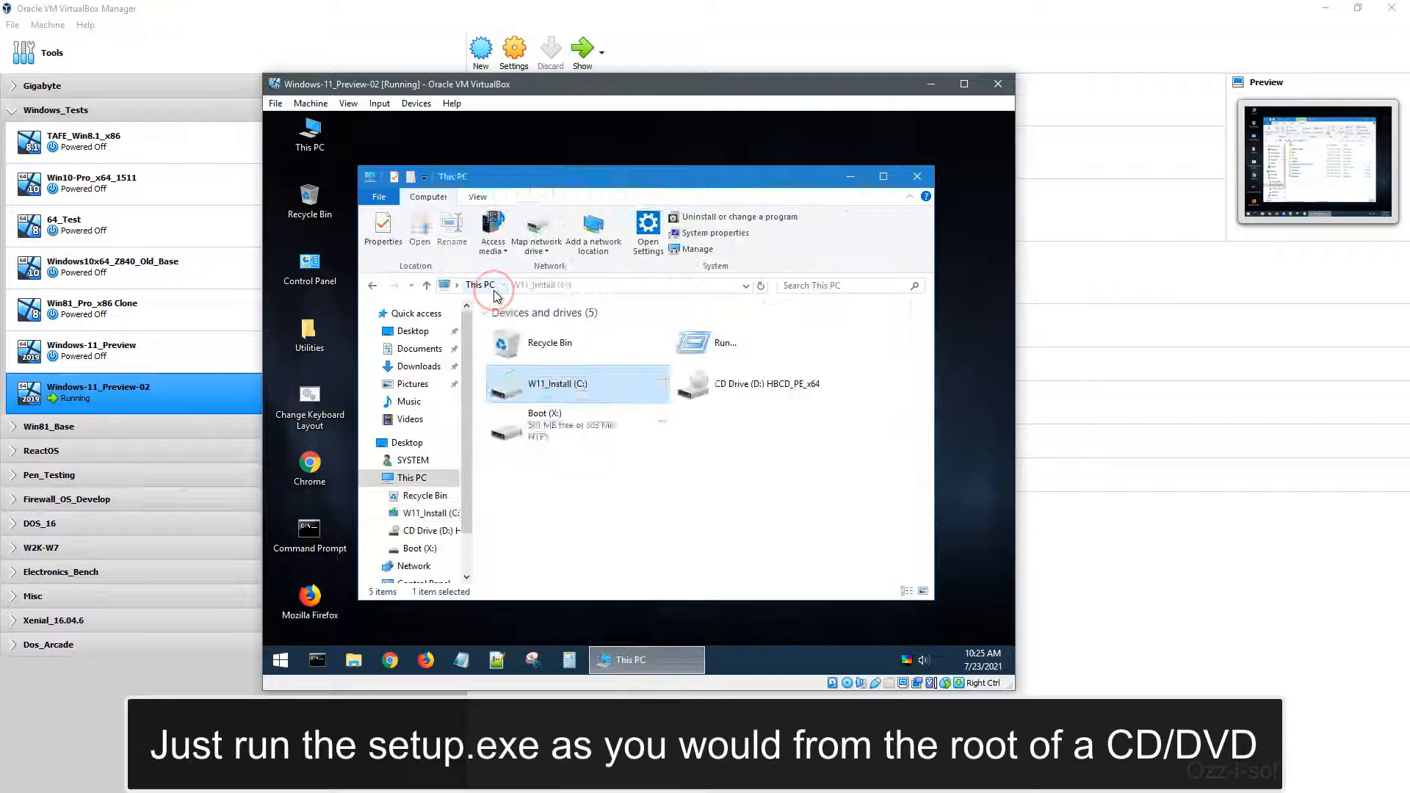
{"action": "double_click", "coordinate": [536, 386]}
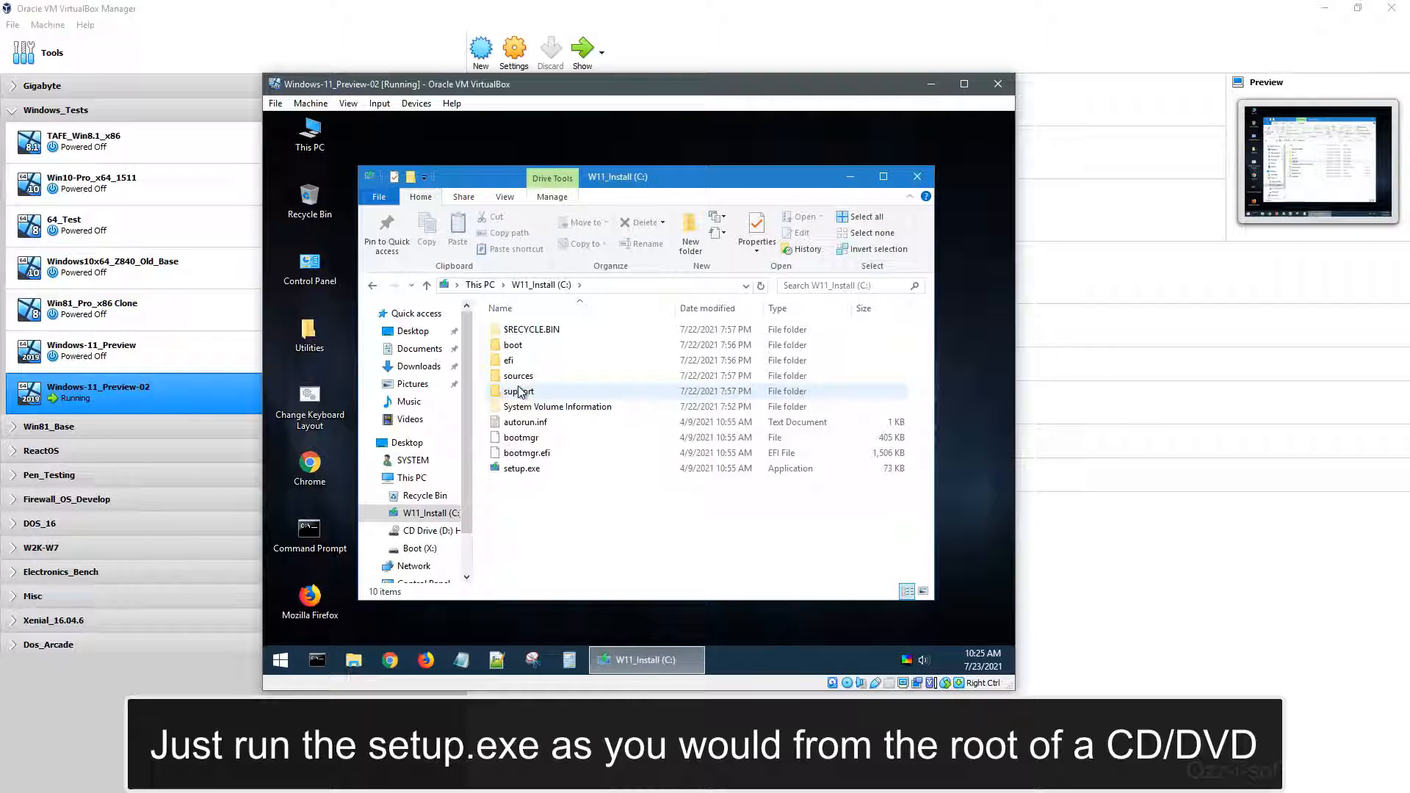
{"action": "left_click", "coordinate": [518, 473]}
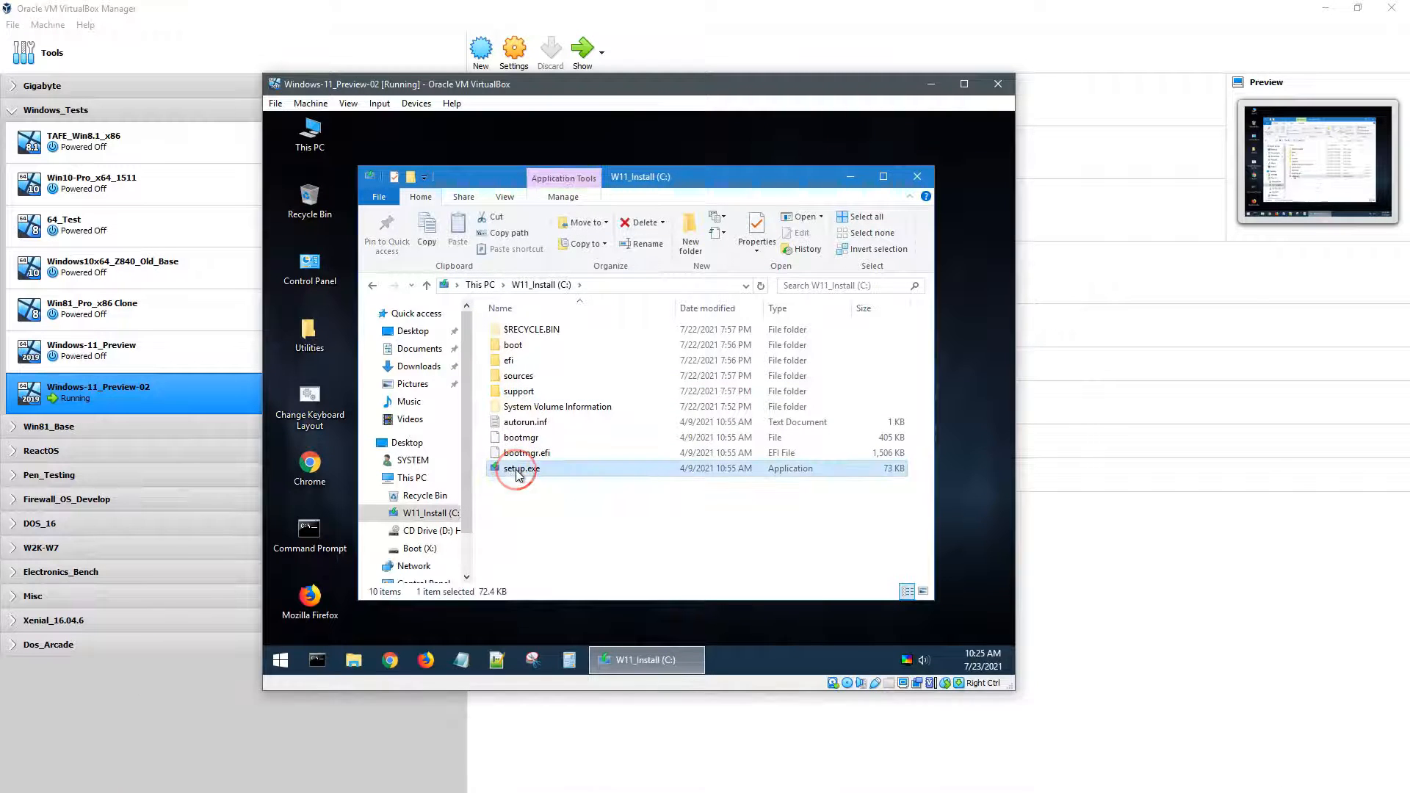
{"action": "double_click", "coordinate": [518, 473]}
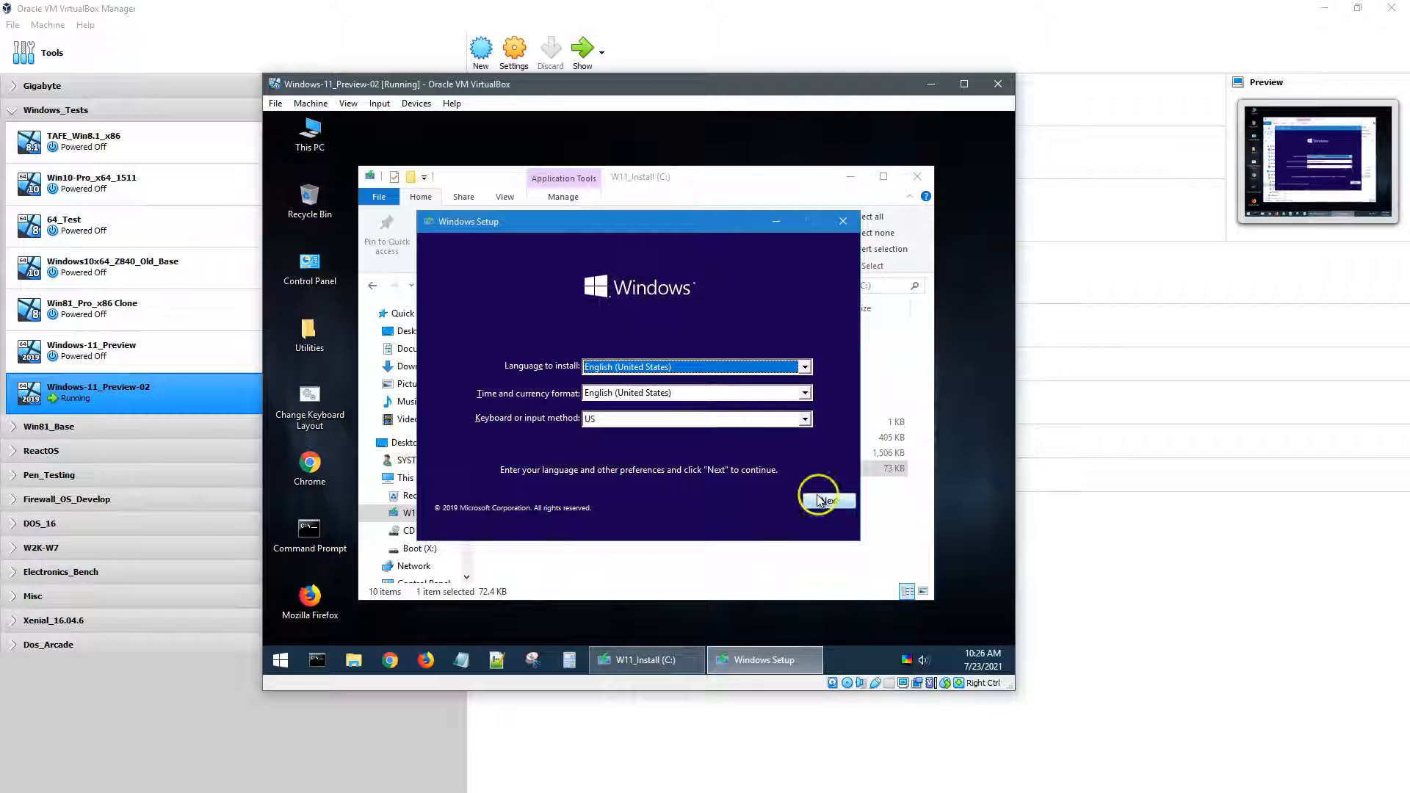
Step: Keep English (United States), choose Install now, and skip the product key
{"action": "left_click", "coordinate": [806, 369]}
{"action": "left_click", "coordinate": [805, 369]}
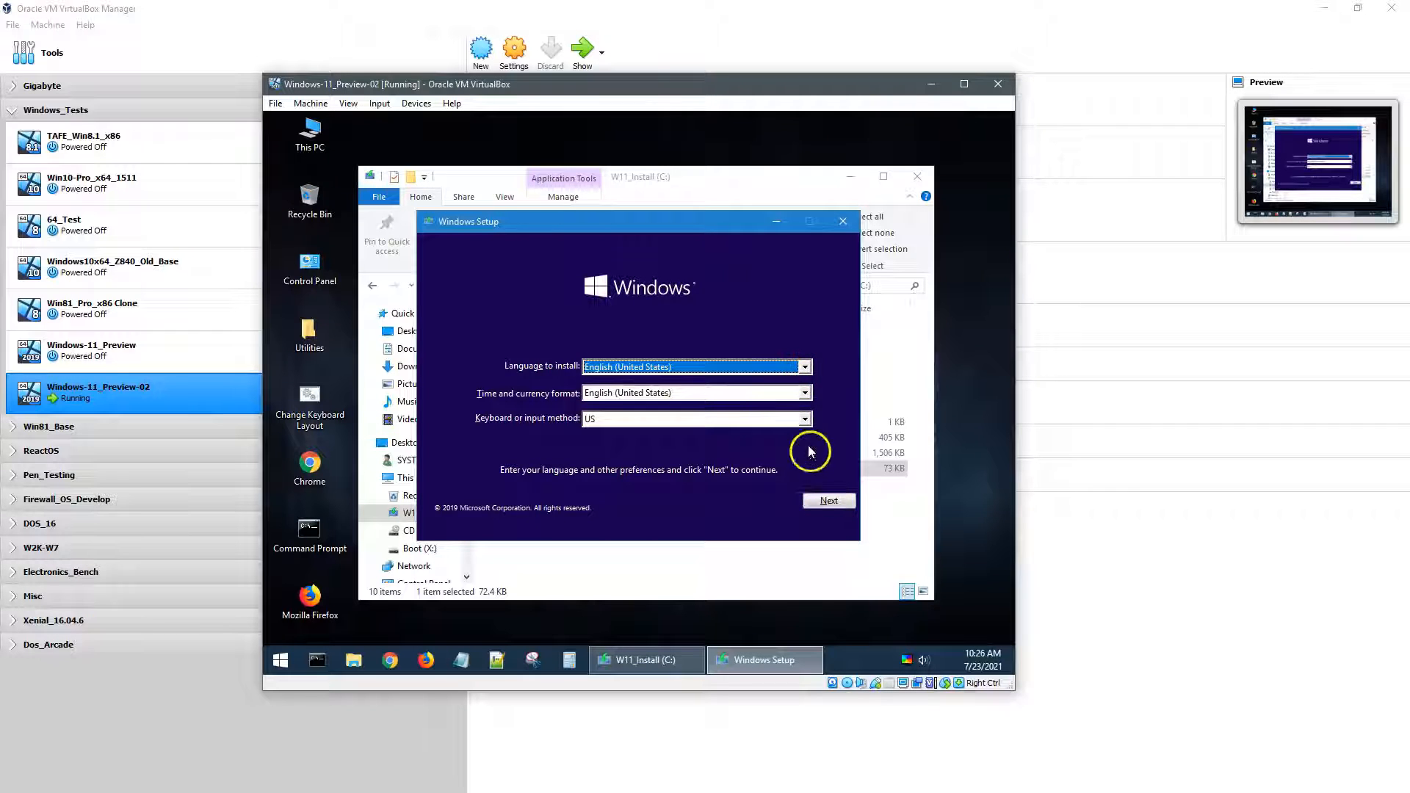
{"action": "left_click", "coordinate": [827, 499]}
{"action": "left_click", "coordinate": [664, 398]}
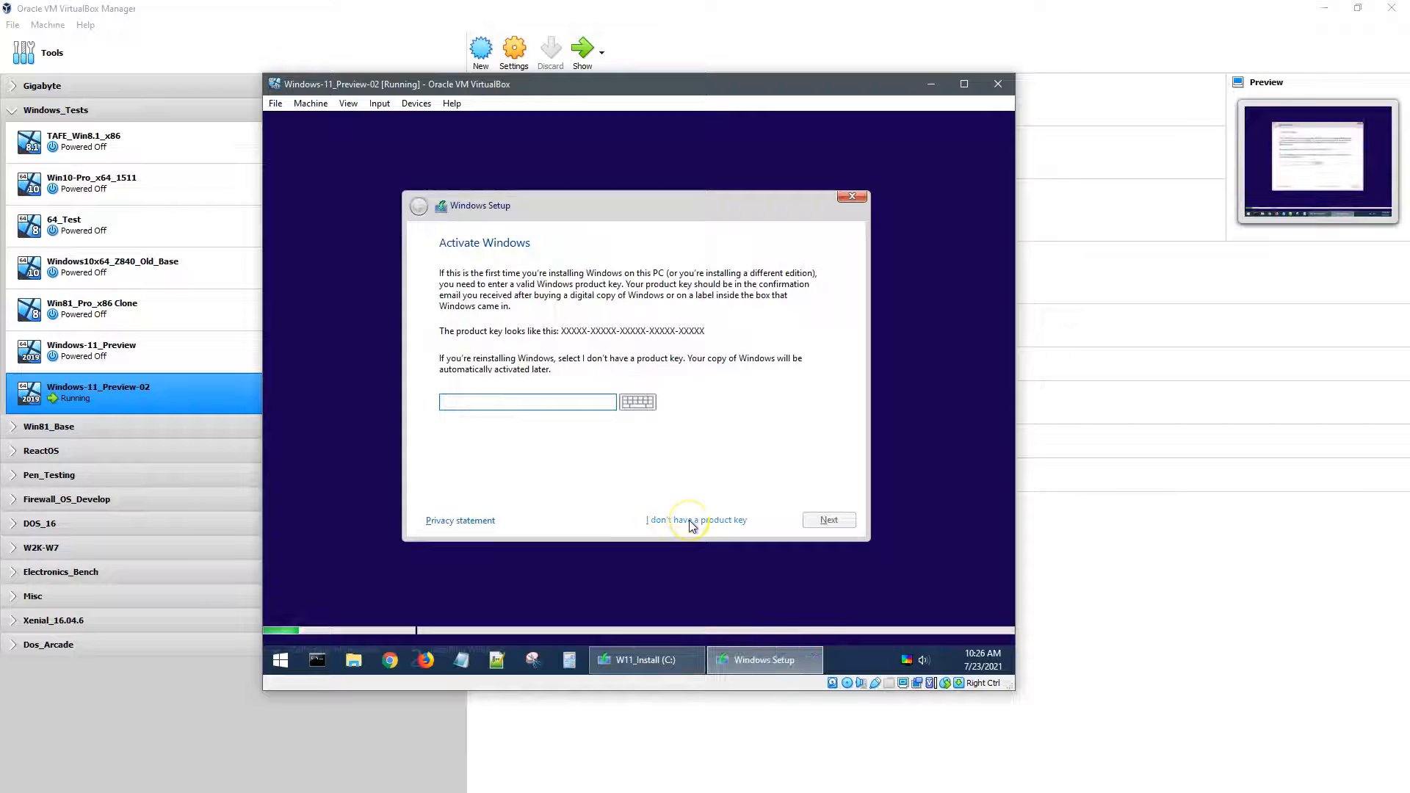
{"action": "left_click", "coordinate": [691, 523]}
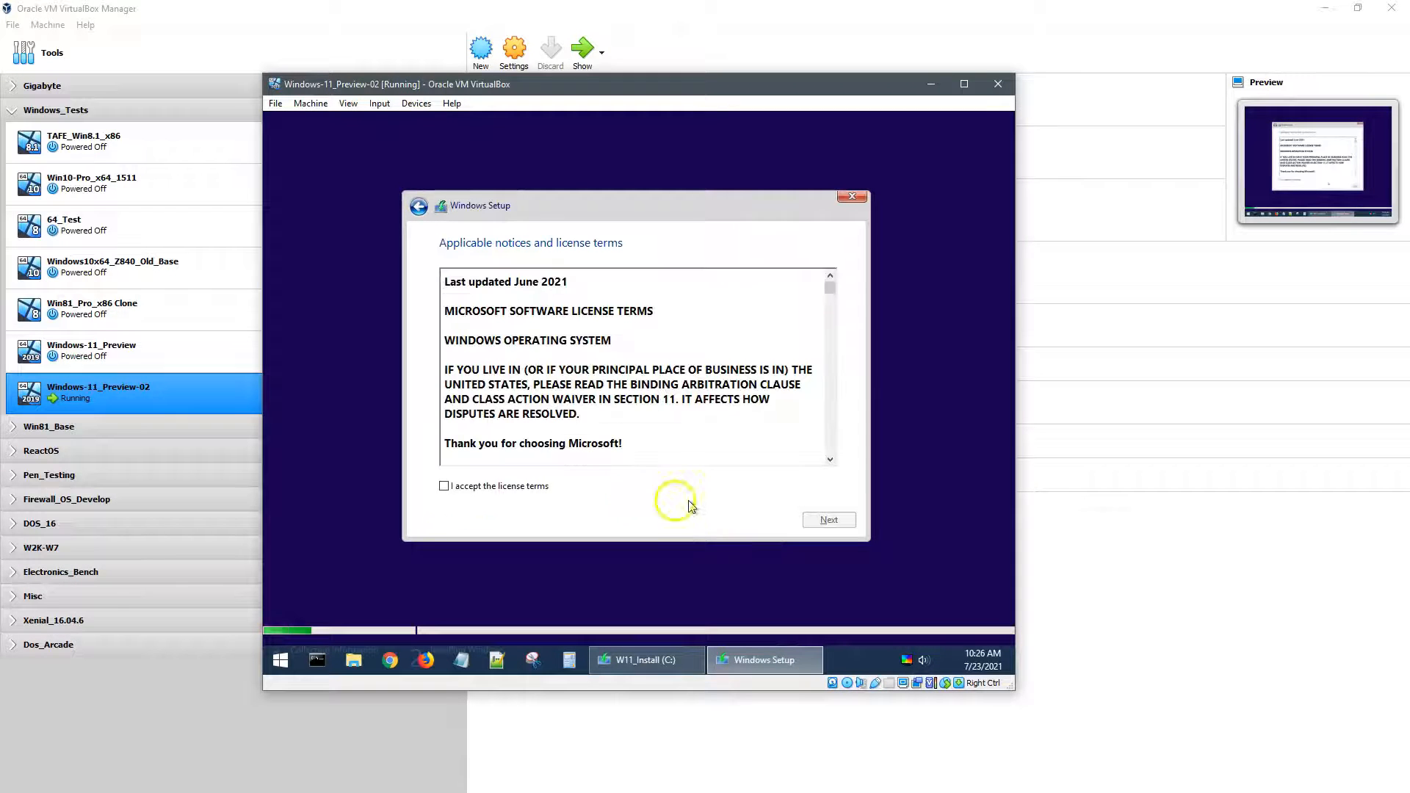
Step: Accept the license, choose Custom install, and install onto Drive 0's 50 GB unallocated space
{"action": "left_click_drag", "start_coordinate": [830, 287], "coordinate": [818, 464]}
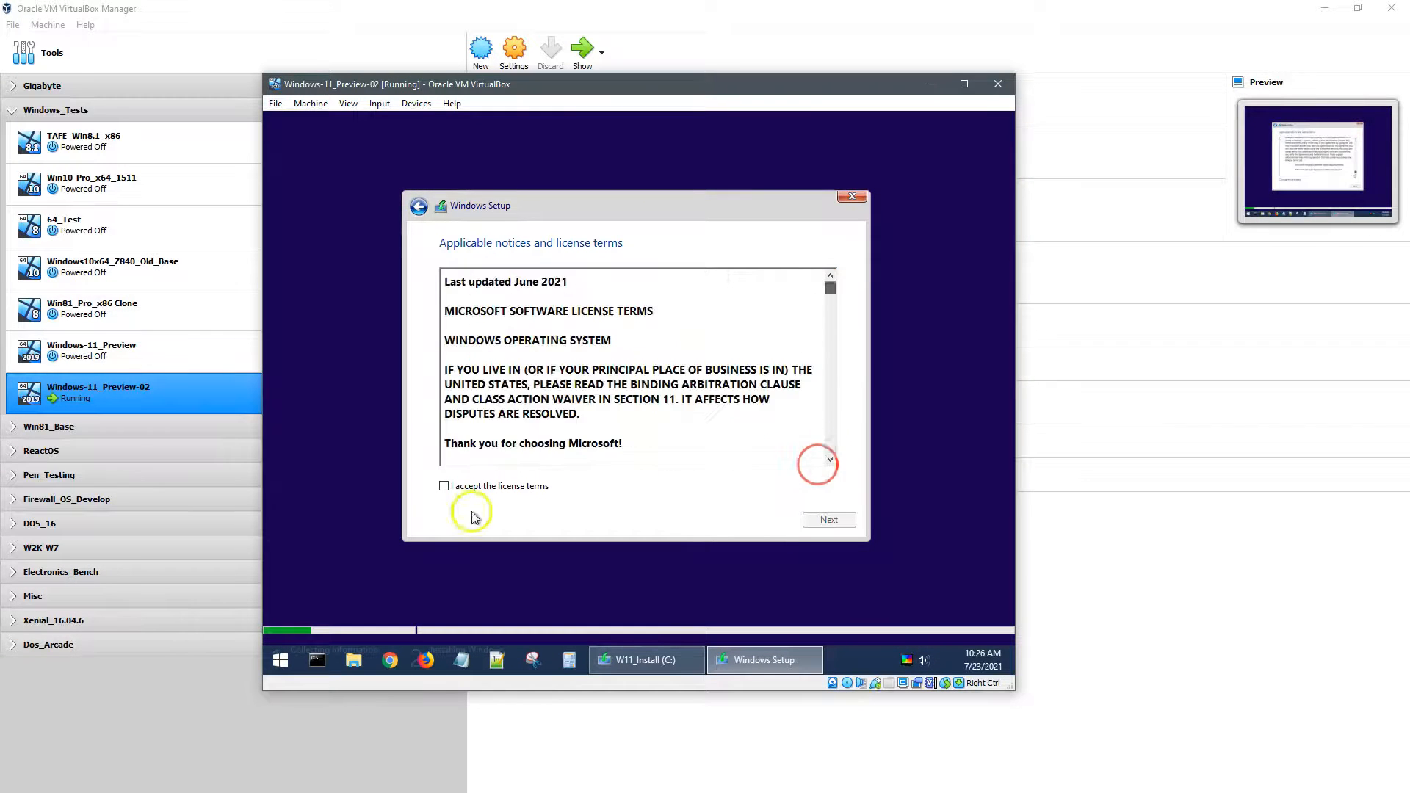
{"action": "left_click", "coordinate": [444, 486]}
{"action": "left_click", "coordinate": [829, 519]}
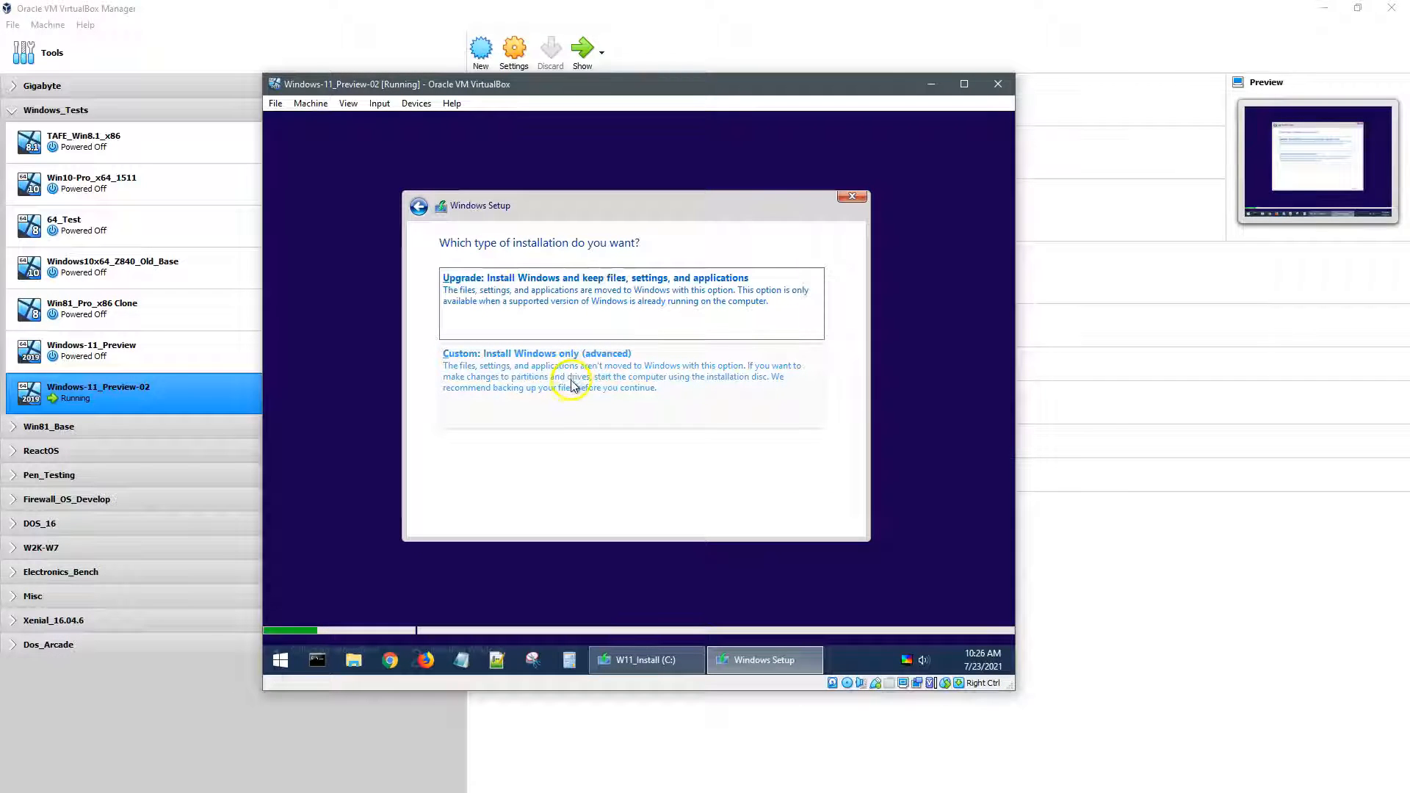
{"action": "left_click", "coordinate": [570, 384]}
{"action": "left_click", "coordinate": [517, 316]}
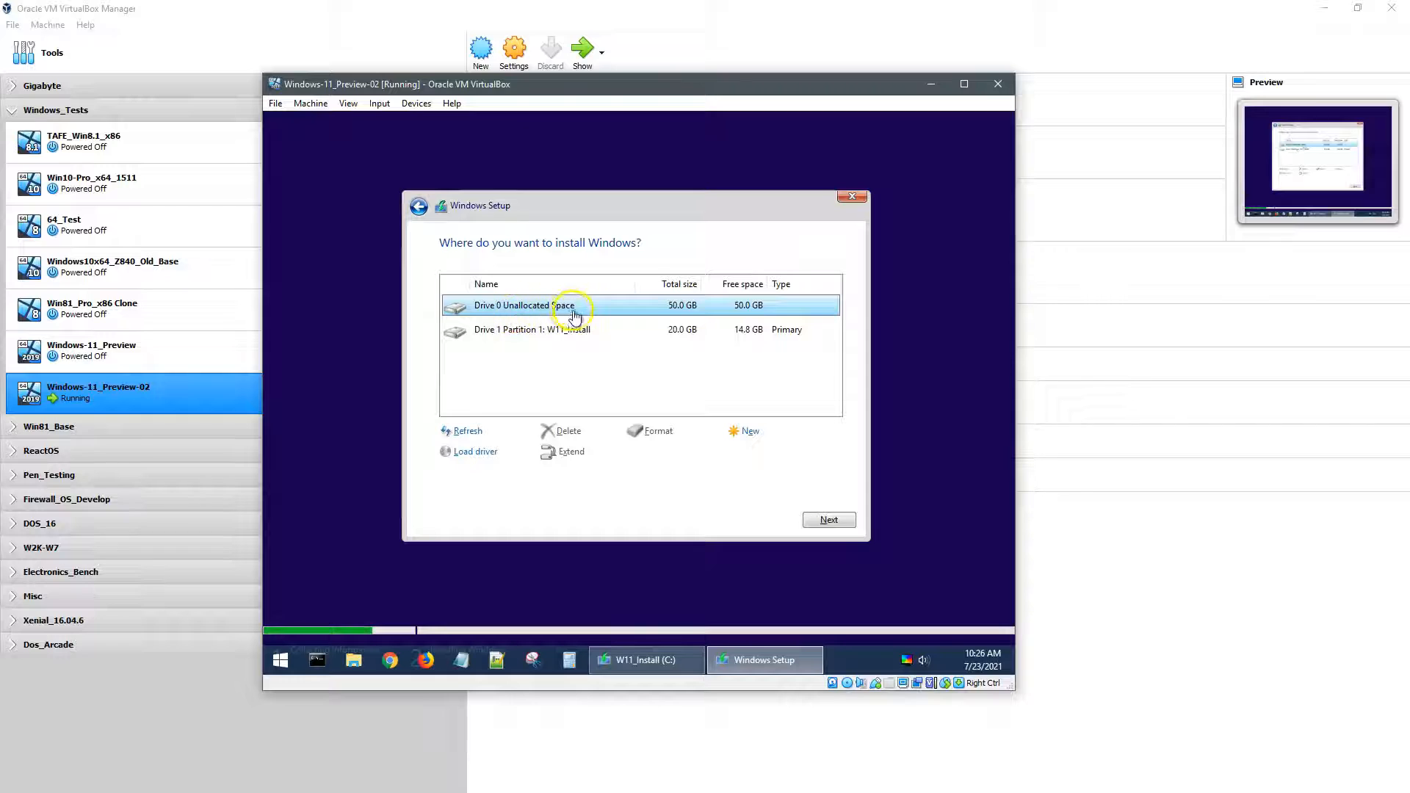
{"action": "left_click", "coordinate": [513, 317]}
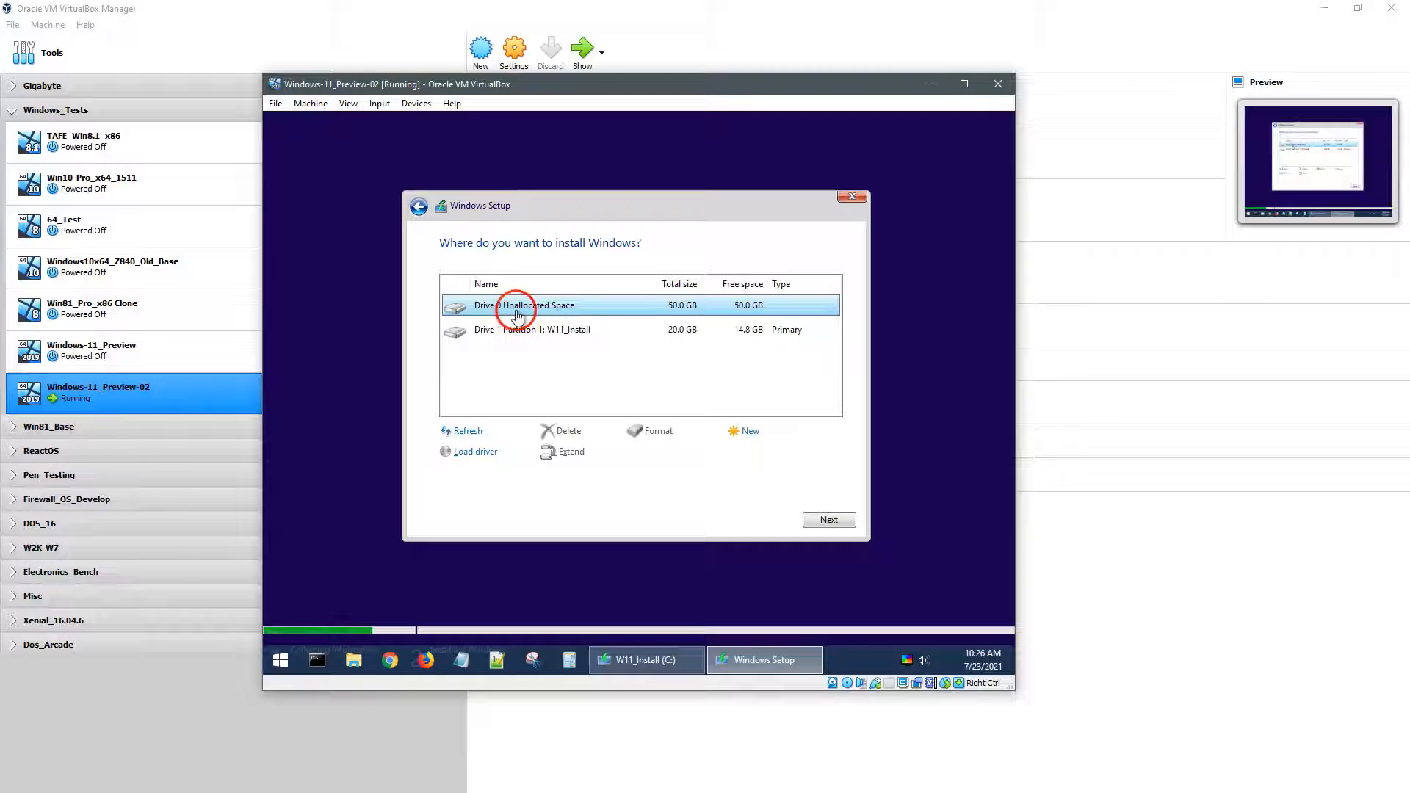
{"action": "left_click", "coordinate": [823, 519]}
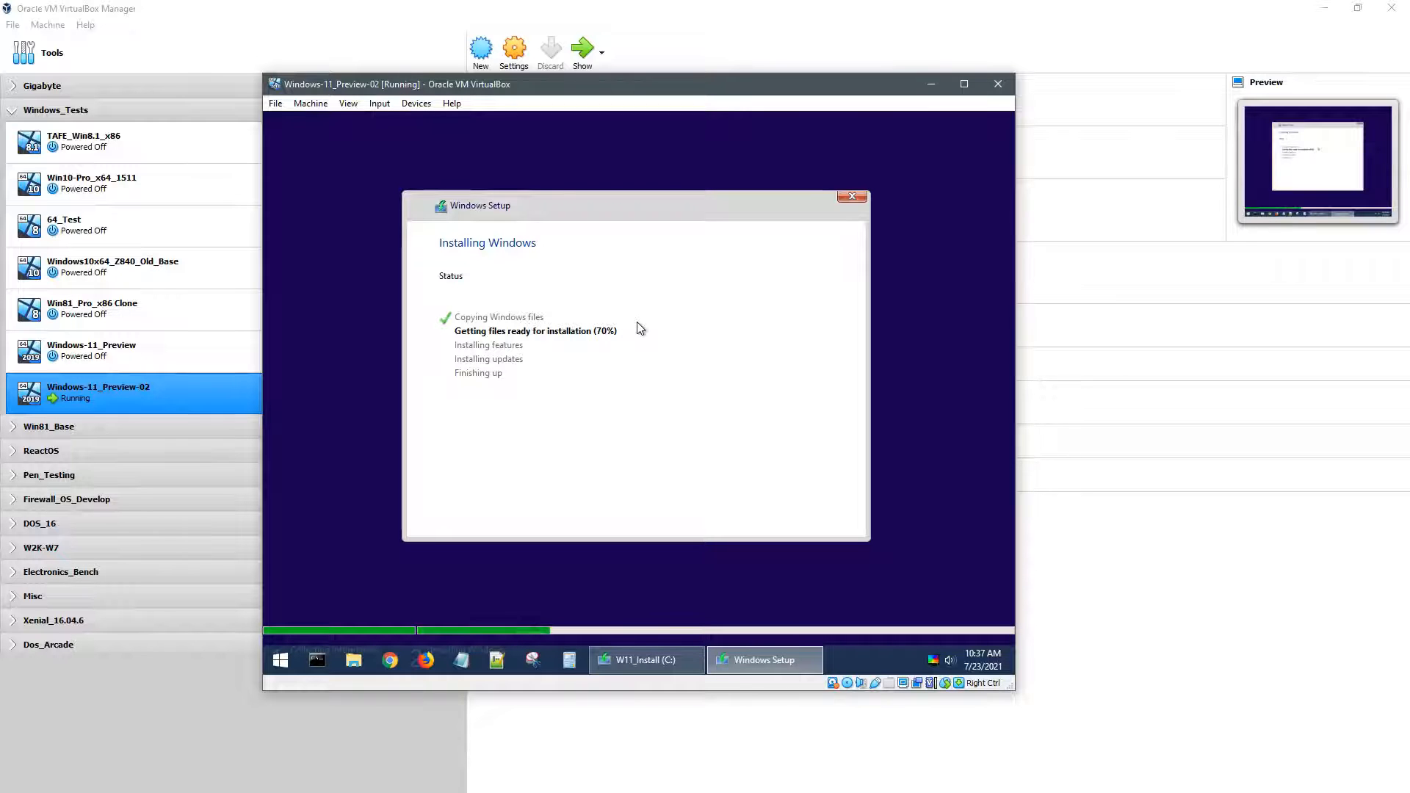
Step: Inspect the new files on Local Disk (F:) and System Reserved, then close the file browser
{"action": "left_click", "coordinate": [676, 662]}
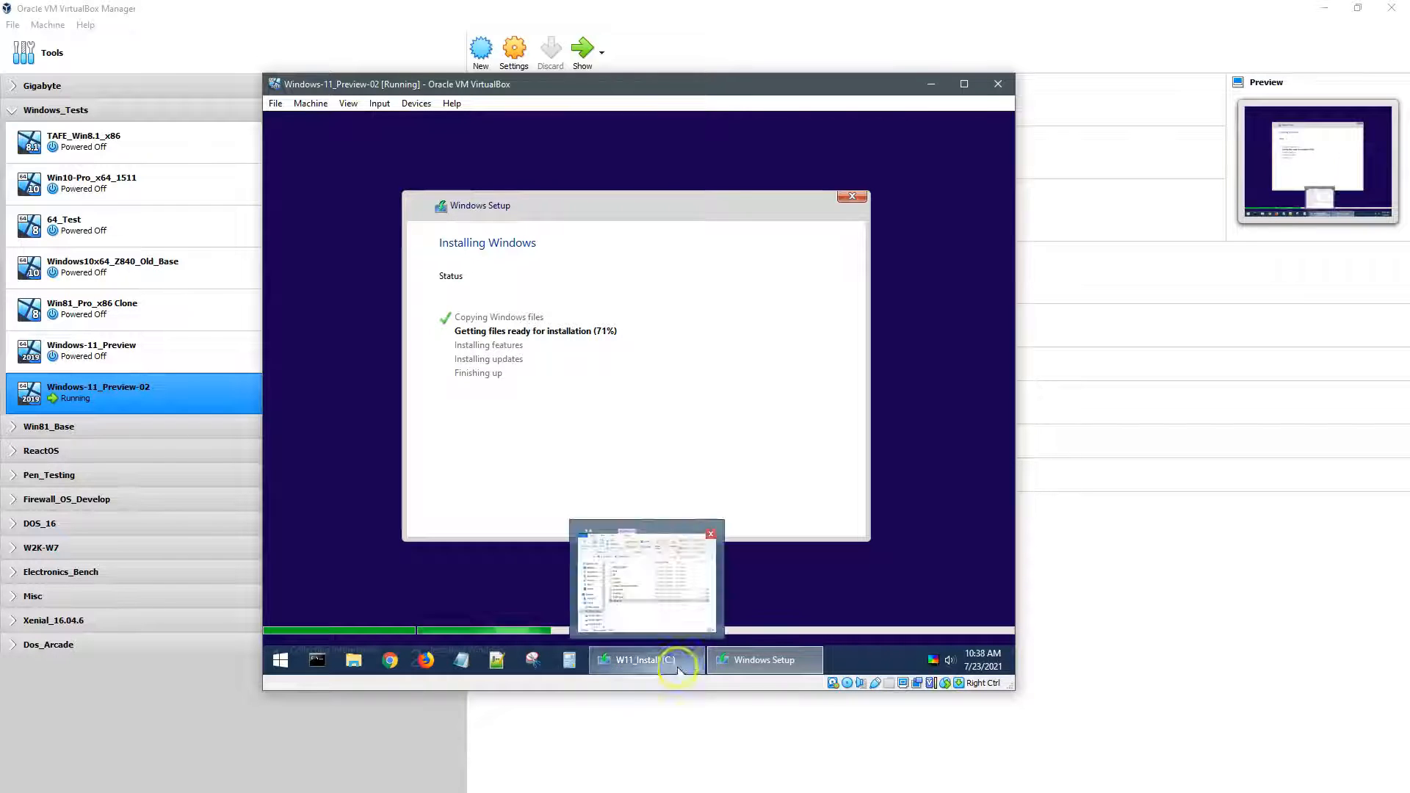
{"action": "left_click", "coordinate": [489, 285]}
{"action": "double_click", "coordinate": [596, 334]}
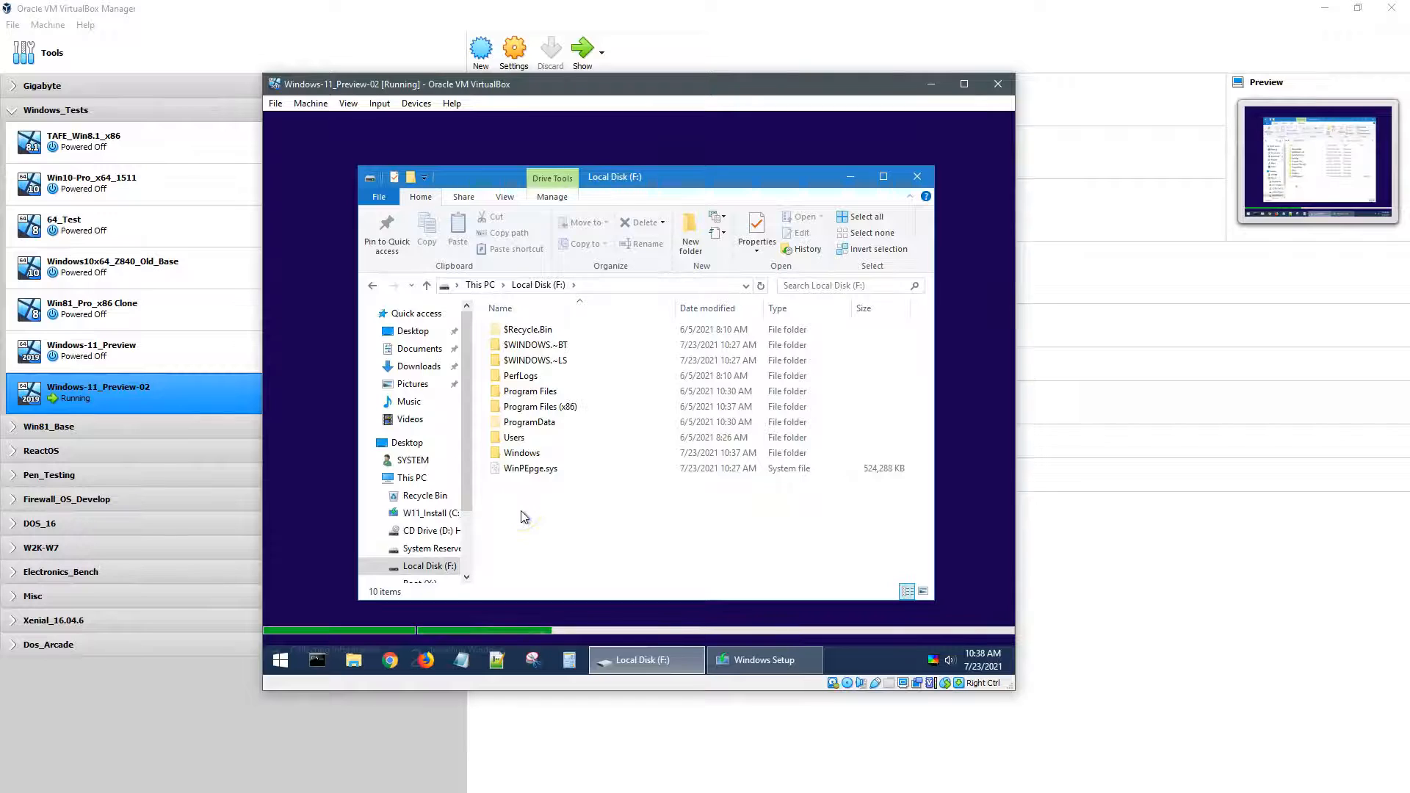
{"action": "left_click", "coordinate": [483, 286]}
{"action": "double_click", "coordinate": [523, 416]}
{"action": "left_click", "coordinate": [488, 288]}
{"action": "left_click", "coordinate": [917, 176]}
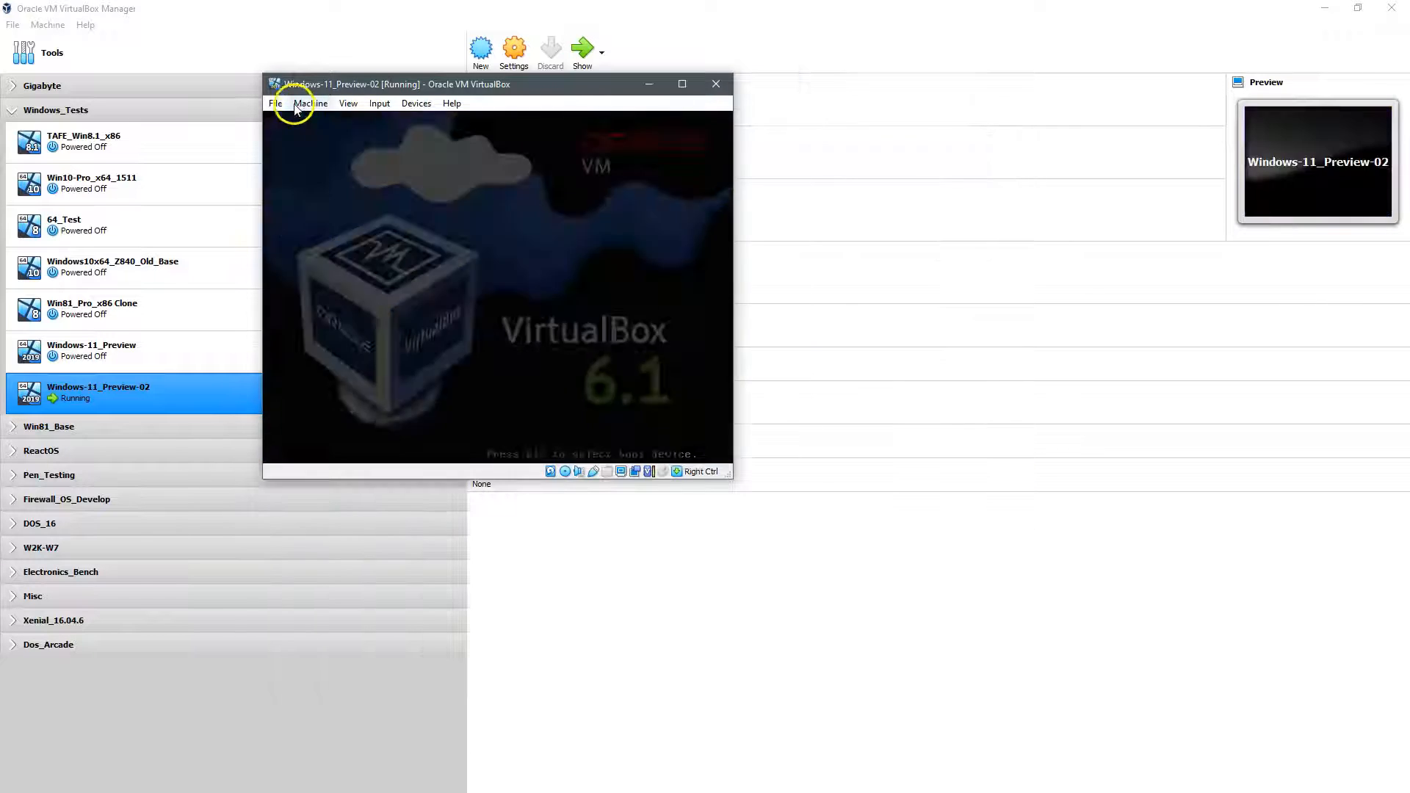
Step: Close Windows-11_Preview-02 with the Power off the machine option
{"action": "left_click", "coordinate": [277, 104]}
{"action": "left_click", "coordinate": [289, 179]}
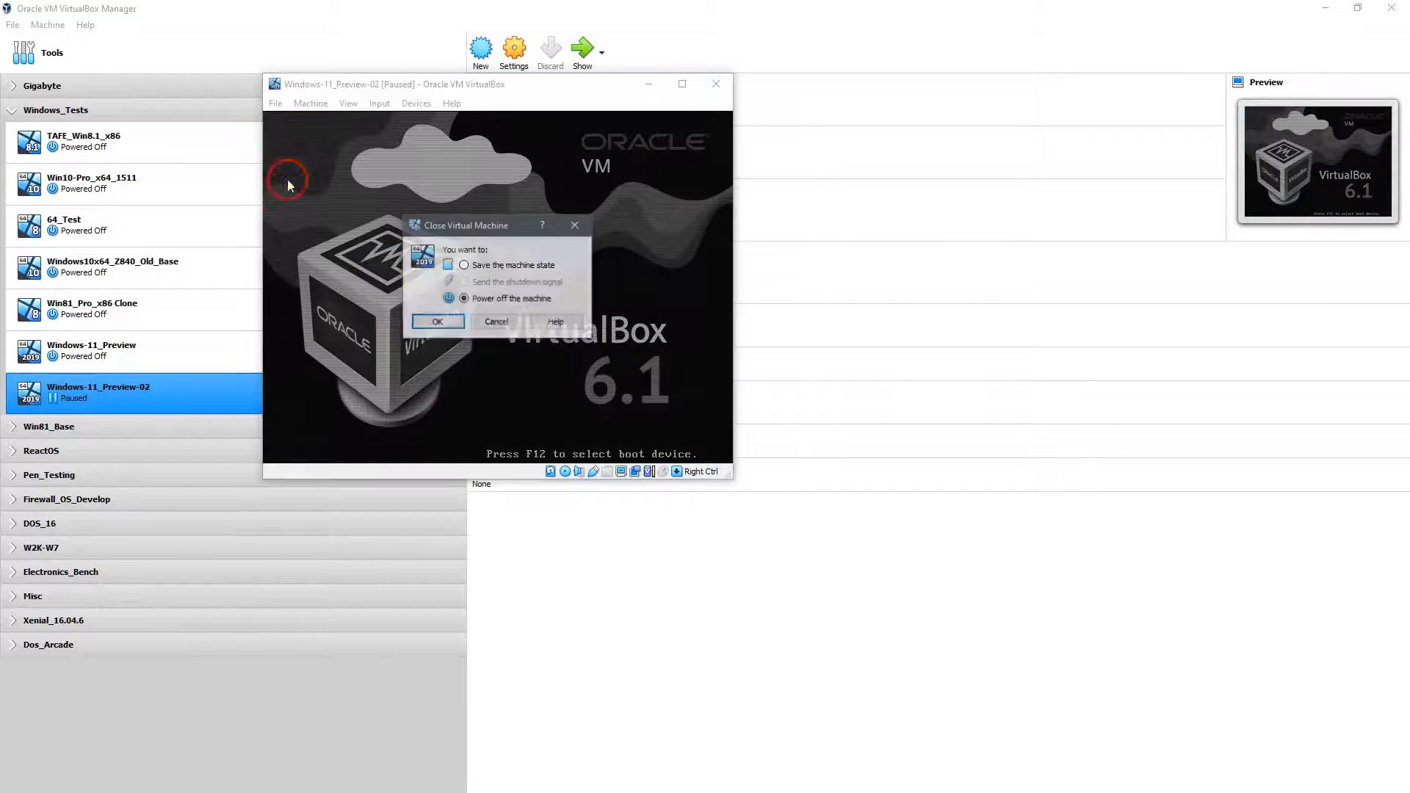
{"action": "left_click", "coordinate": [437, 323]}
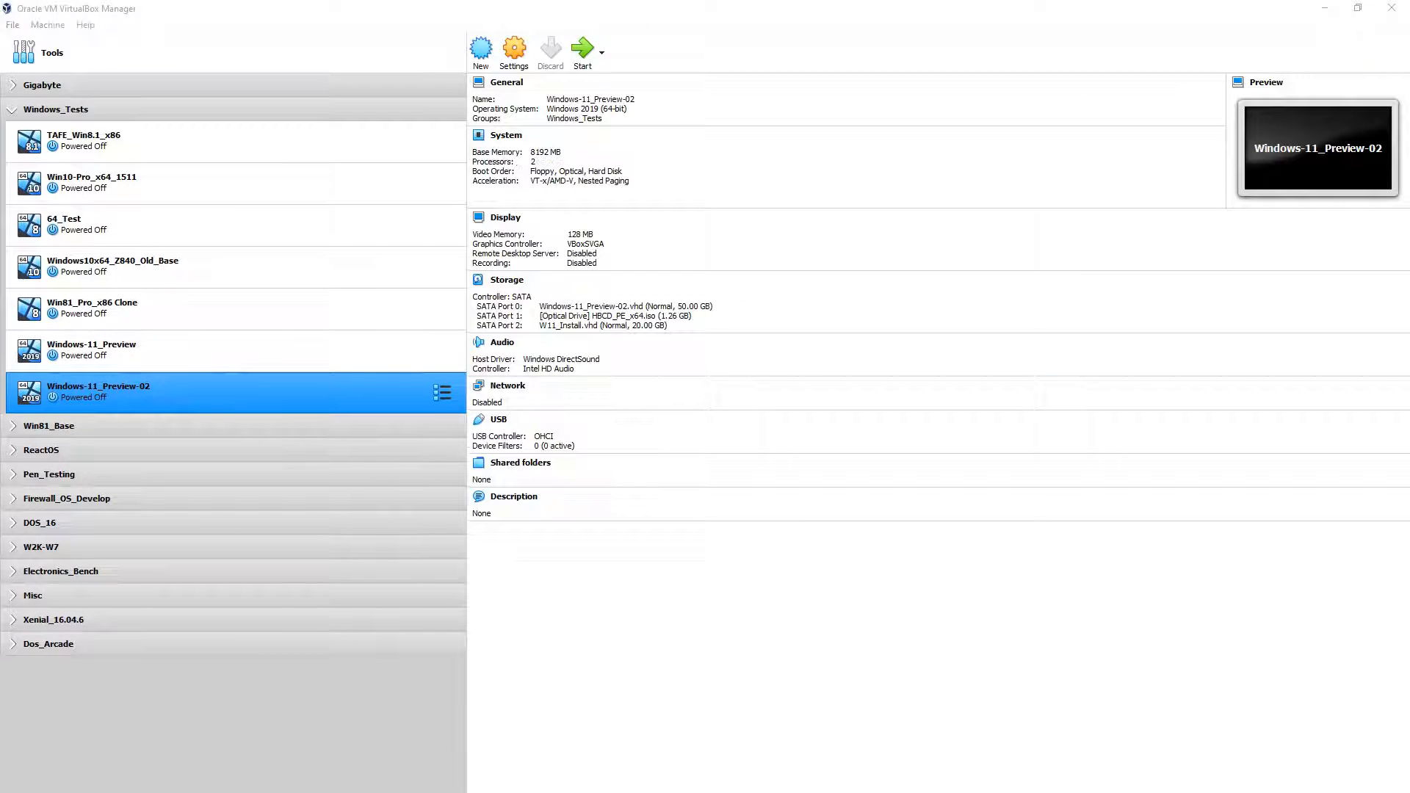
Step: Eject HBCD_PE_x64.iso from the VM's optical drive in the storage settings
{"action": "left_click", "coordinate": [517, 62]}
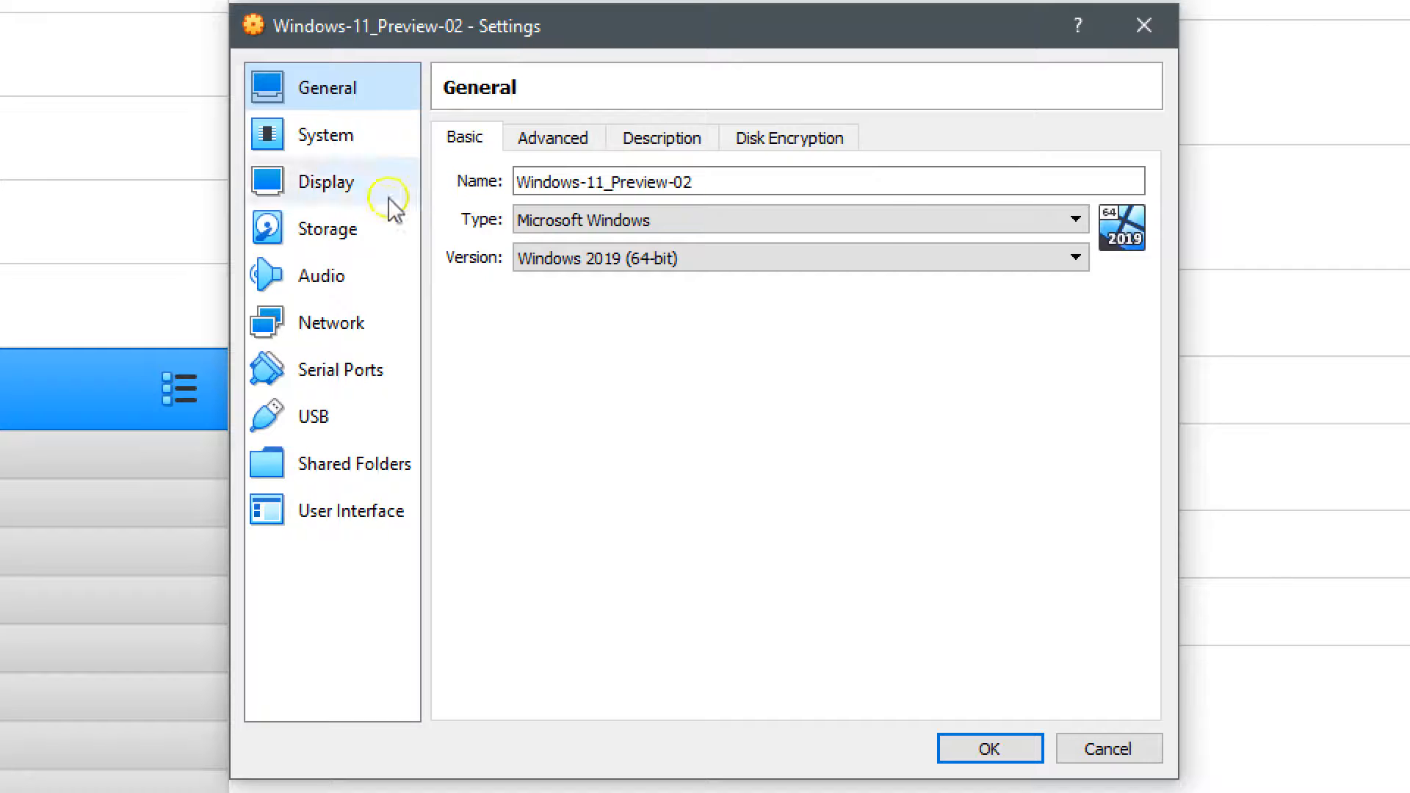
{"action": "left_click", "coordinate": [328, 229]}
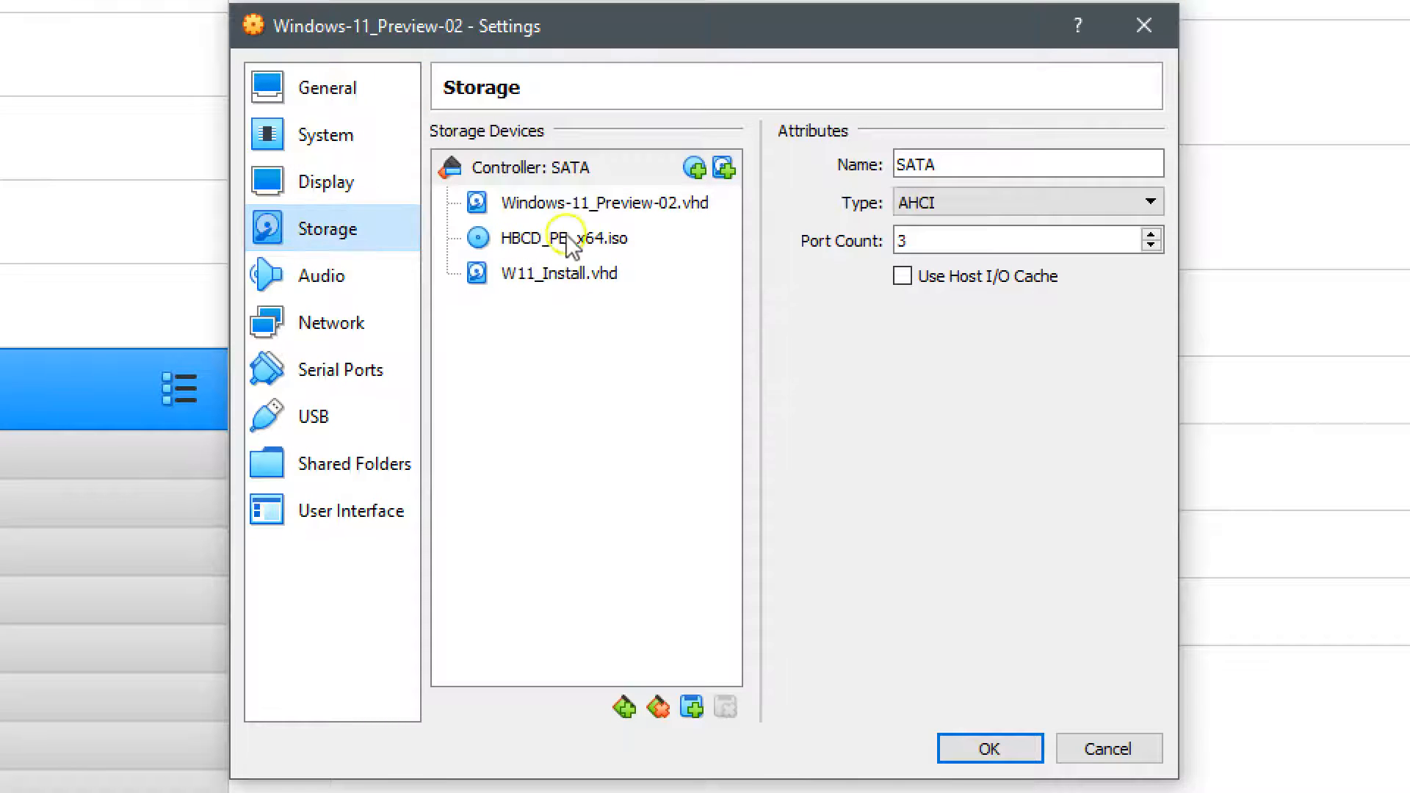
{"action": "left_click", "coordinate": [591, 242]}
{"action": "left_click", "coordinate": [1148, 164]}
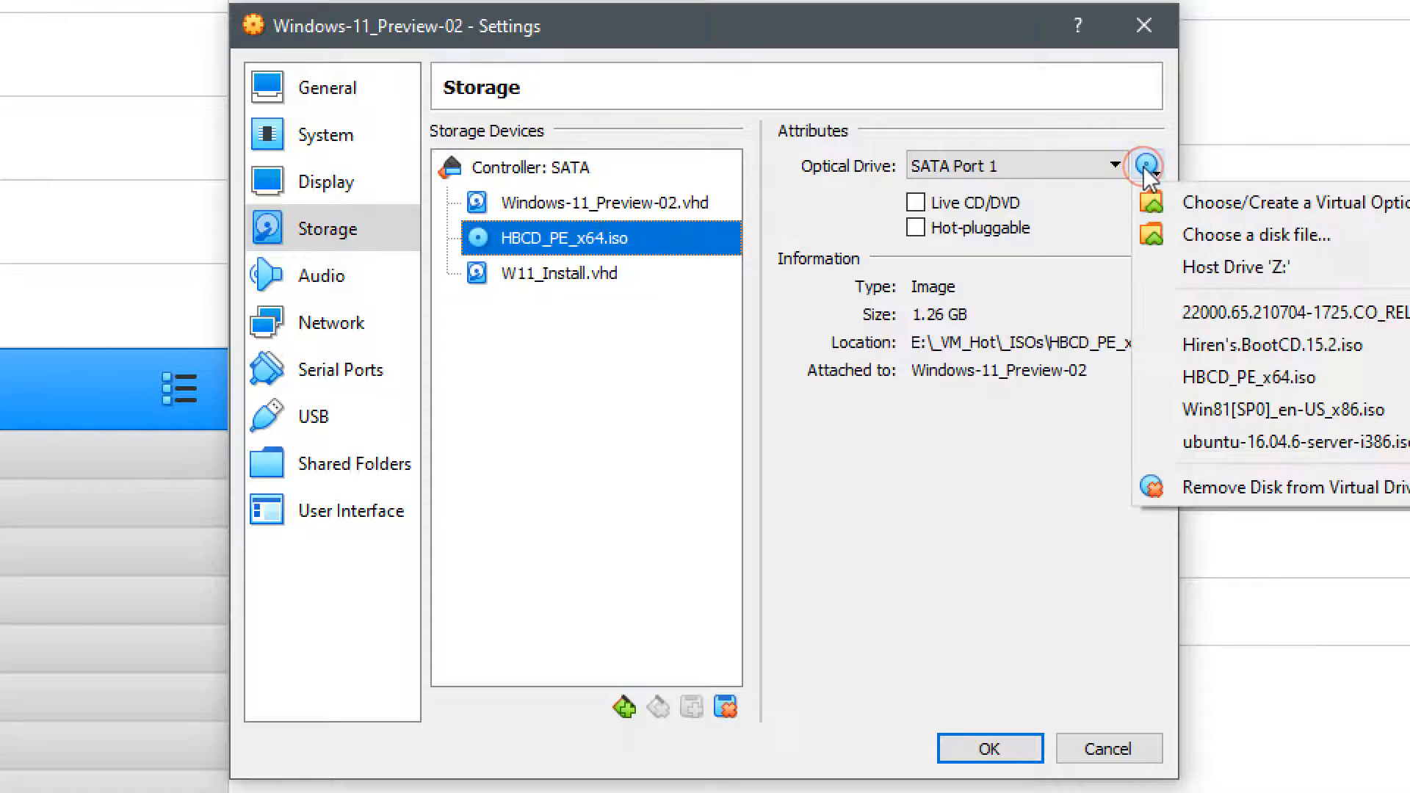
{"action": "left_click", "coordinate": [1255, 491]}
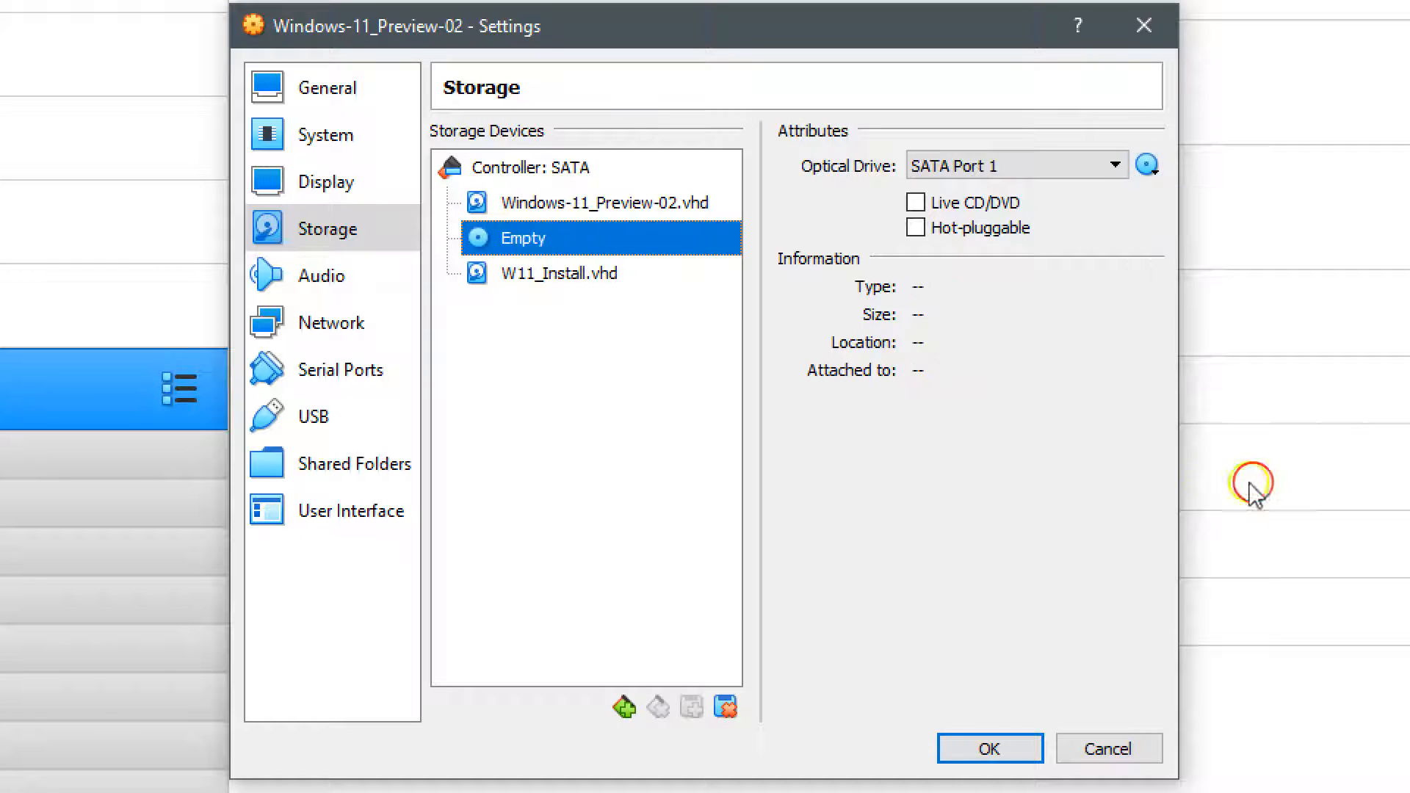
Step: Detach W11_Install.vhd from the VM and save the storage changes
{"action": "left_click_drag", "start_coordinate": [535, 30], "coordinate": [417, 31]}
{"action": "left_click", "coordinate": [441, 278]}
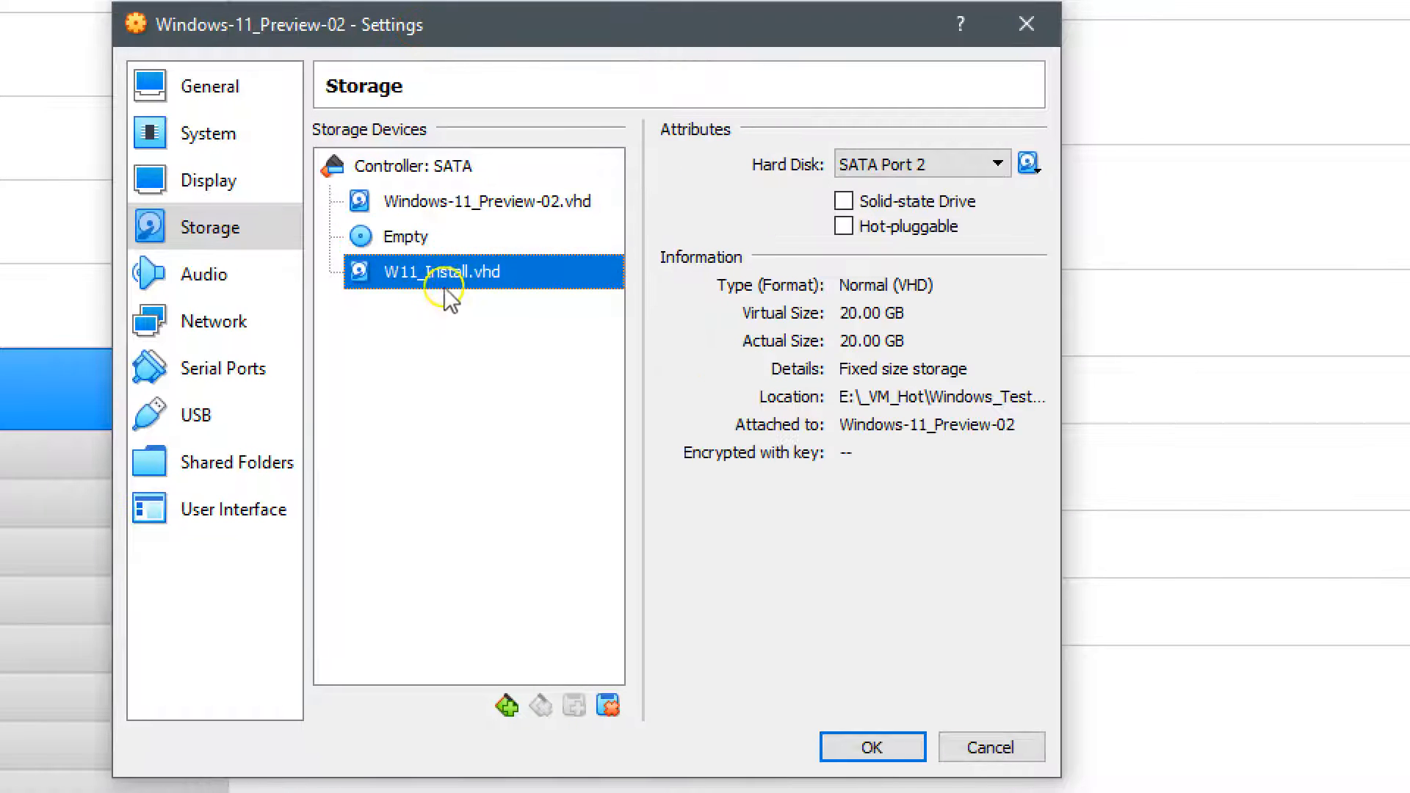
{"action": "right_click", "coordinate": [476, 288]}
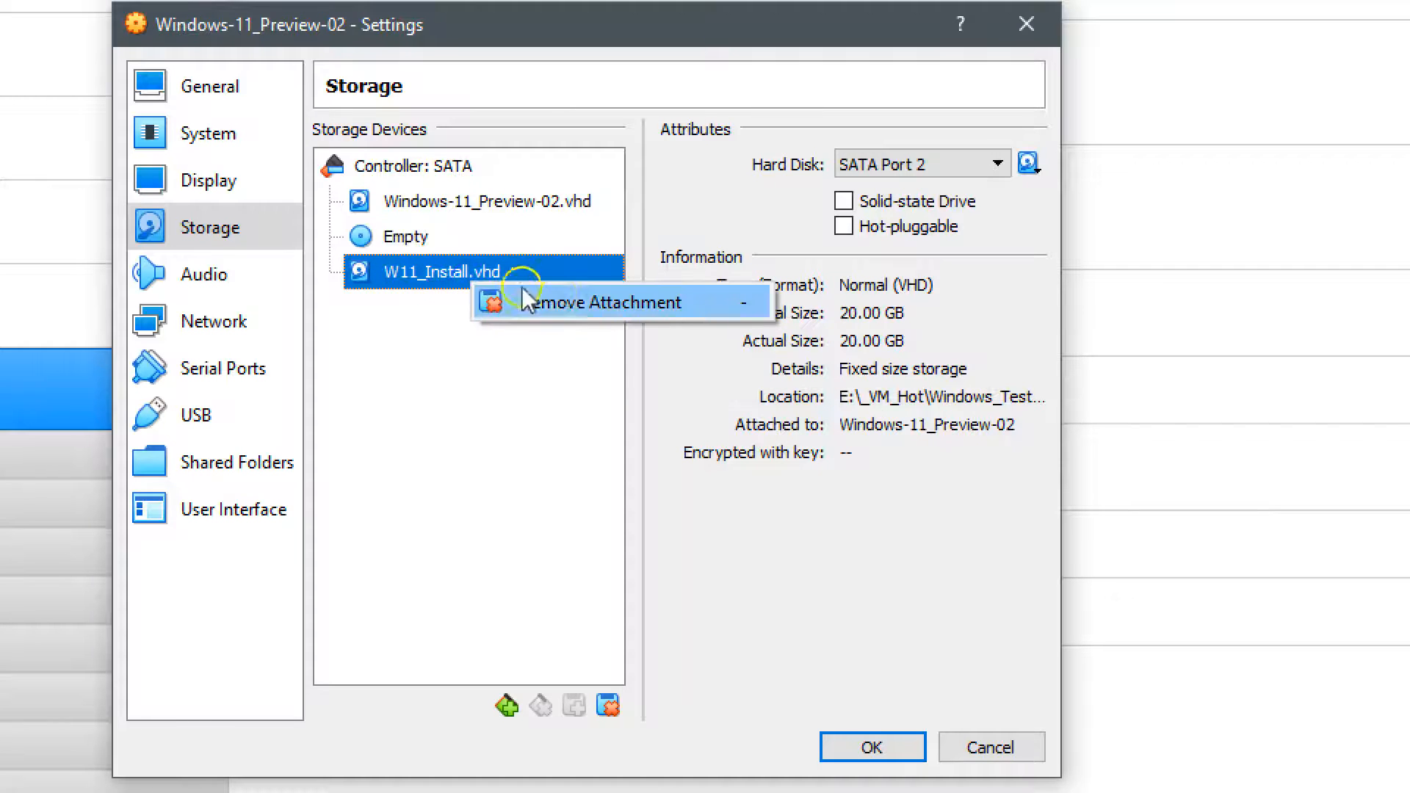
{"action": "left_click", "coordinate": [618, 303]}
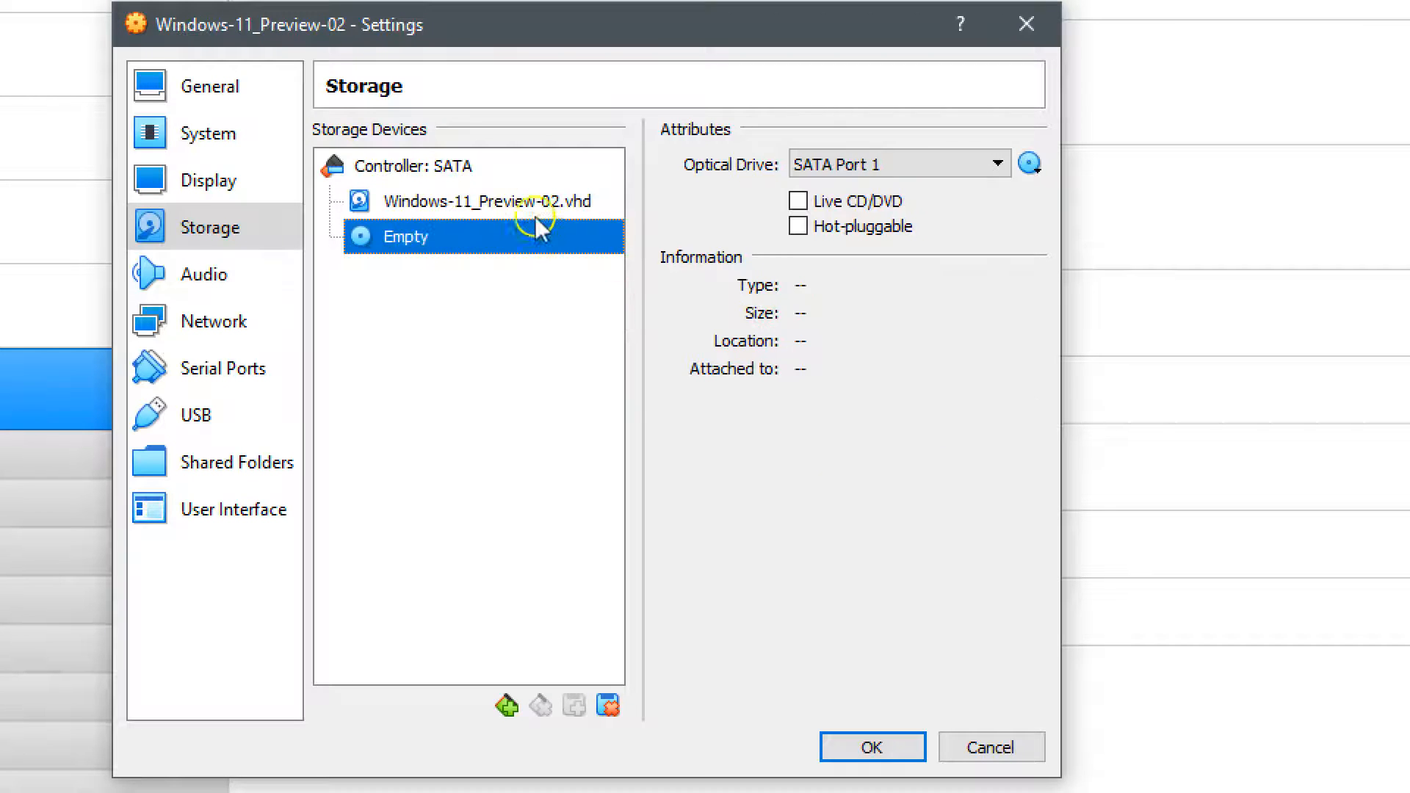
{"action": "left_click", "coordinate": [892, 751]}
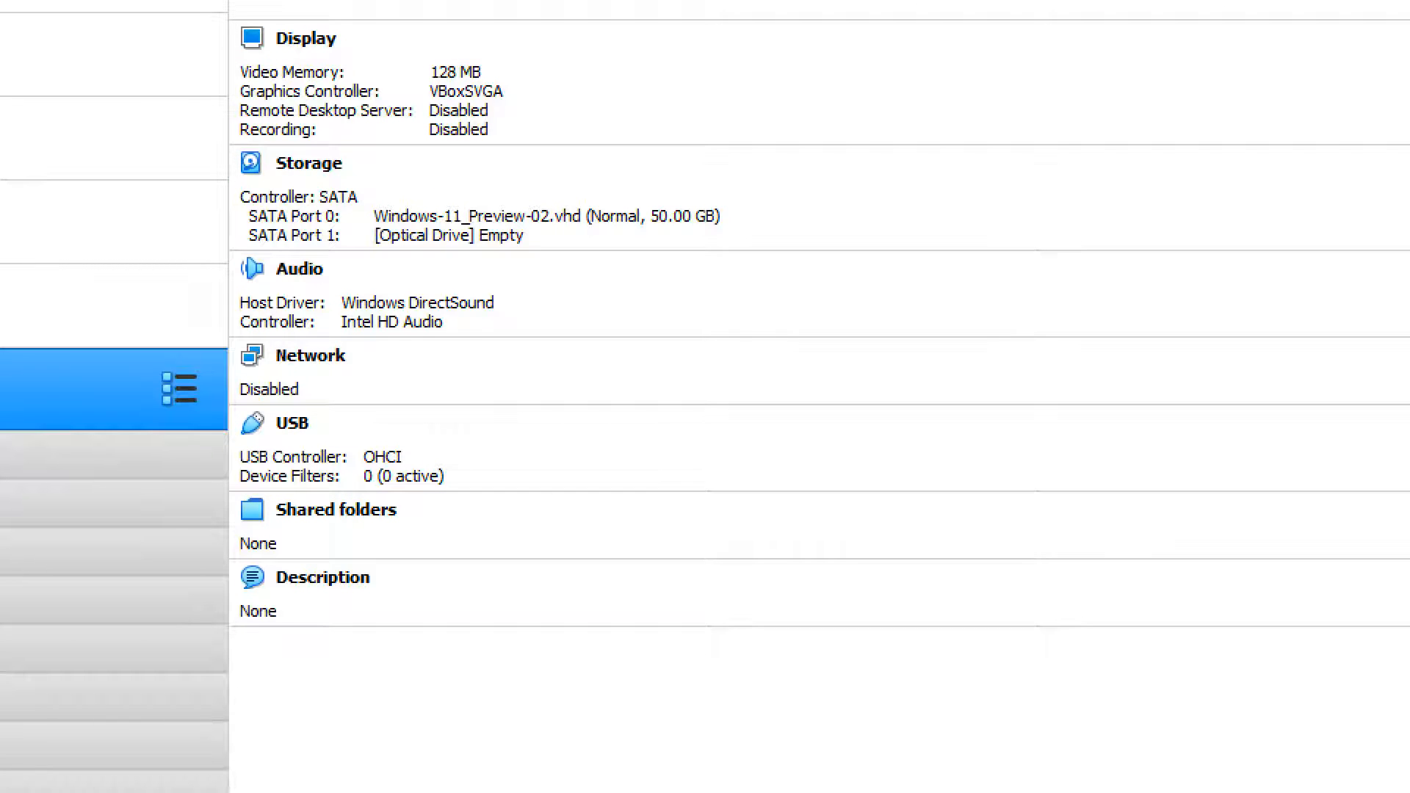
Step: Start the Windows-11_Preview-02 VM and let setup reach the country or region page
{"action": "left_click", "coordinate": [584, 55]}
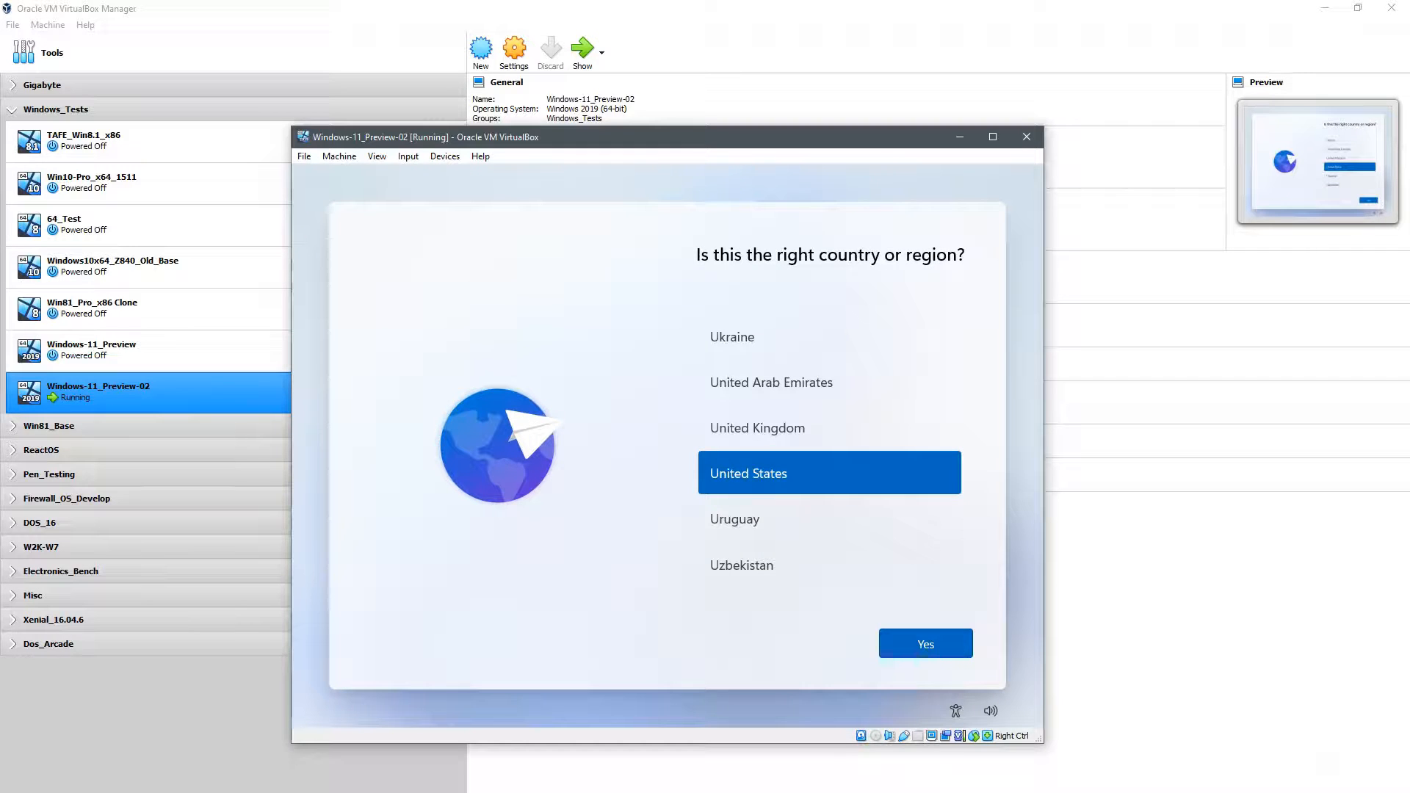
Step: Choose Australia as the country or region and confirm it
{"action": "left_click", "coordinate": [584, 419]}
{"action": "left_click", "coordinate": [967, 410]}
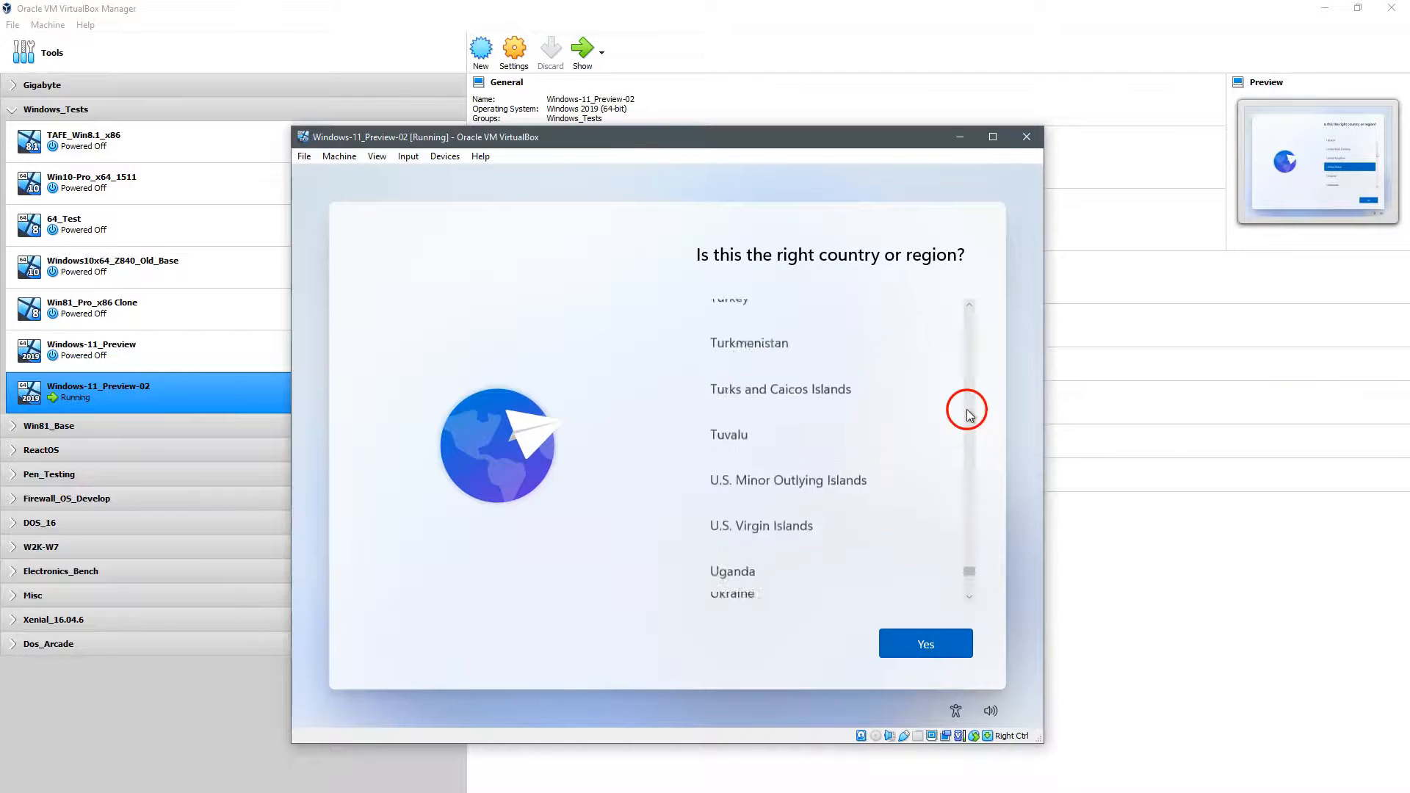
{"action": "left_click_drag", "start_coordinate": [970, 401], "coordinate": [962, 349]}
{"action": "scroll", "coordinate": [904, 443], "scroll_direction": "down", "scroll_amount": 2}
{"action": "left_click", "coordinate": [903, 444]}
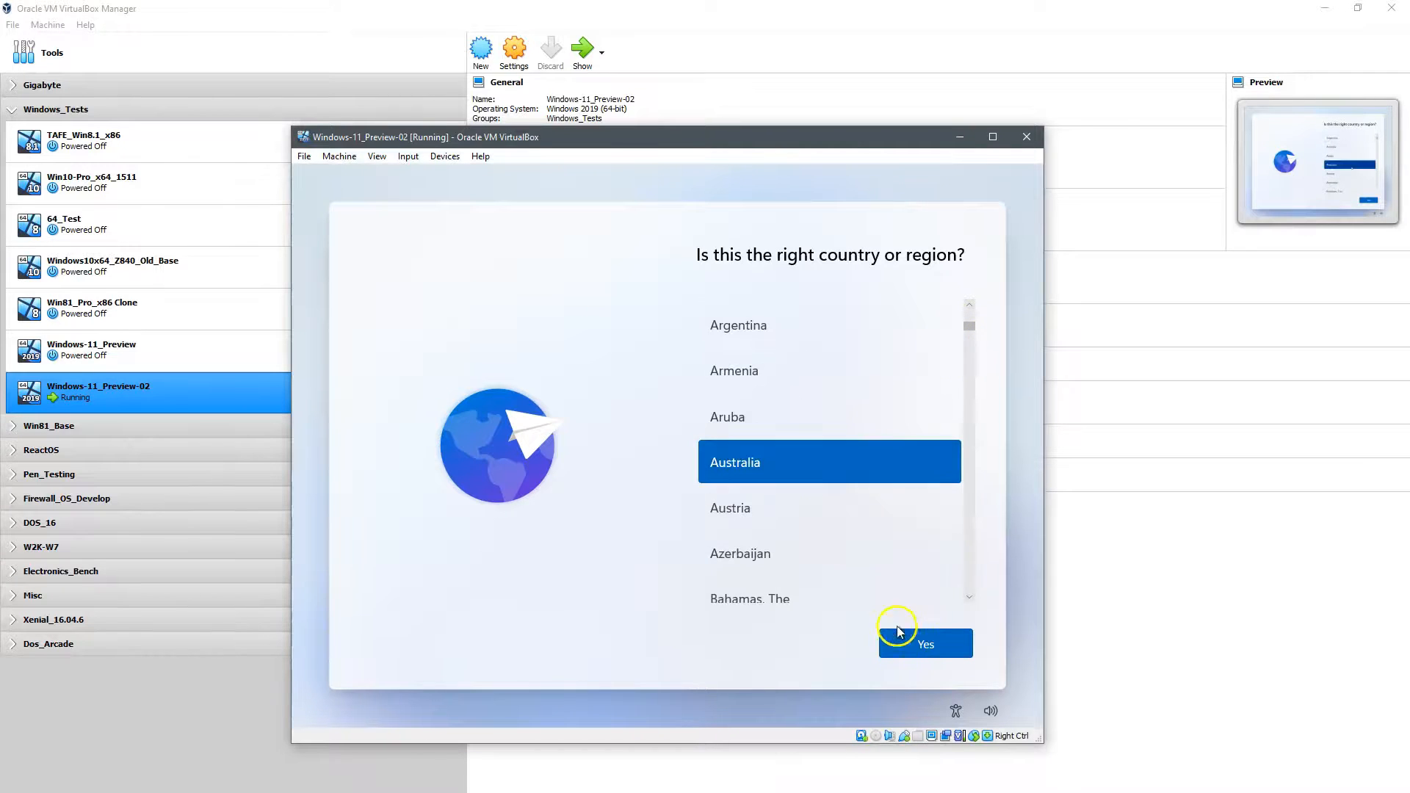
{"action": "left_click", "coordinate": [911, 644]}
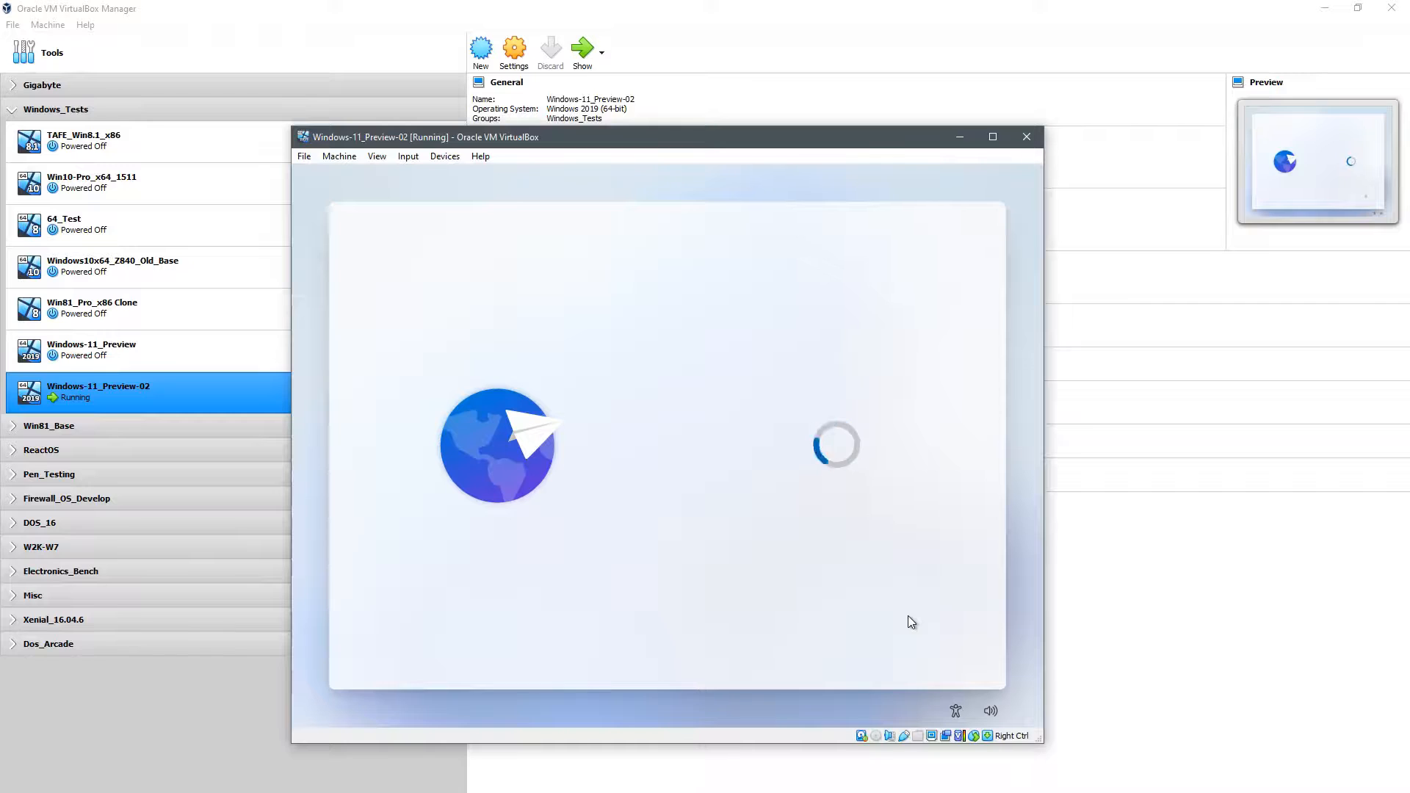
Step: Accept the US keyboard layout, skip a second layout, and try continuing without internet
{"action": "left_click", "coordinate": [911, 642]}
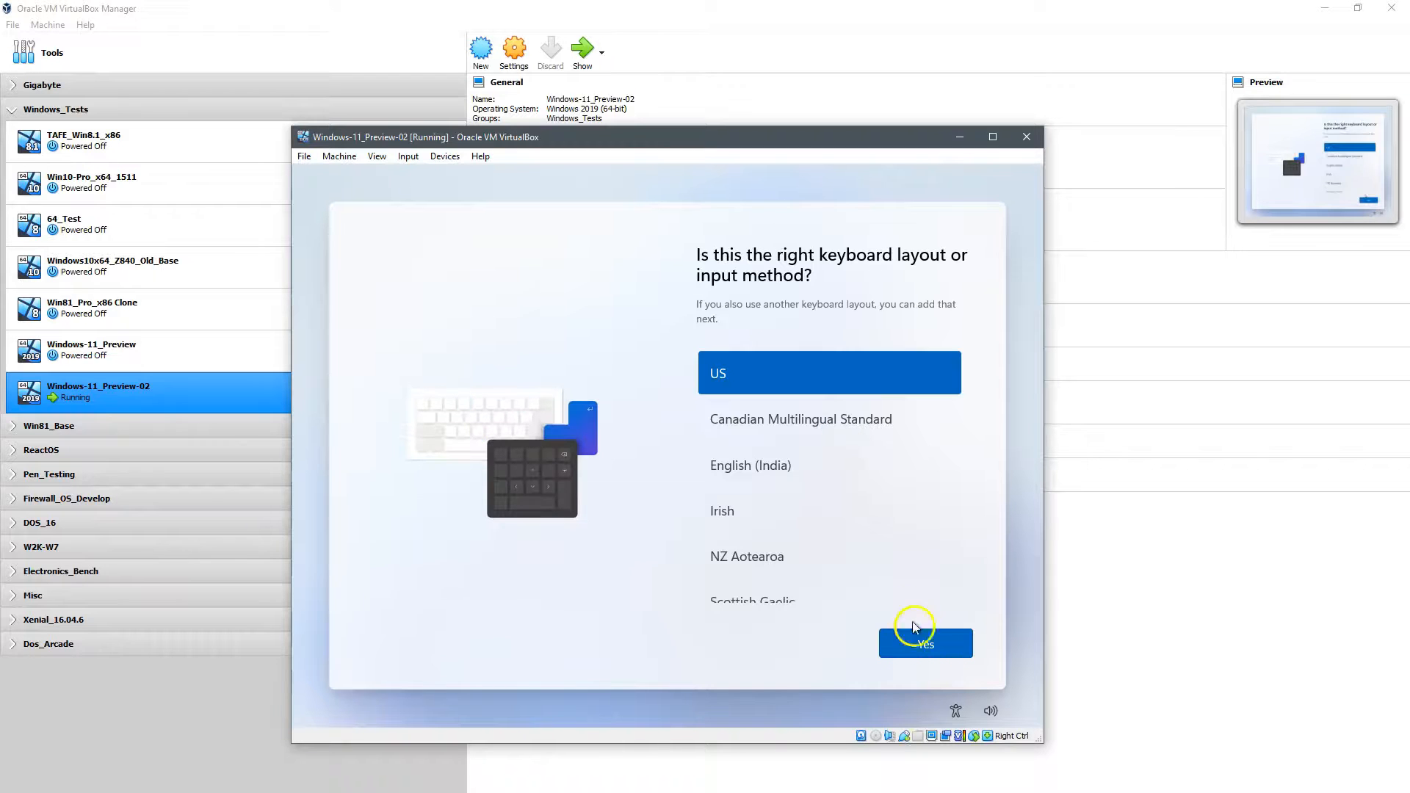
{"action": "left_click", "coordinate": [917, 646]}
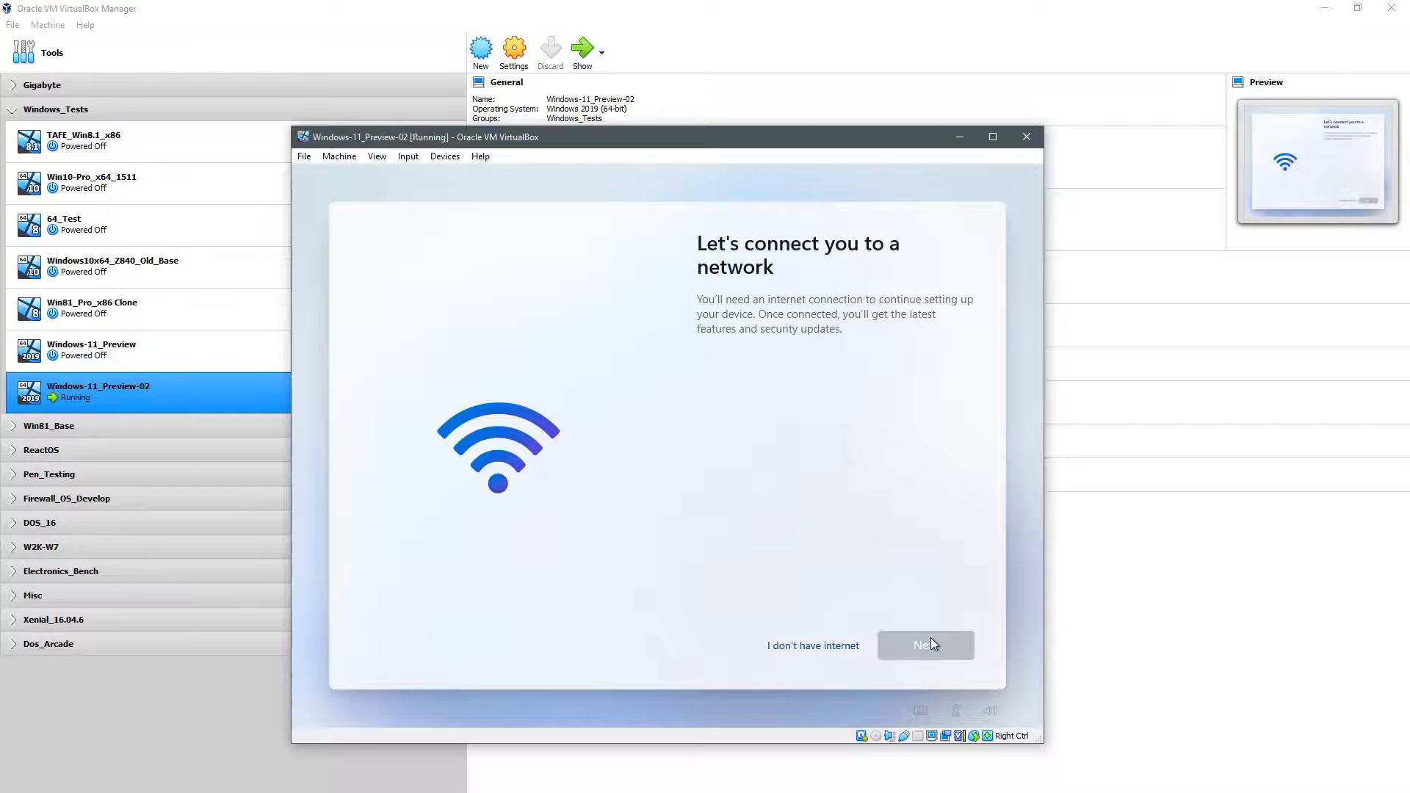
{"action": "left_click", "coordinate": [811, 652]}
{"action": "left_click", "coordinate": [377, 157]}
Step: Check the VM's network adapter settings without changes, then continue setup without an internet connection
{"action": "left_click", "coordinate": [441, 158]}
{"action": "left_click", "coordinate": [339, 157]}
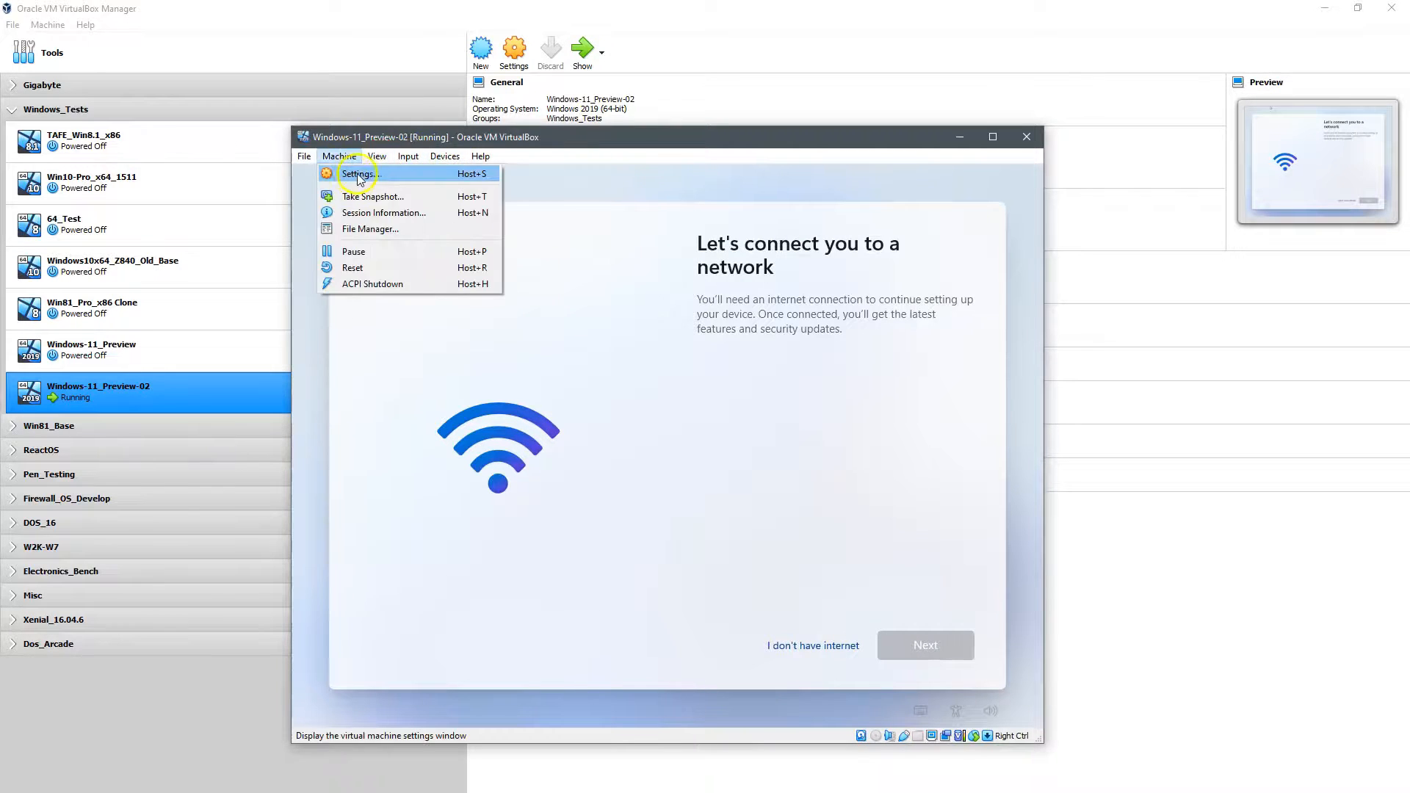
{"action": "left_click", "coordinate": [351, 174]}
{"action": "left_click", "coordinate": [479, 401]}
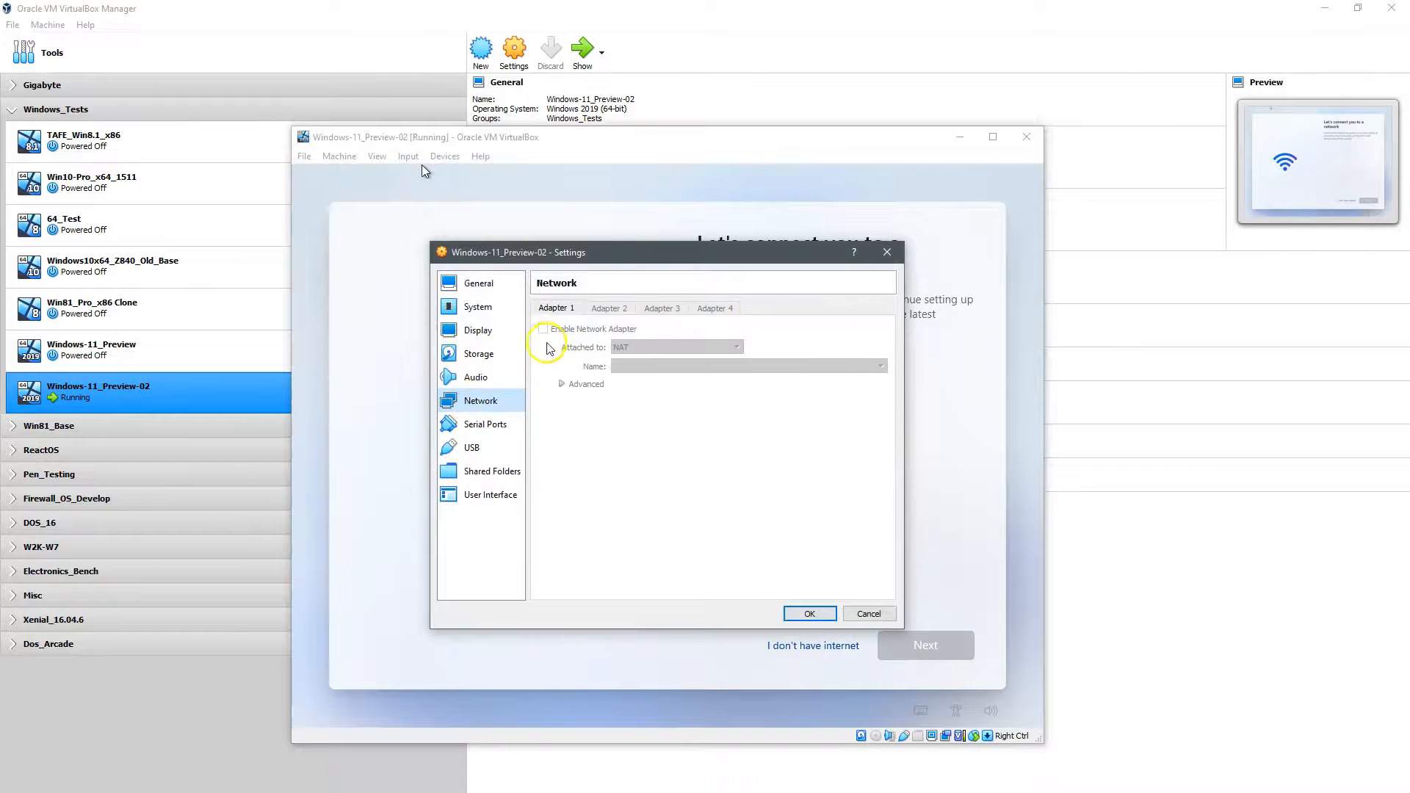
{"action": "left_click", "coordinate": [869, 614]}
{"action": "left_click", "coordinate": [793, 650]}
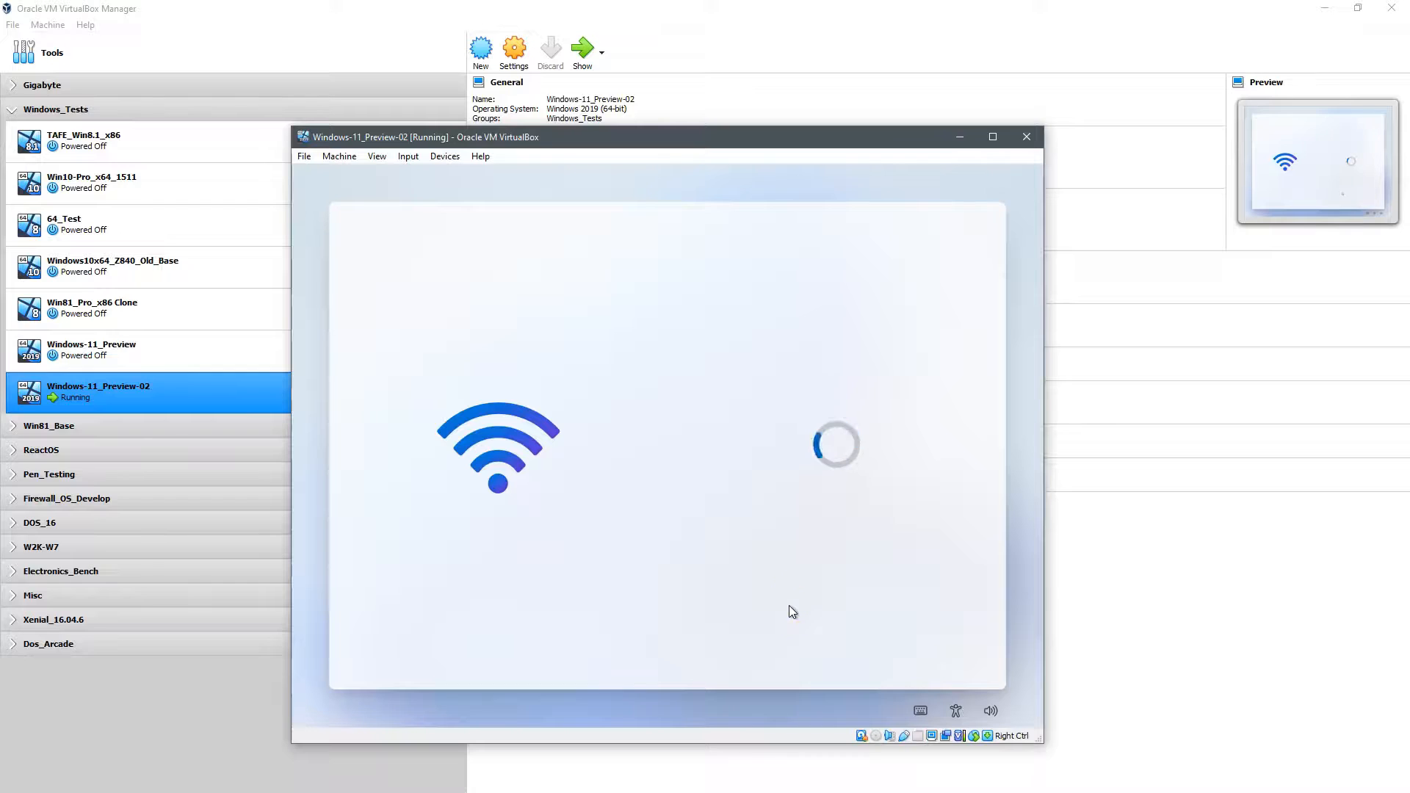
{"action": "left_click", "coordinate": [762, 470]}
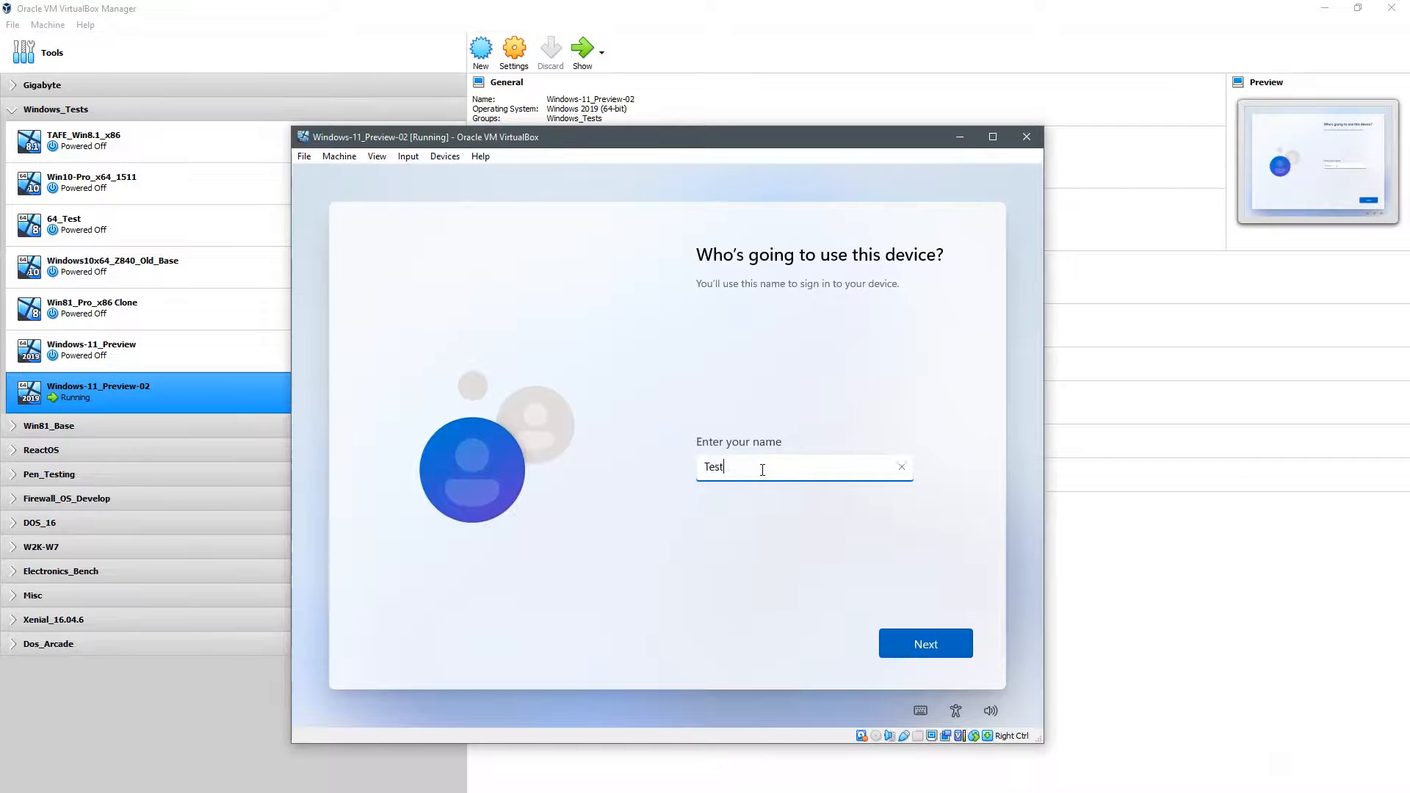
Step: Name the local account Test_User, then enter and confirm its password
{"action": "type", "text": "Test_User"}
{"action": "left_click", "coordinate": [917, 638]}
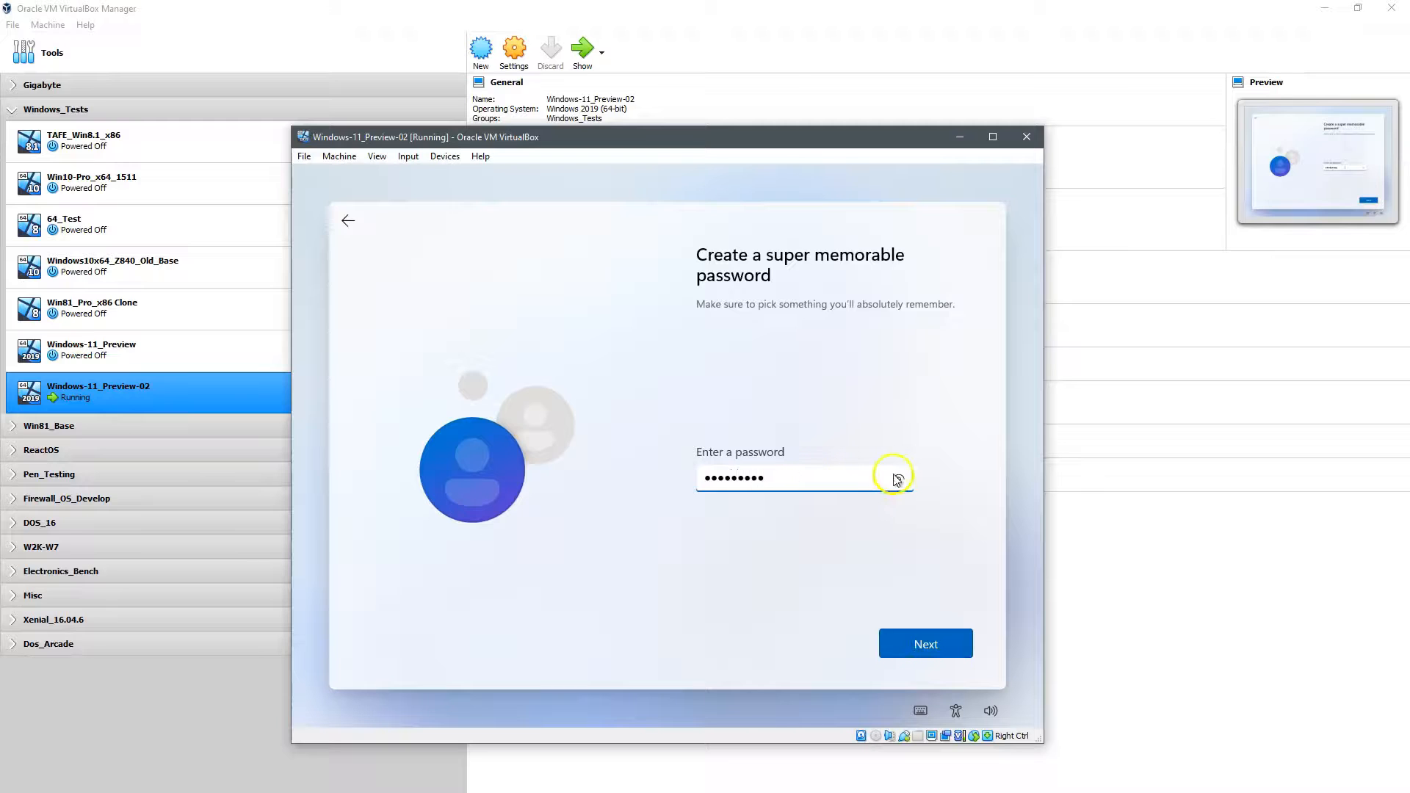
{"action": "left_click", "coordinate": [899, 479]}
{"action": "left_click", "coordinate": [918, 643]}
{"action": "left_click", "coordinate": [814, 470]}
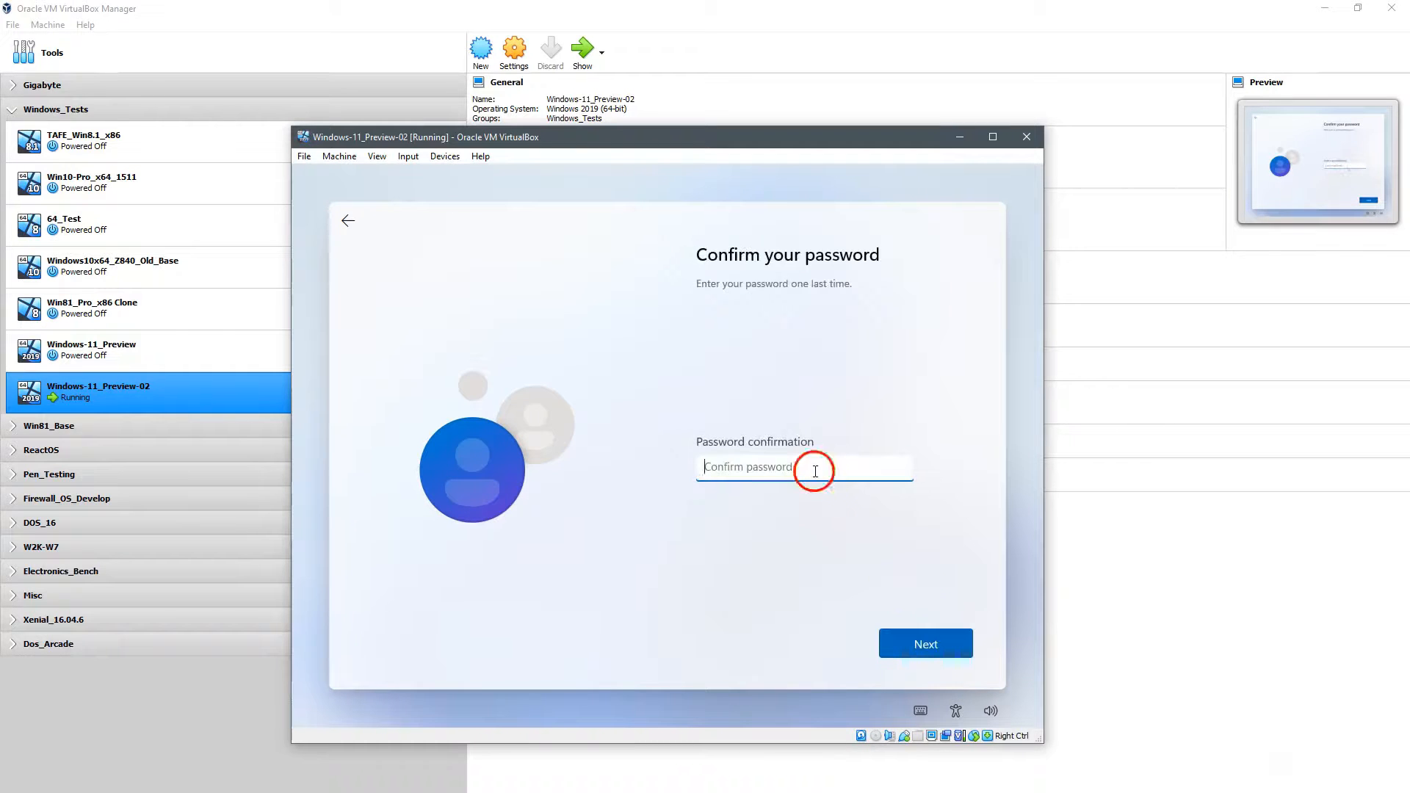
{"action": "type", "text": "password0"}
{"action": "left_click", "coordinate": [899, 468]}
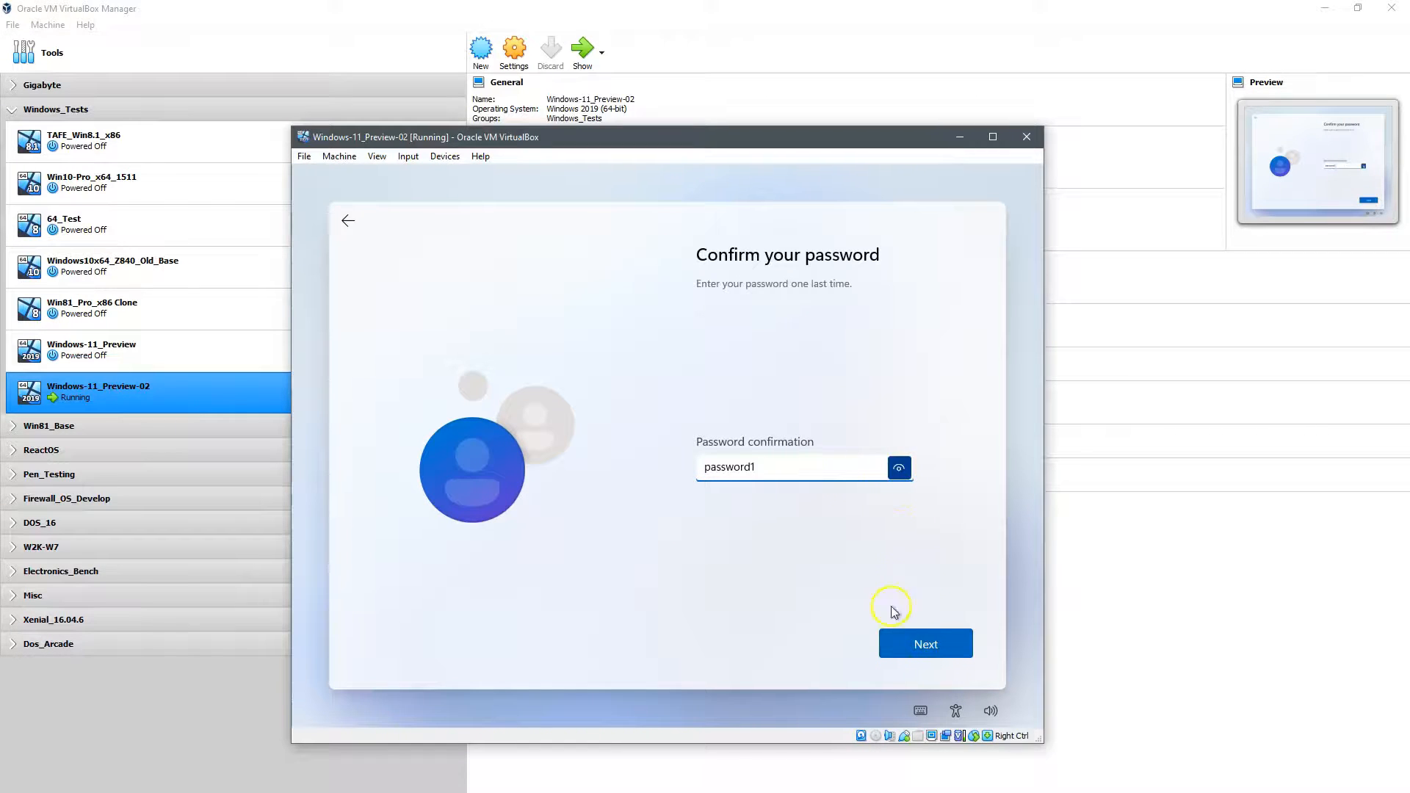
{"action": "left_click", "coordinate": [902, 641]}
{"action": "left_click", "coordinate": [907, 457]}
Step: Pick the first pet's name security question and enter its answer
{"action": "left_click", "coordinate": [893, 471]}
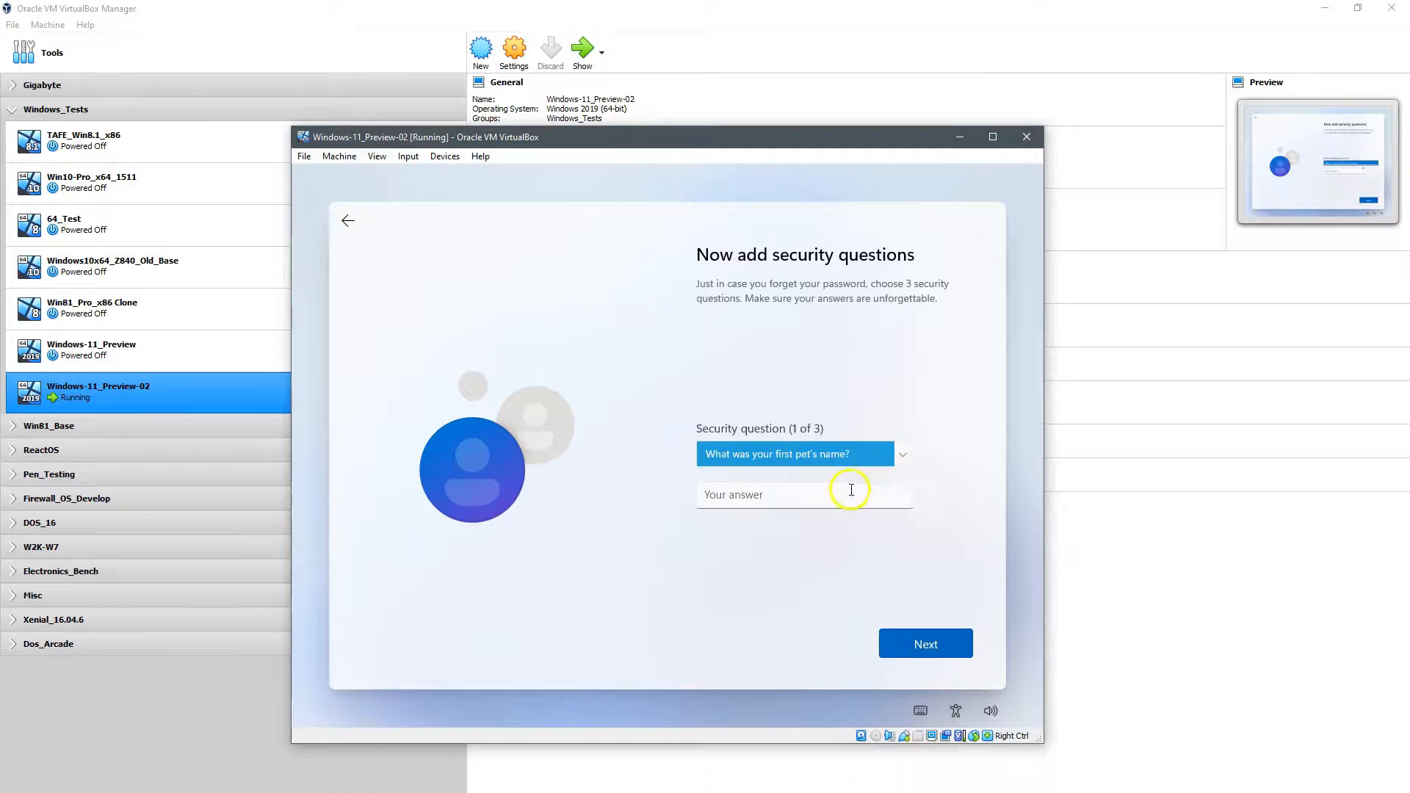
{"action": "left_click", "coordinate": [848, 495]}
{"action": "type", "text": "Dog"}
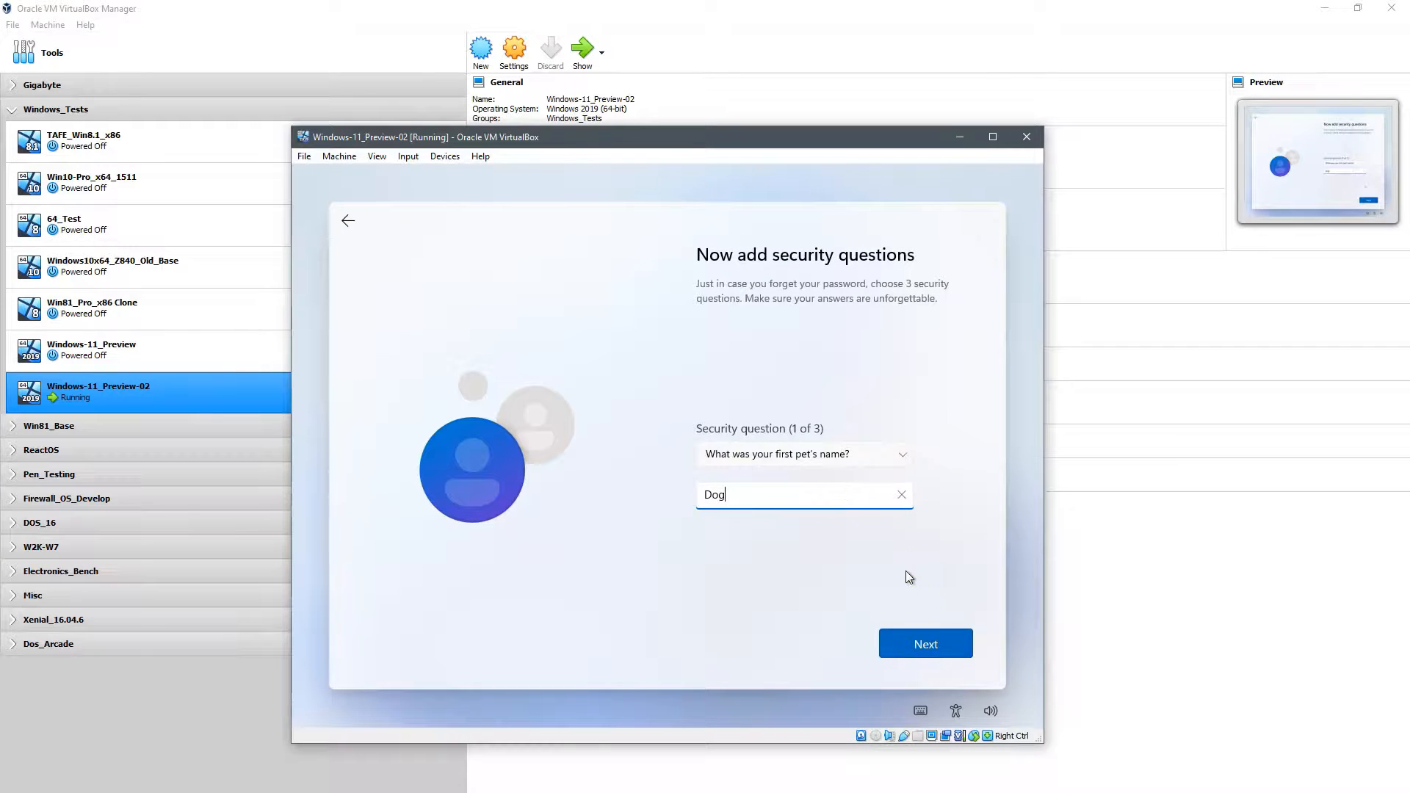
{"action": "left_click", "coordinate": [918, 640]}
Step: Pick the first school attended question as the second and enter its answer
{"action": "left_click", "coordinate": [901, 468]}
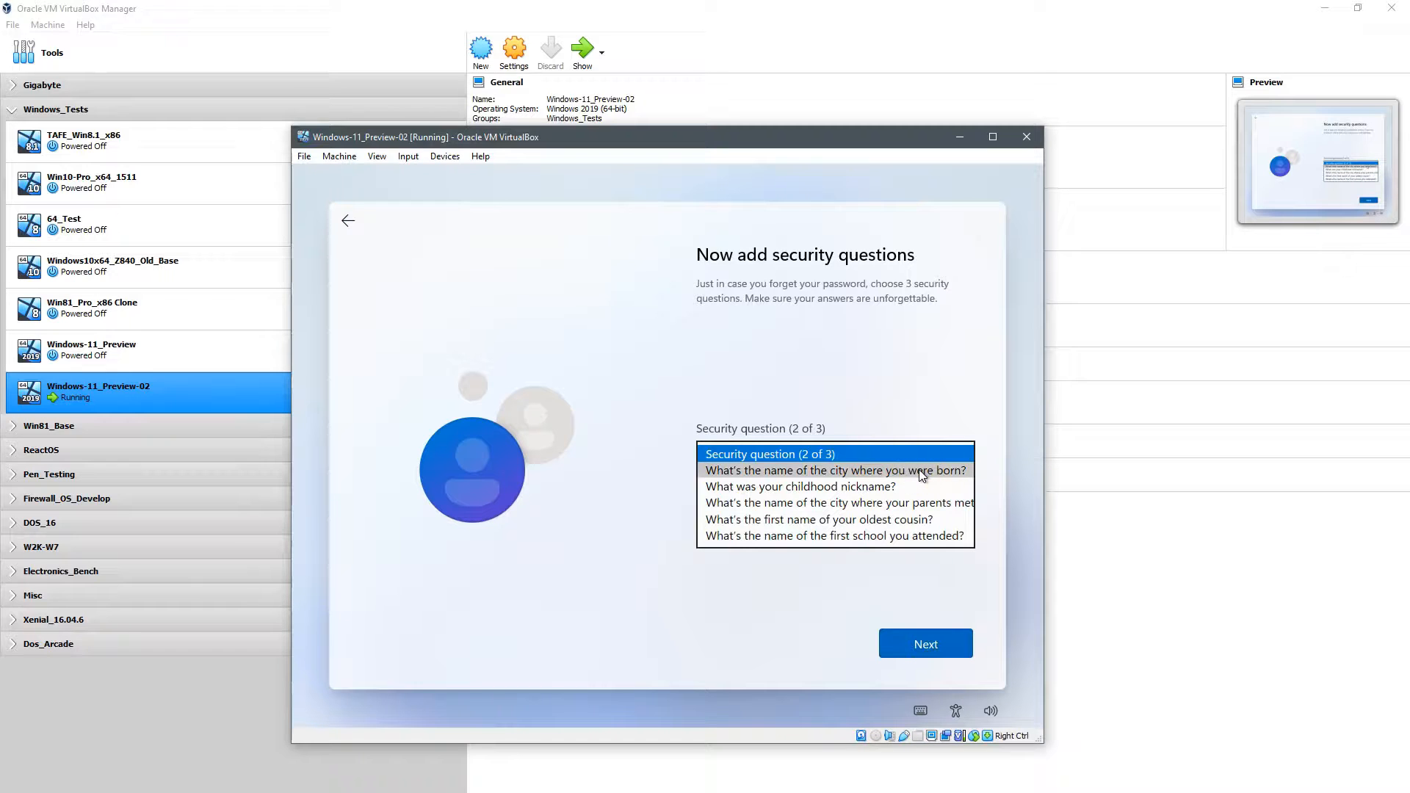
{"action": "left_click", "coordinate": [948, 535]}
{"action": "left_click", "coordinate": [828, 492]}
{"action": "type", "text": "Preschool"}
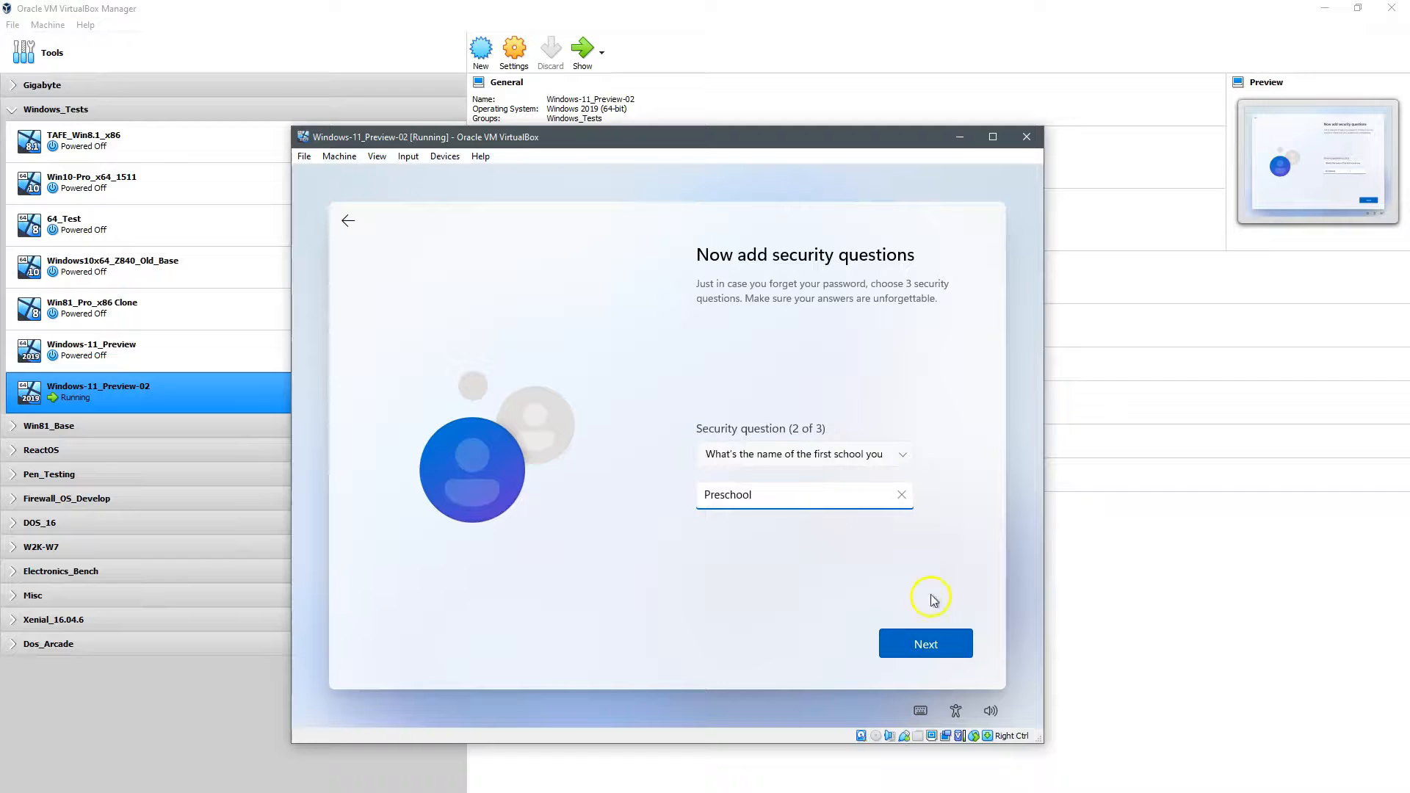
{"action": "key", "text": "Return"}
Step: Pick the childhood nickname question as the third and enter its answer
{"action": "left_click", "coordinate": [902, 455]}
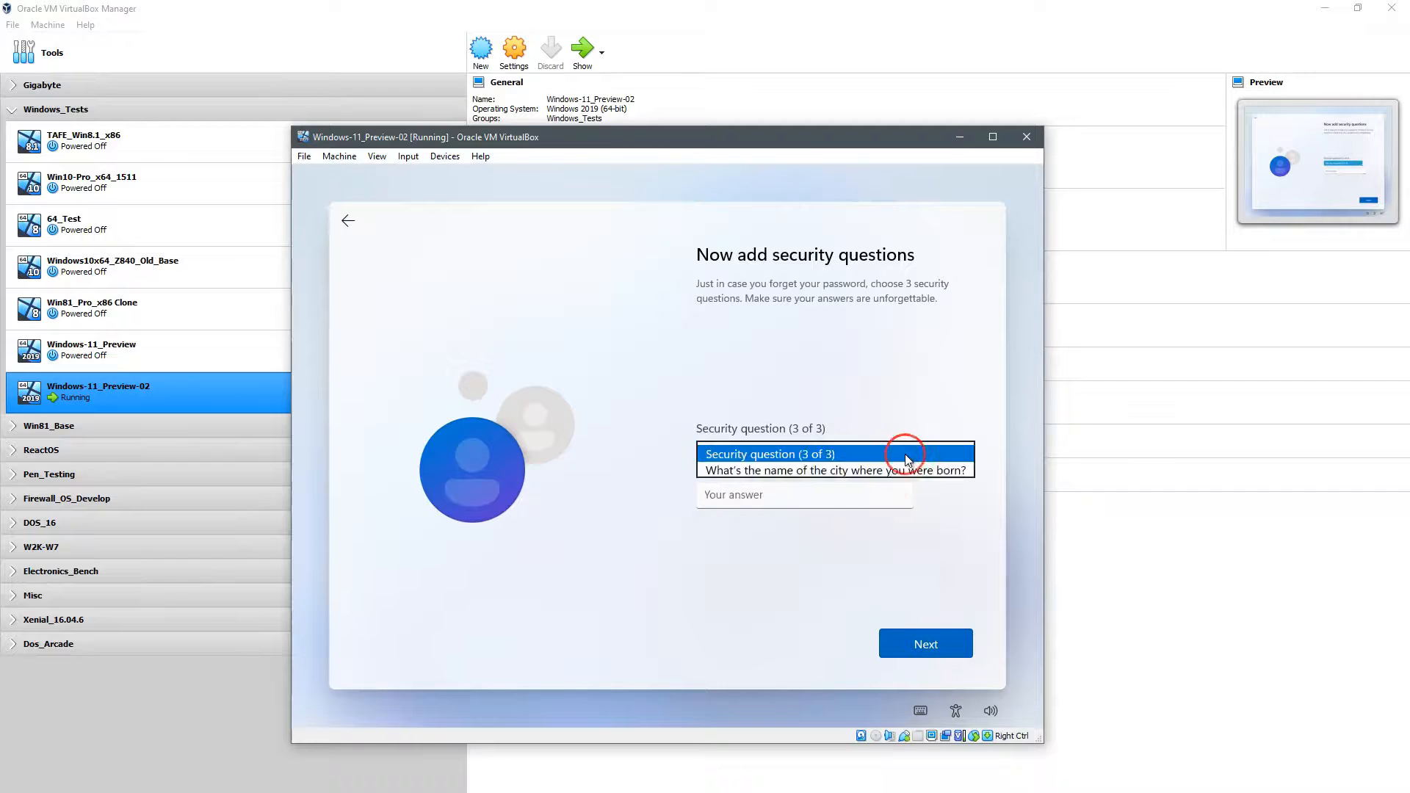
{"action": "left_click", "coordinate": [911, 488]}
{"action": "left_click", "coordinate": [813, 492]}
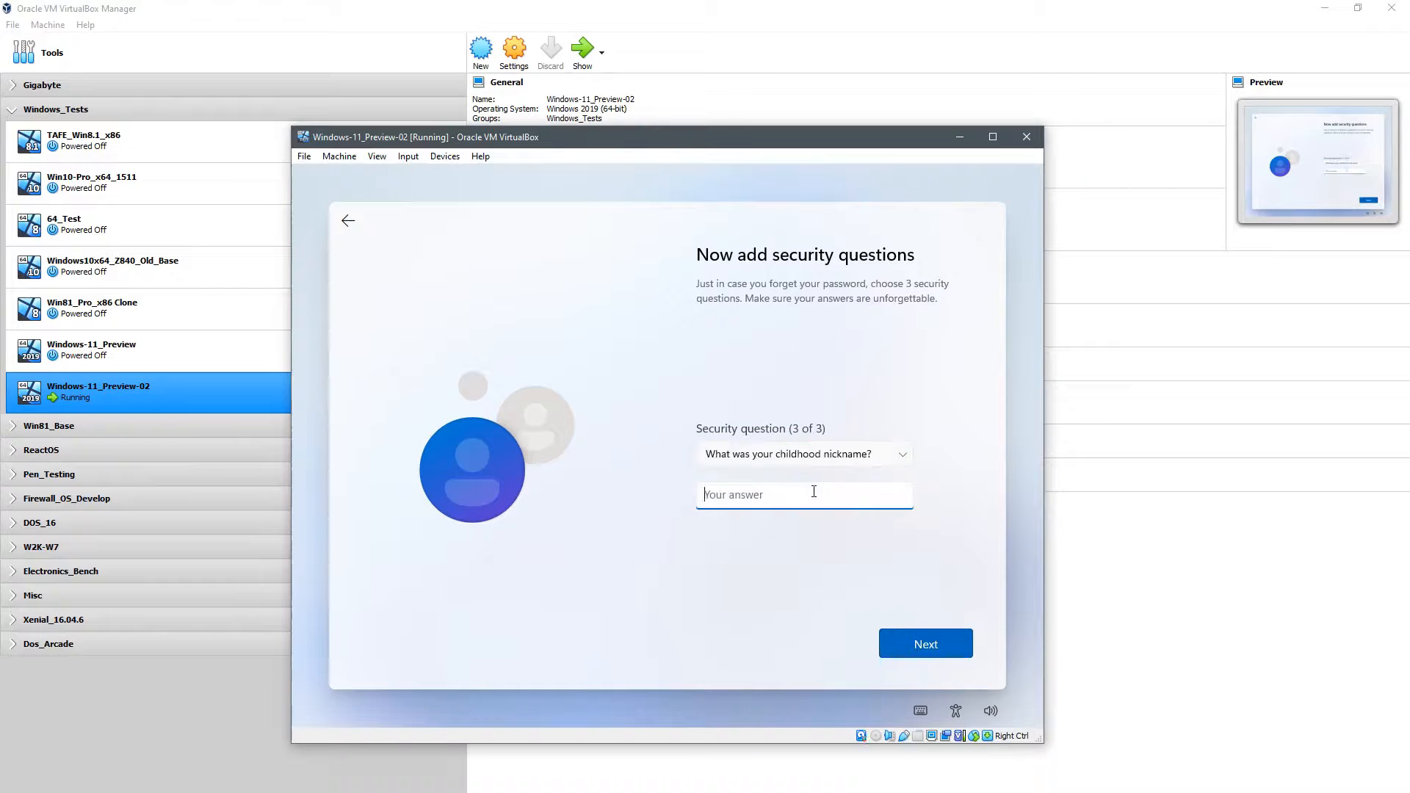
{"action": "type", "text": "Bubba"}
{"action": "left_click", "coordinate": [927, 645]}
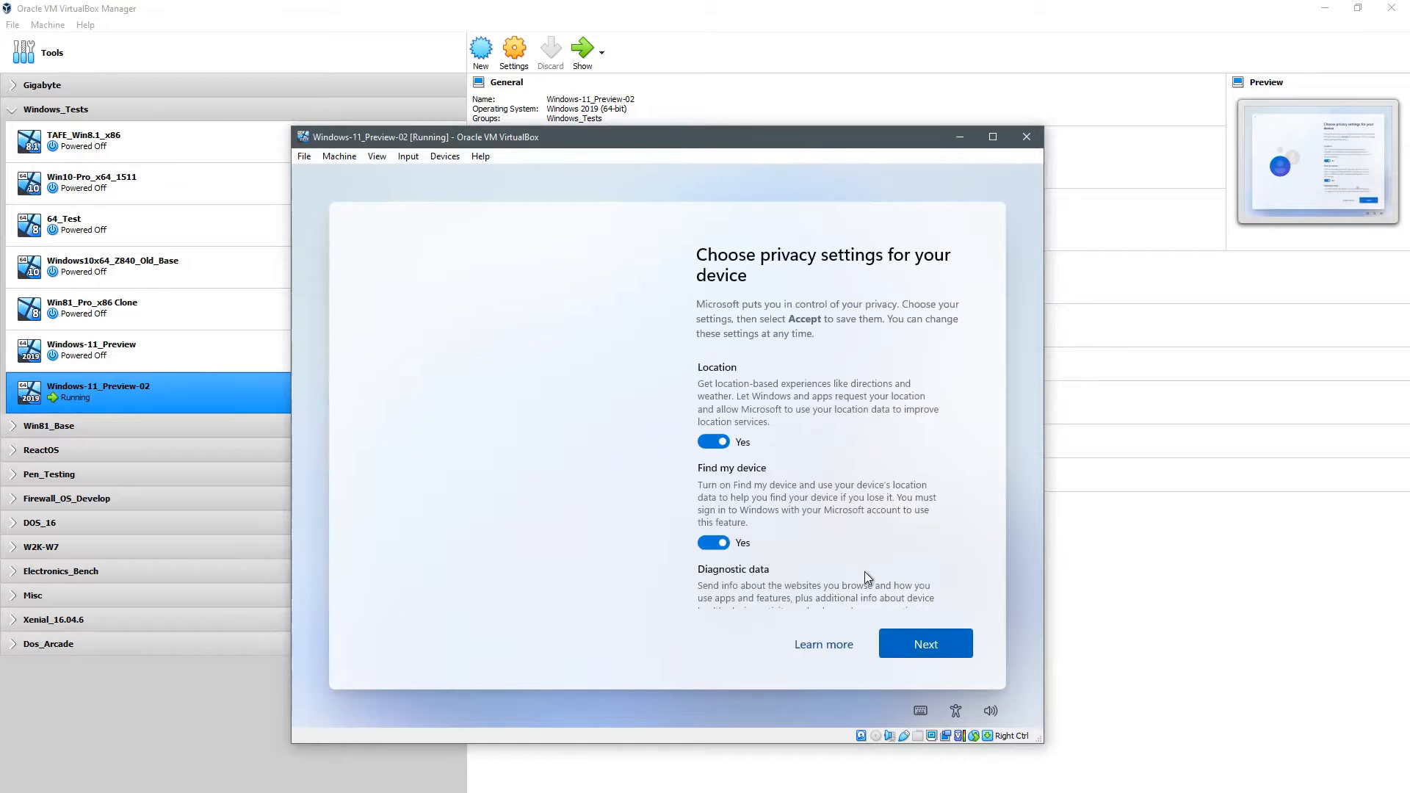
Step: Turn off Location, Find my device, Inking & typing, Tailored experiences, Advertising ID; diagnostics Required only
{"action": "left_click", "coordinate": [712, 438]}
{"action": "left_click", "coordinate": [711, 526]}
{"action": "left_click_drag", "start_coordinate": [968, 415], "coordinate": [960, 478]}
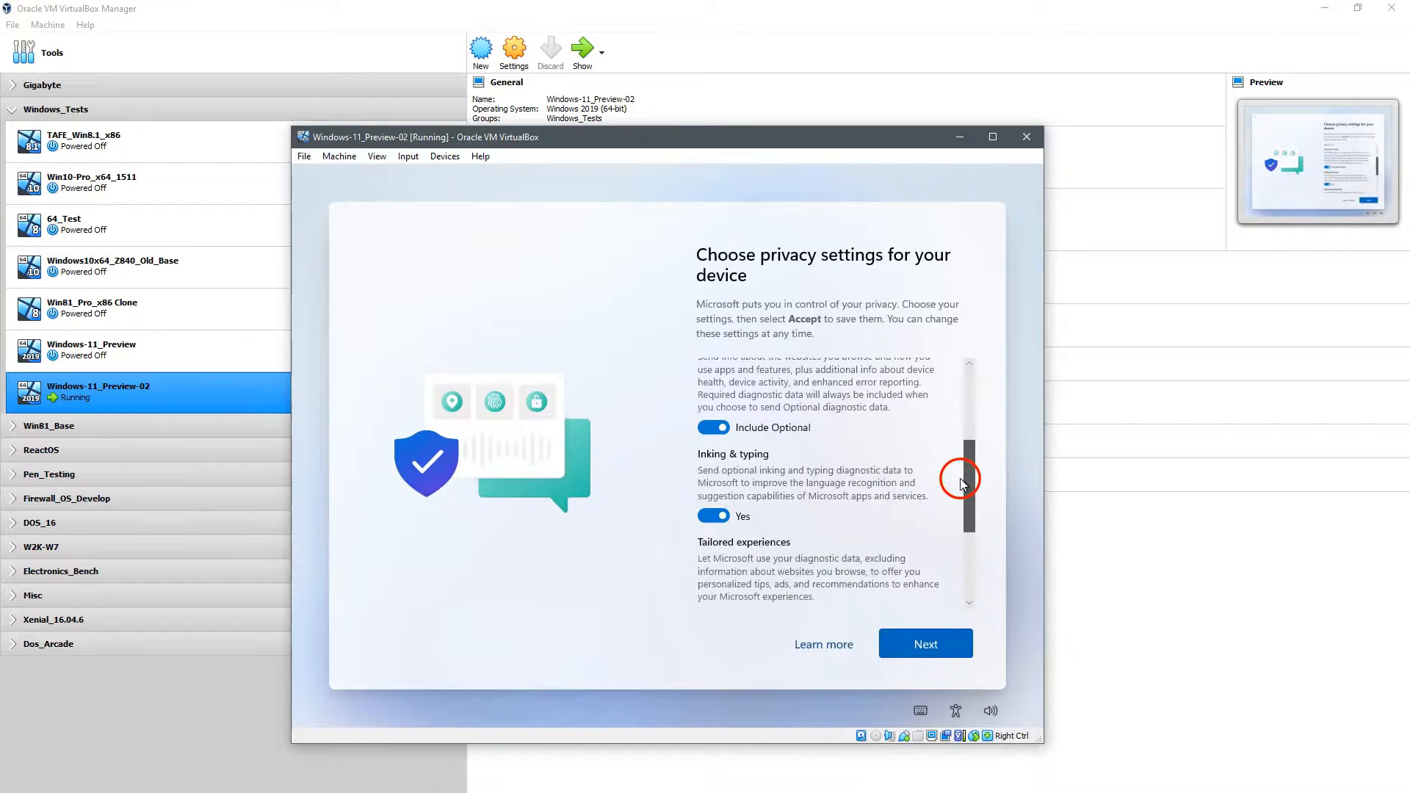
{"action": "left_click", "coordinate": [712, 427]}
{"action": "left_click", "coordinate": [709, 507]}
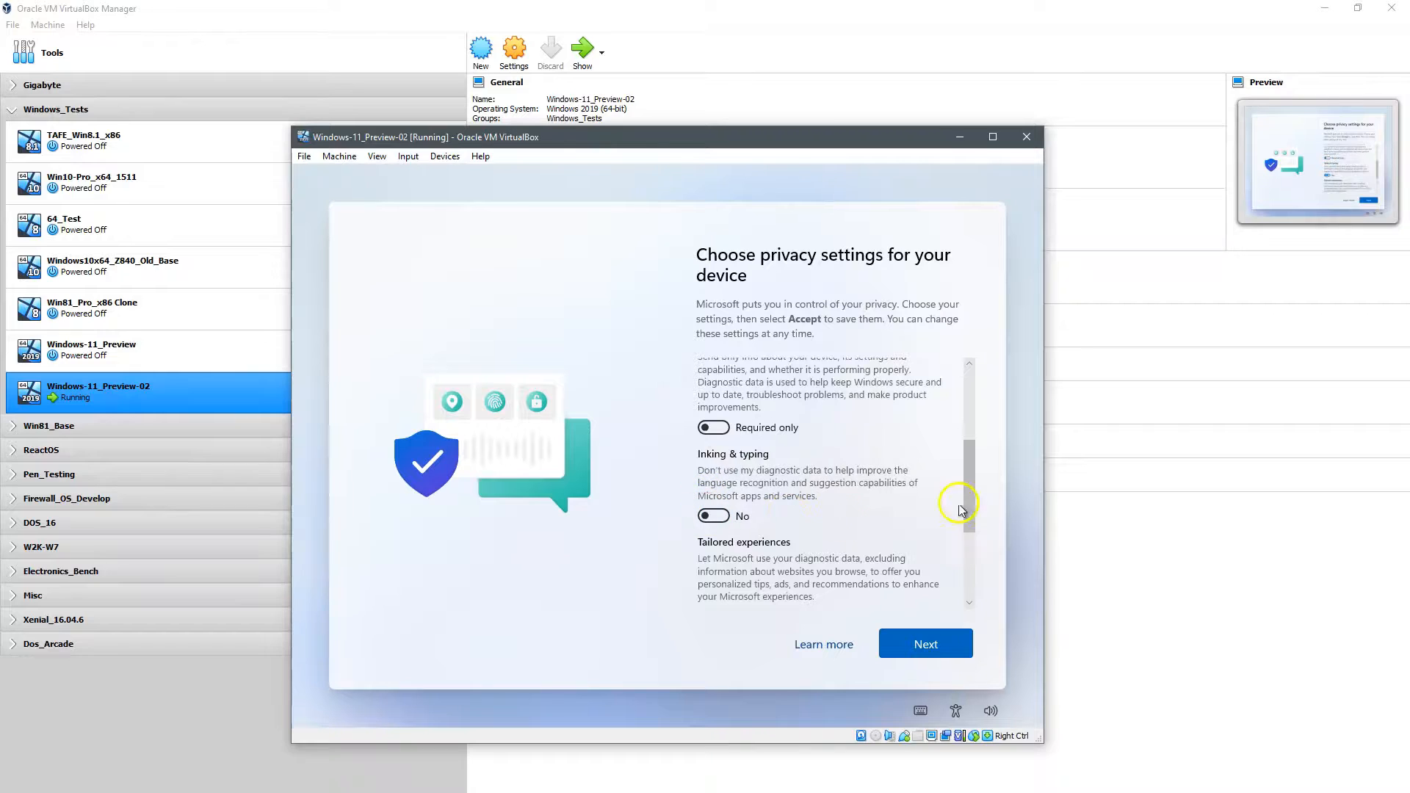
{"action": "left_click", "coordinate": [967, 551]}
{"action": "left_click", "coordinate": [712, 437]}
{"action": "left_click", "coordinate": [712, 528]}
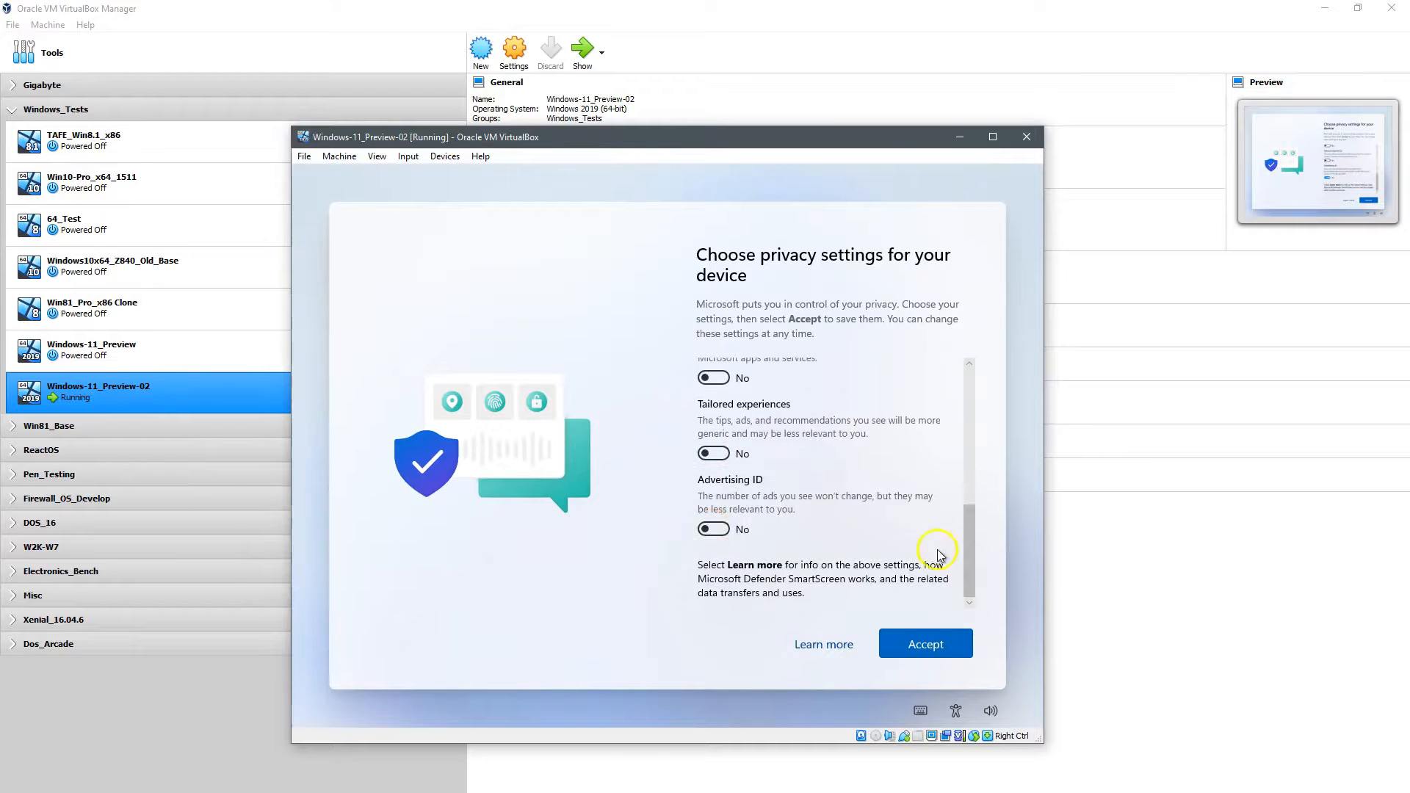
{"action": "left_click", "coordinate": [927, 643]}
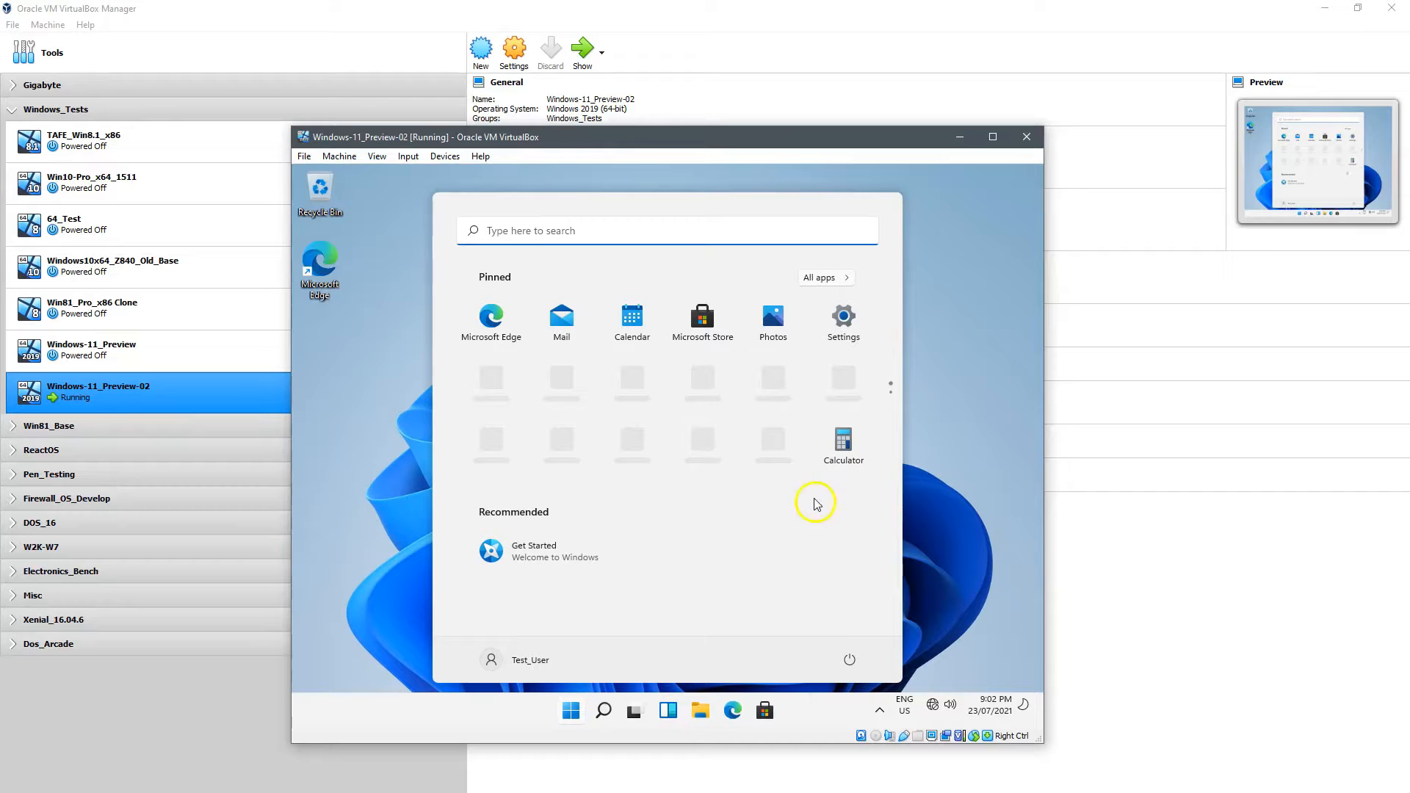
Step: Close the Start menu to reveal the finished Windows 11 desktop
{"action": "left_click", "coordinate": [385, 550]}
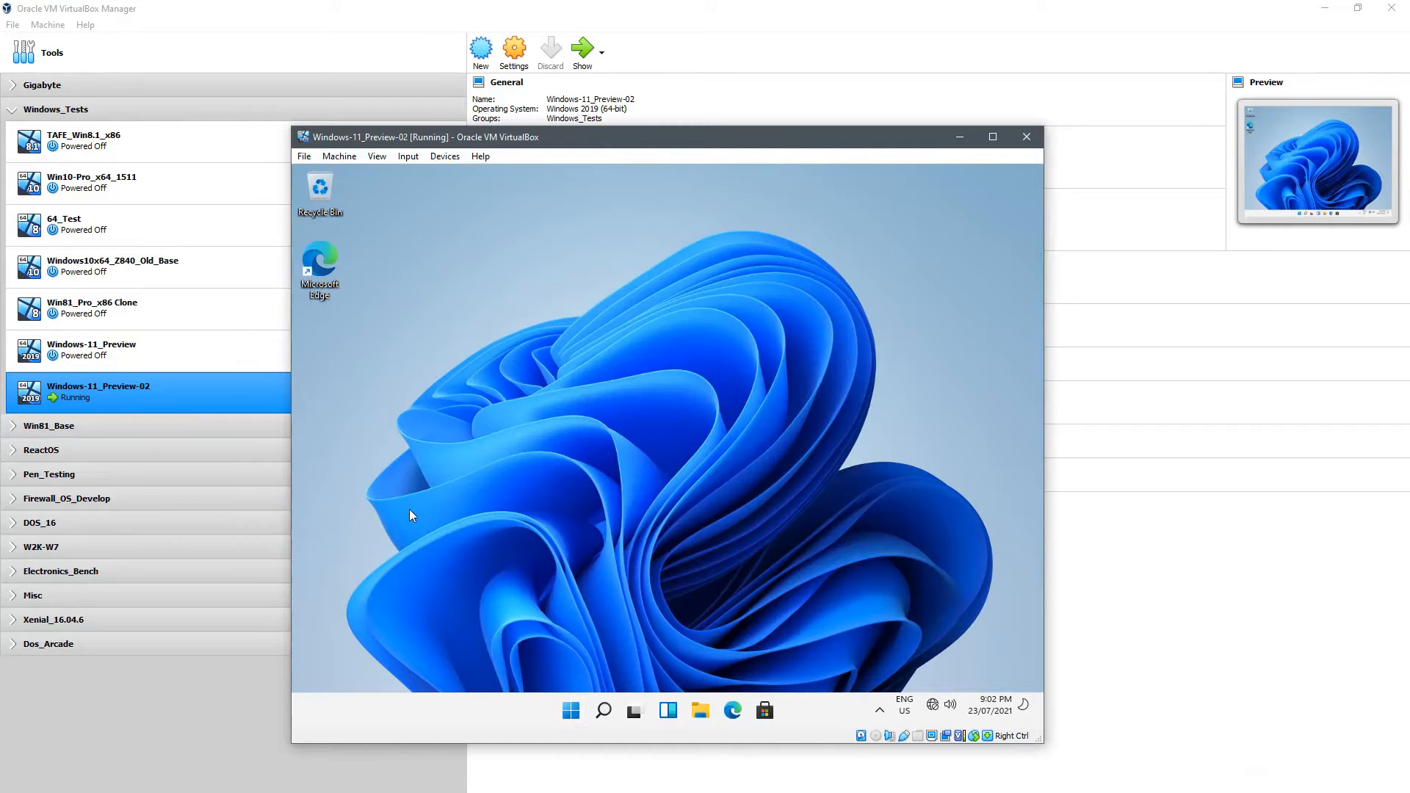